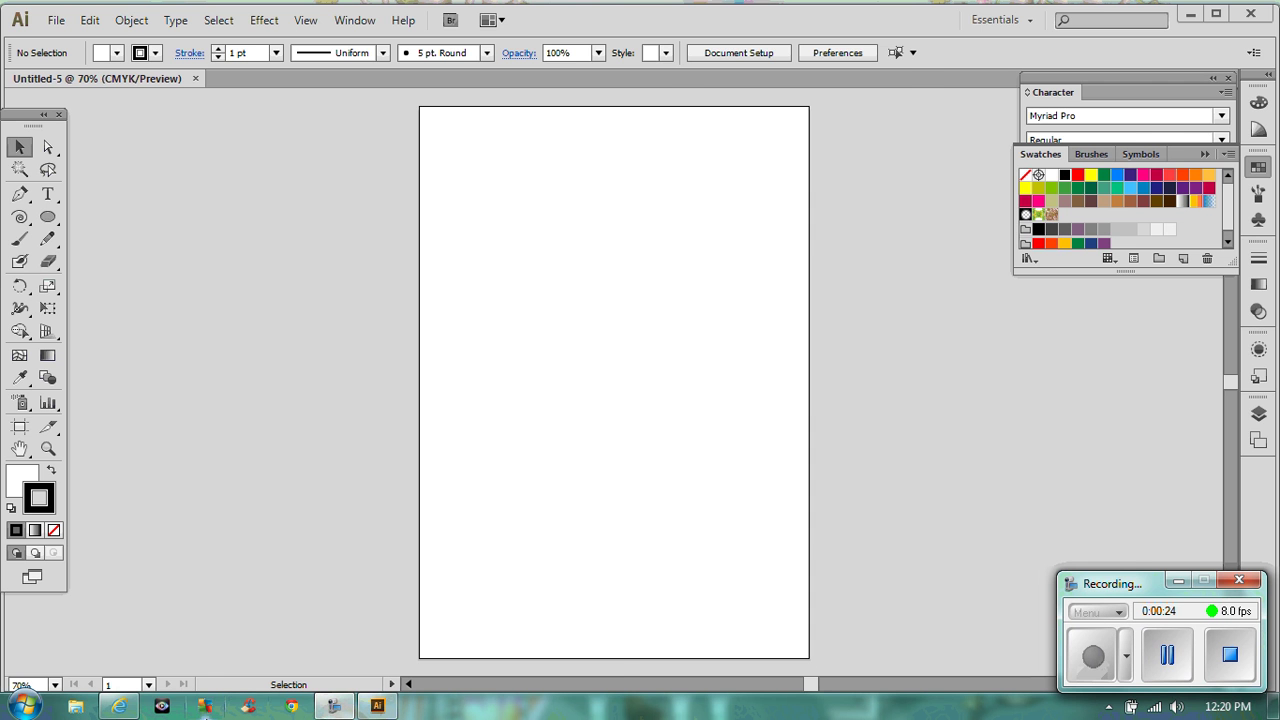
# Search Google for 'Sunflower black and white', fixing the misspelled 'white' before searching.
pyautogui.click(119, 706)
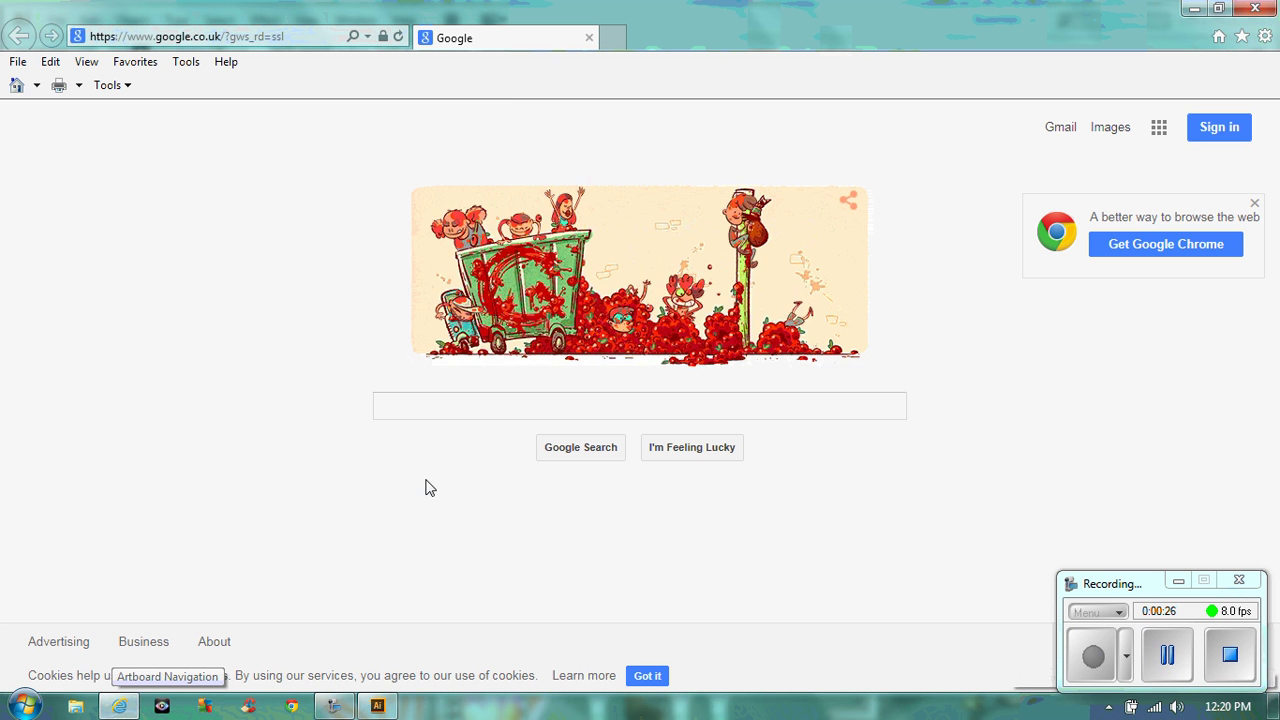
pyautogui.click(606, 410)
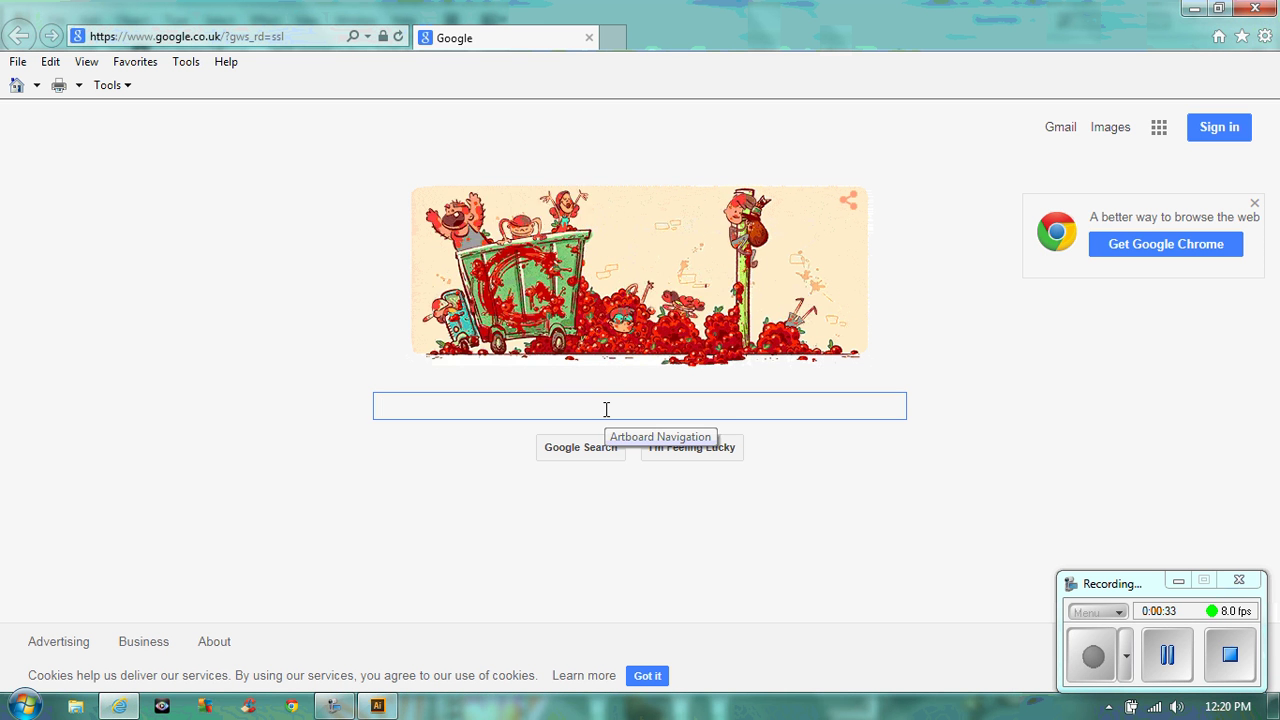
pyautogui.write('Sunf')
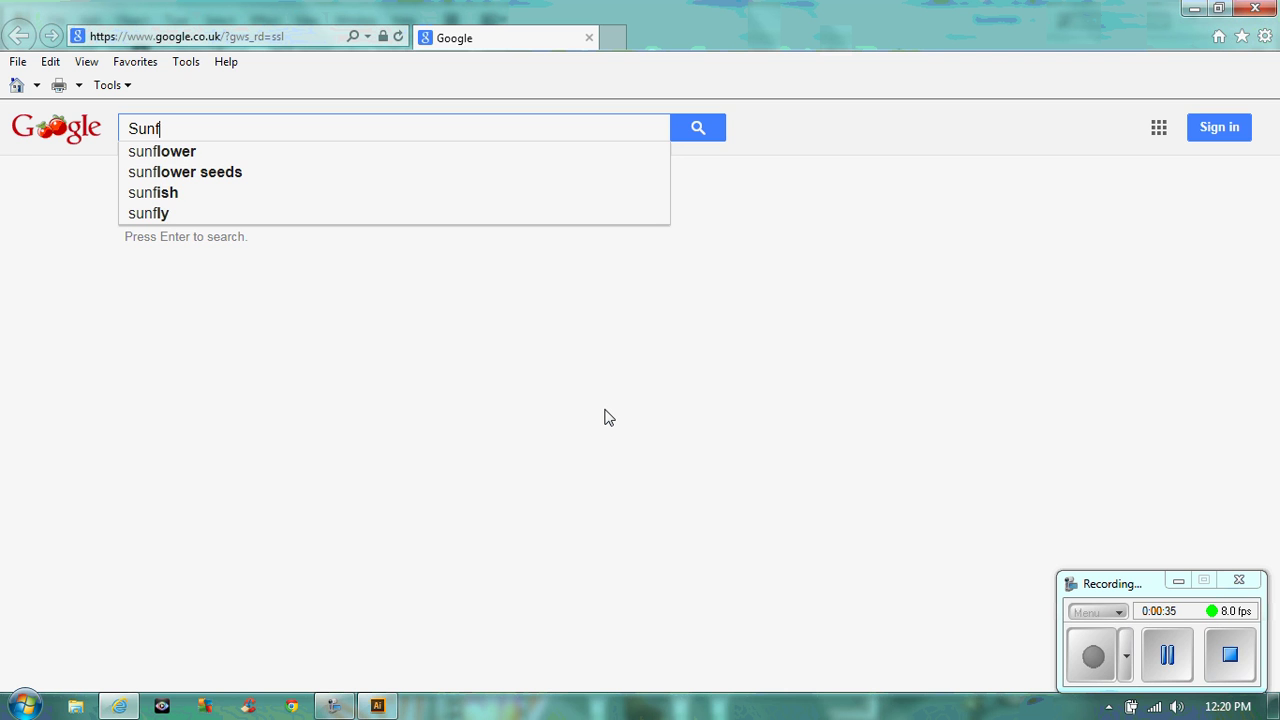
pyautogui.write('lower')
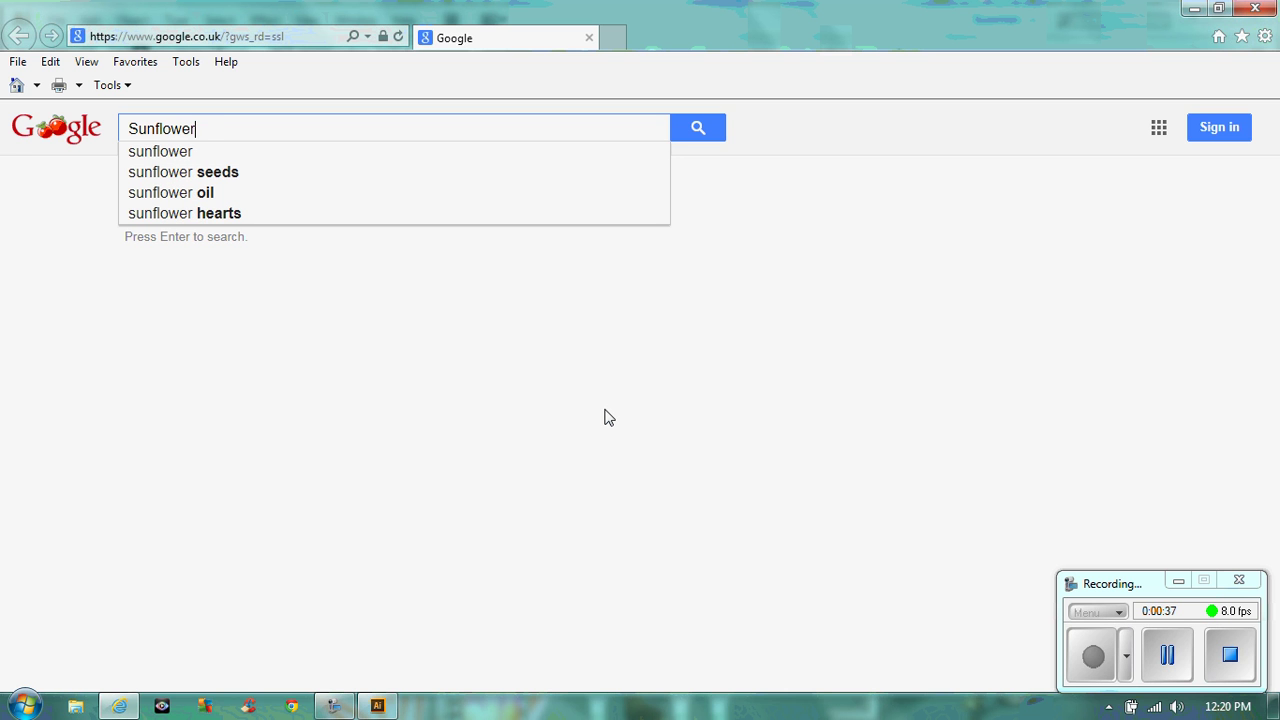
pyautogui.write(' b')
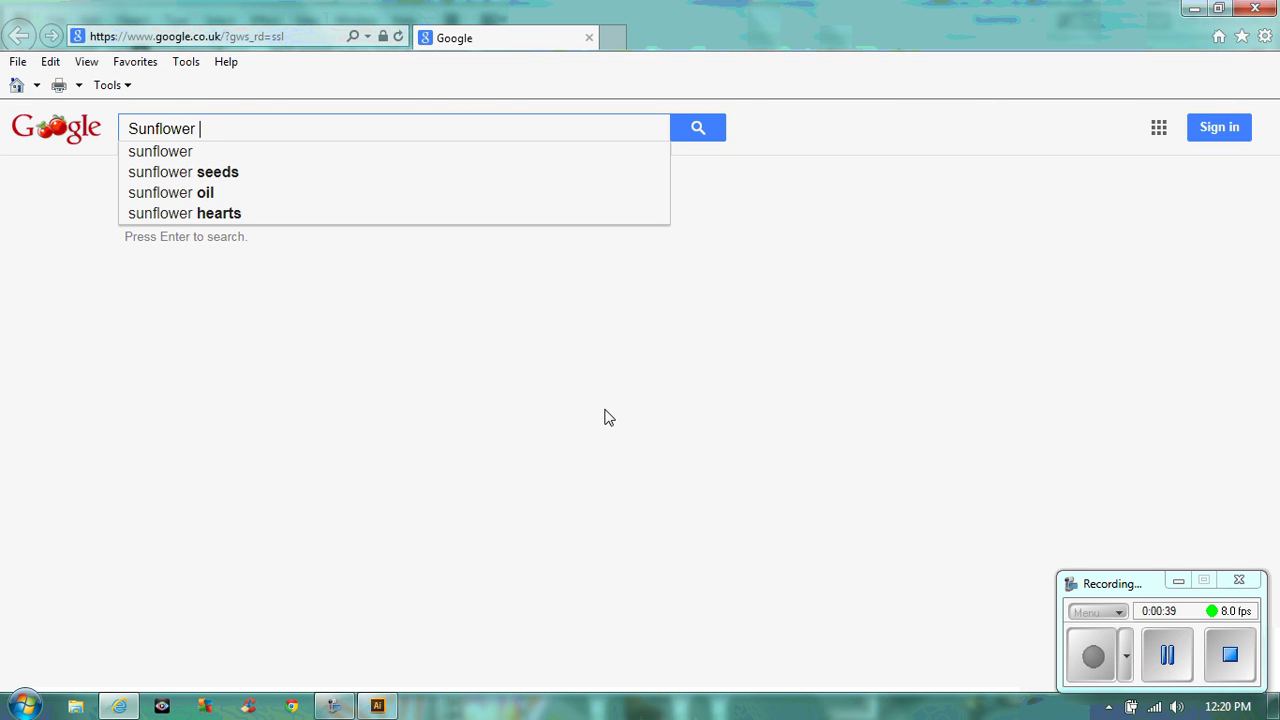
pyautogui.write('lack and ')
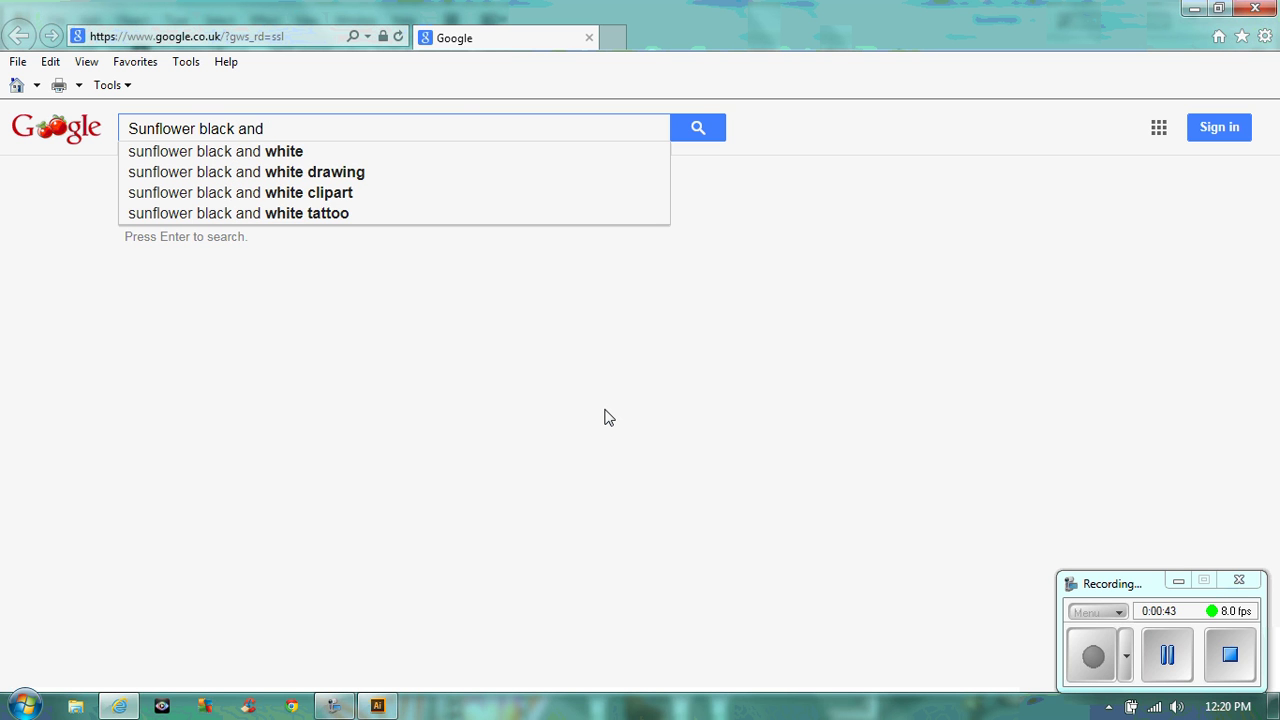
pyautogui.write('whait')
pyautogui.press('BackSpace')
pyautogui.press('BackSpace')
pyautogui.press('BackSpace')
pyautogui.write('ite')
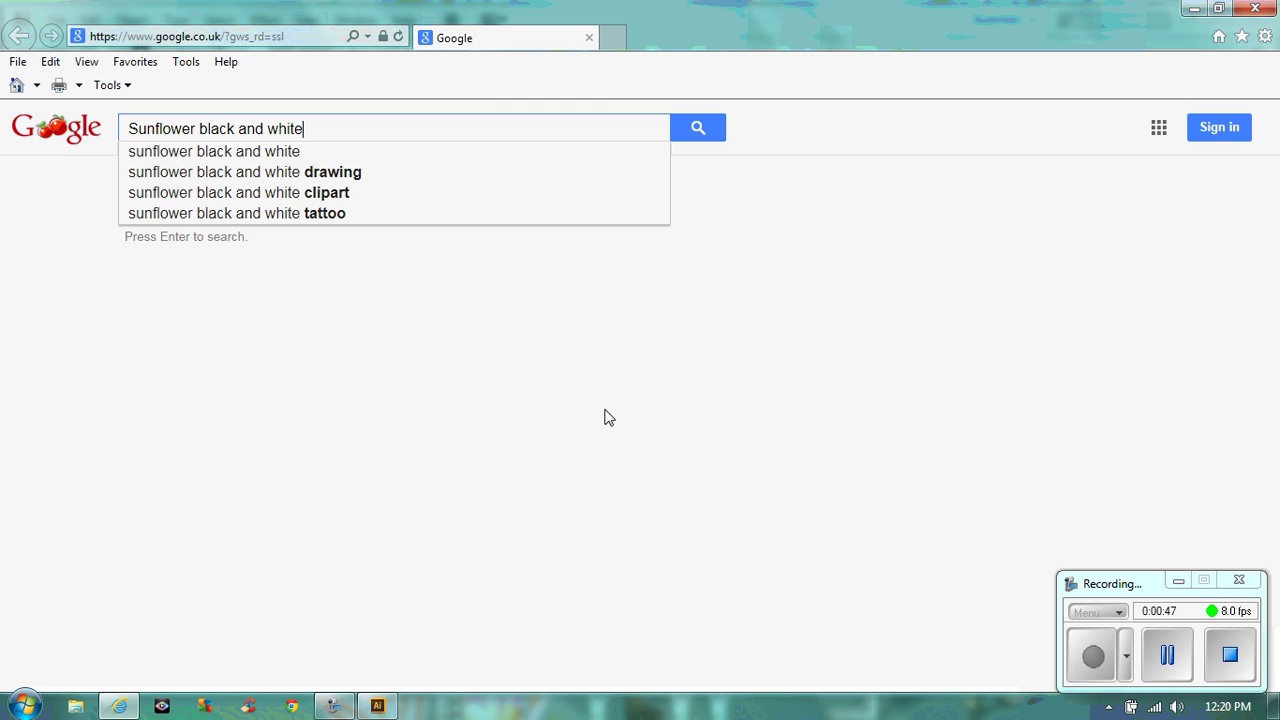
pyautogui.press('Return')
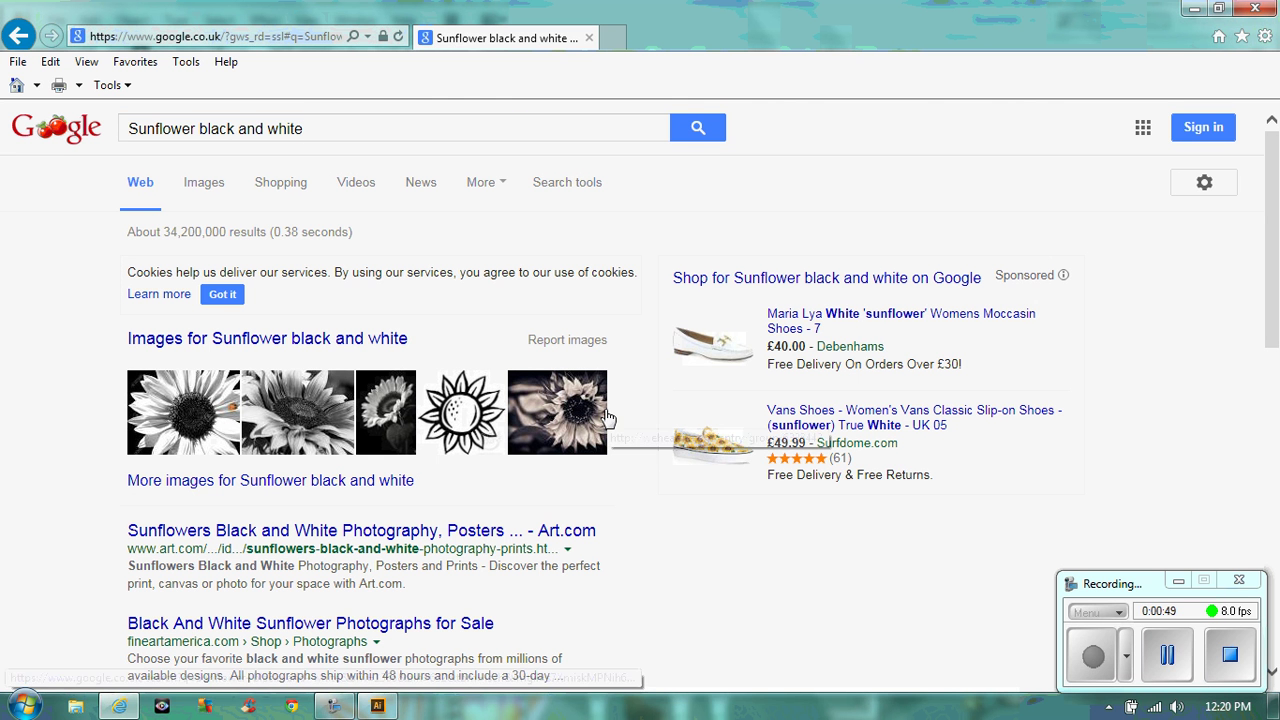
# In the image results, open the preview of the outlined sunflower clipart.
pyautogui.click(206, 186)
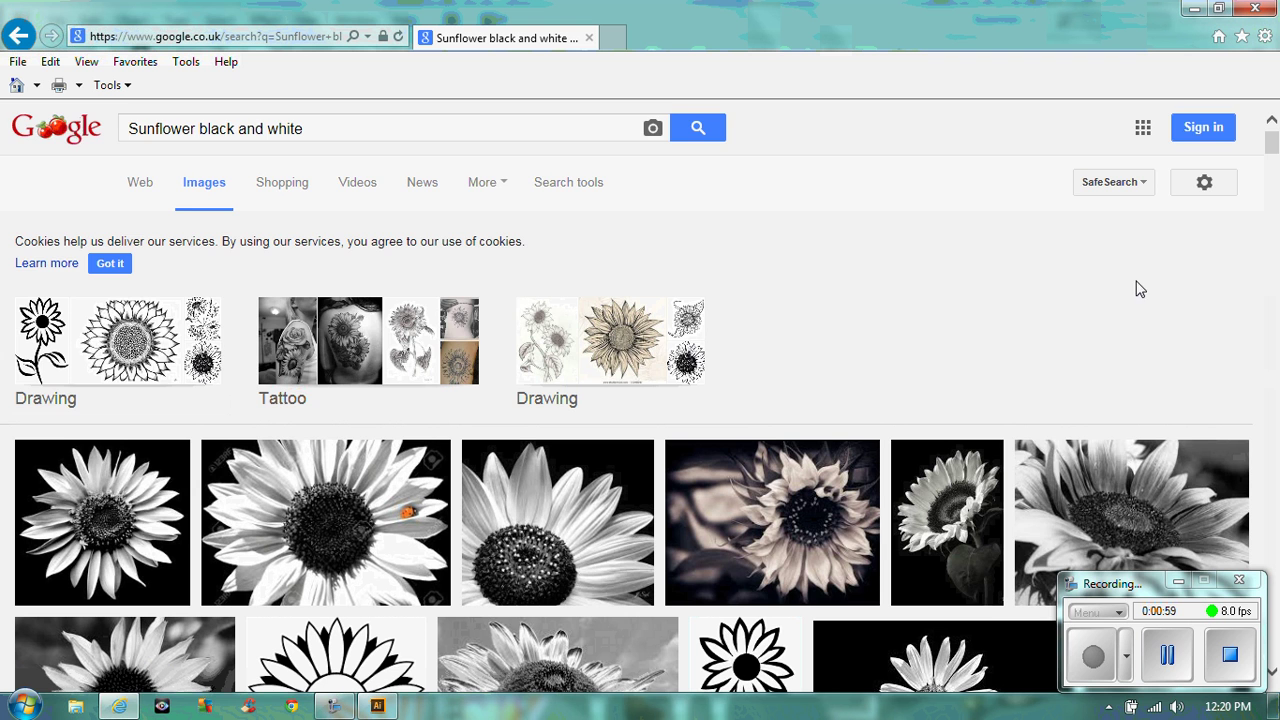
pyautogui.moveTo(1272, 158); pyautogui.dragTo(1274, 178)
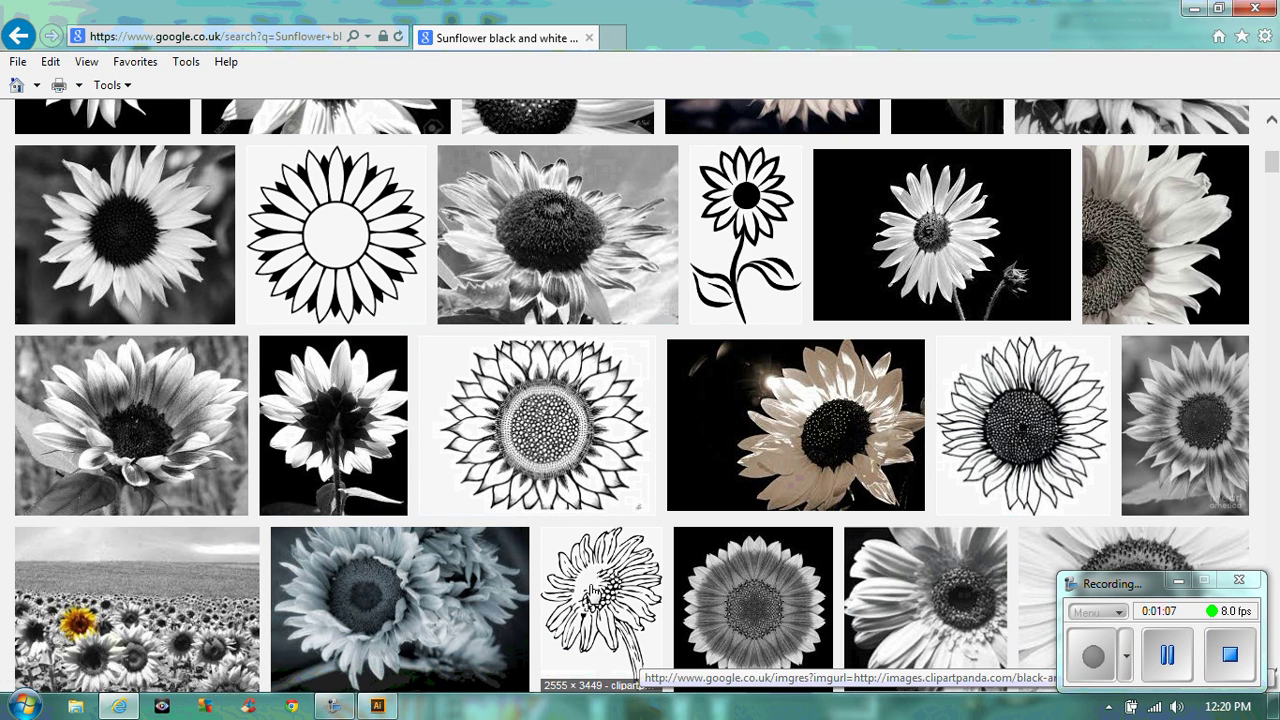
pyautogui.click(331, 249)
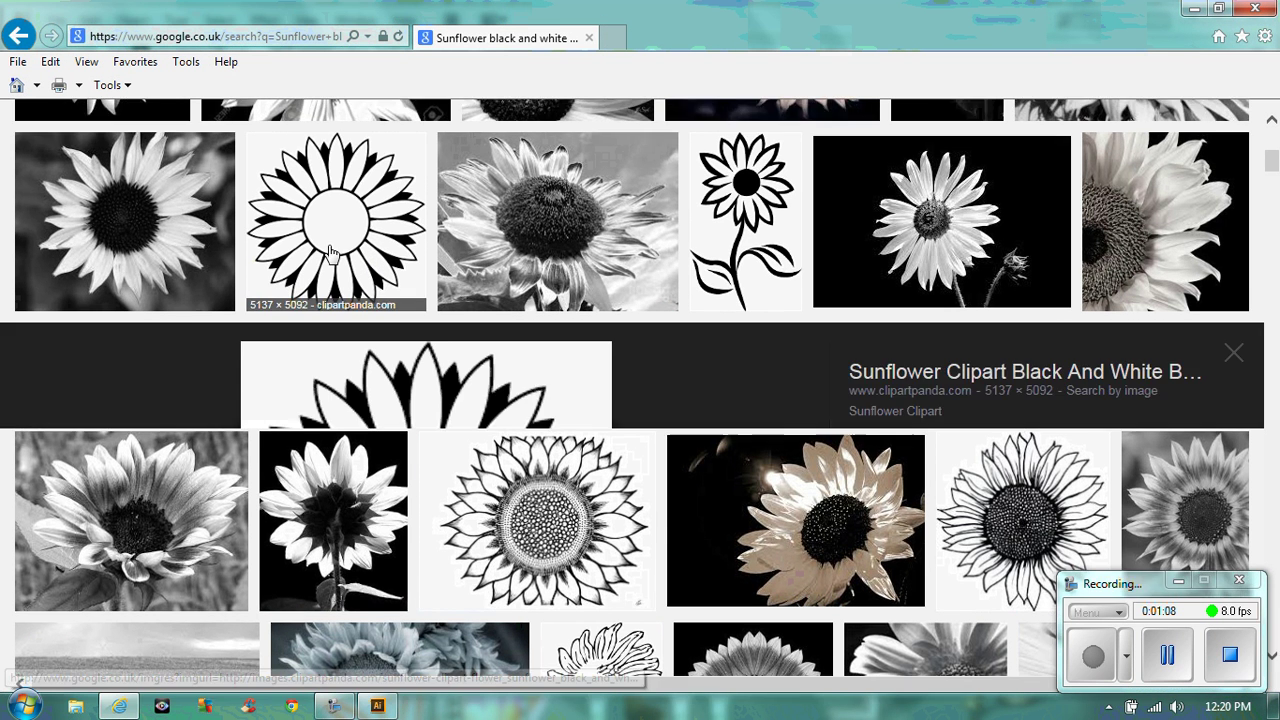
# Save the clipart as 'Sunflower' in Pictures and return to Illustrator.
pyautogui.rightClick(497, 443)
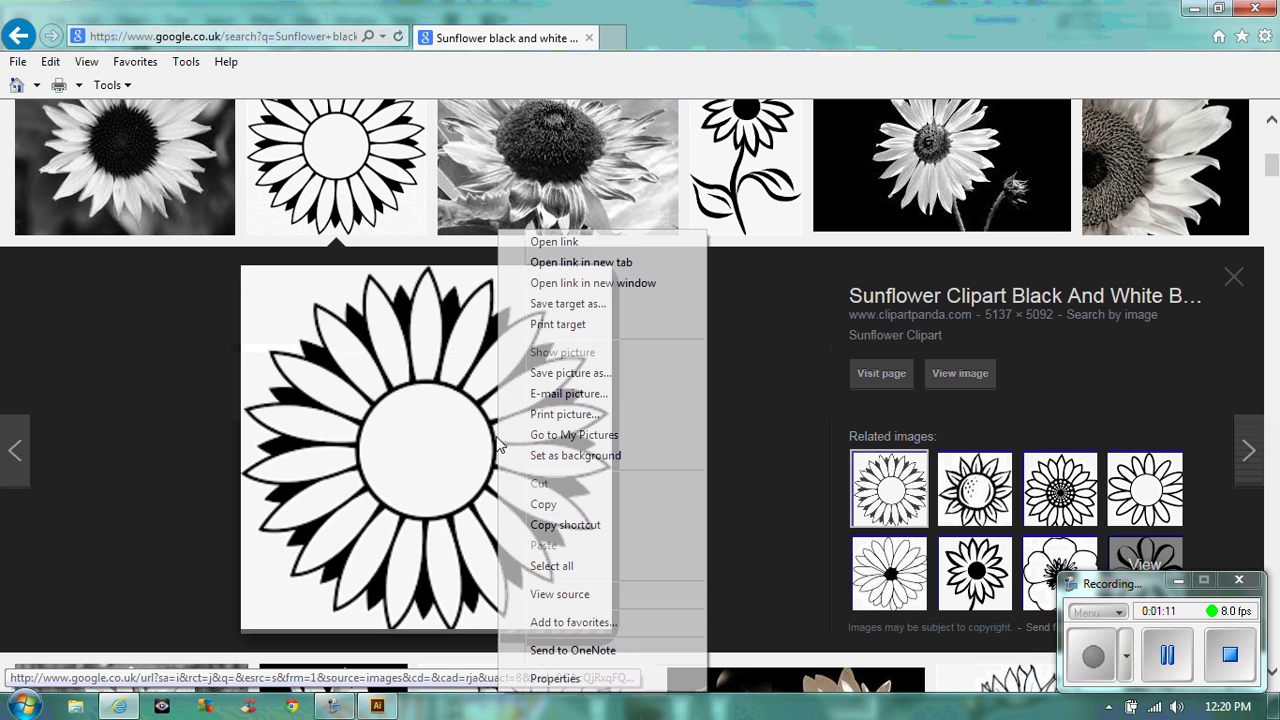
pyautogui.click(595, 375)
pyautogui.write('S')
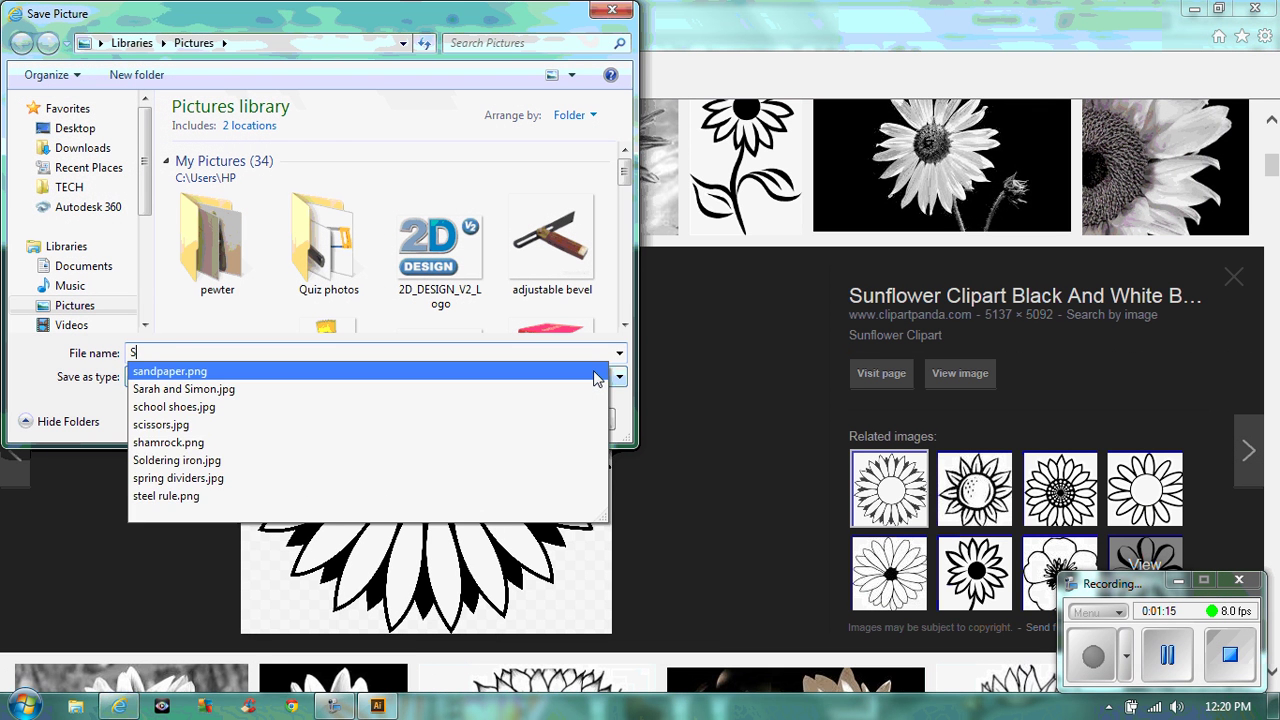
pyautogui.write('unflower')
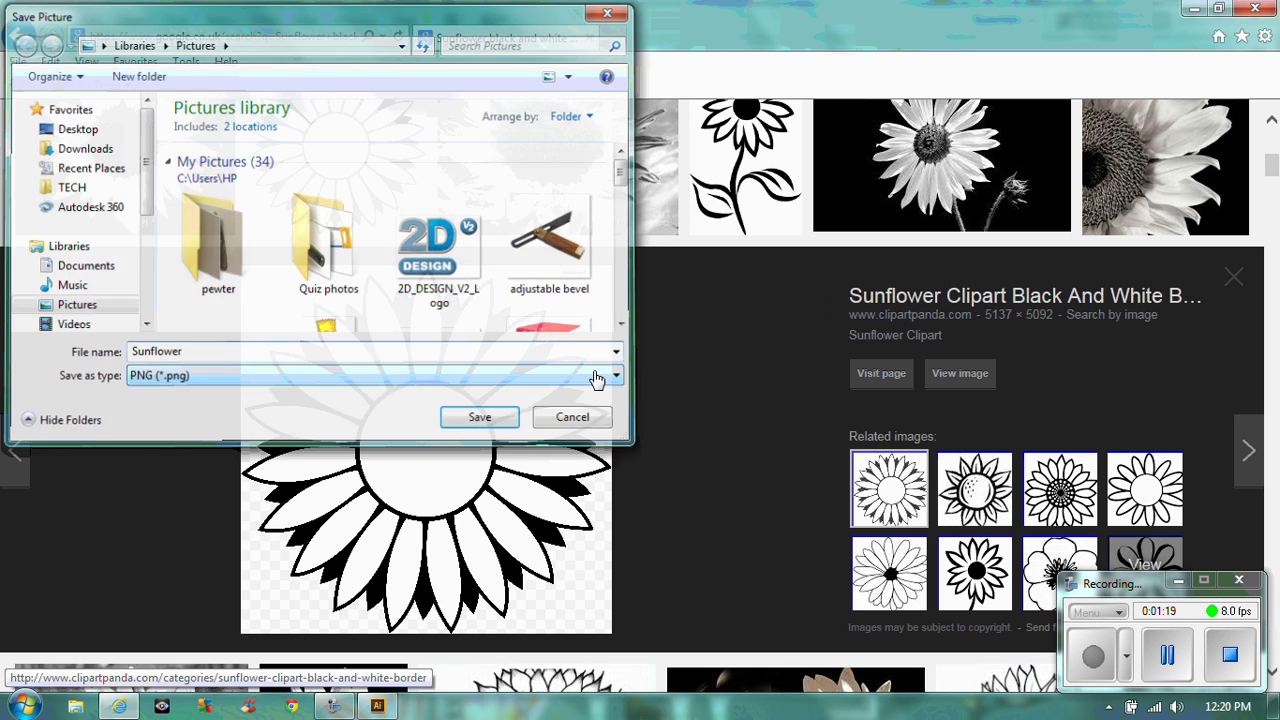
pyautogui.press('Return')
pyautogui.click(1203, 8)
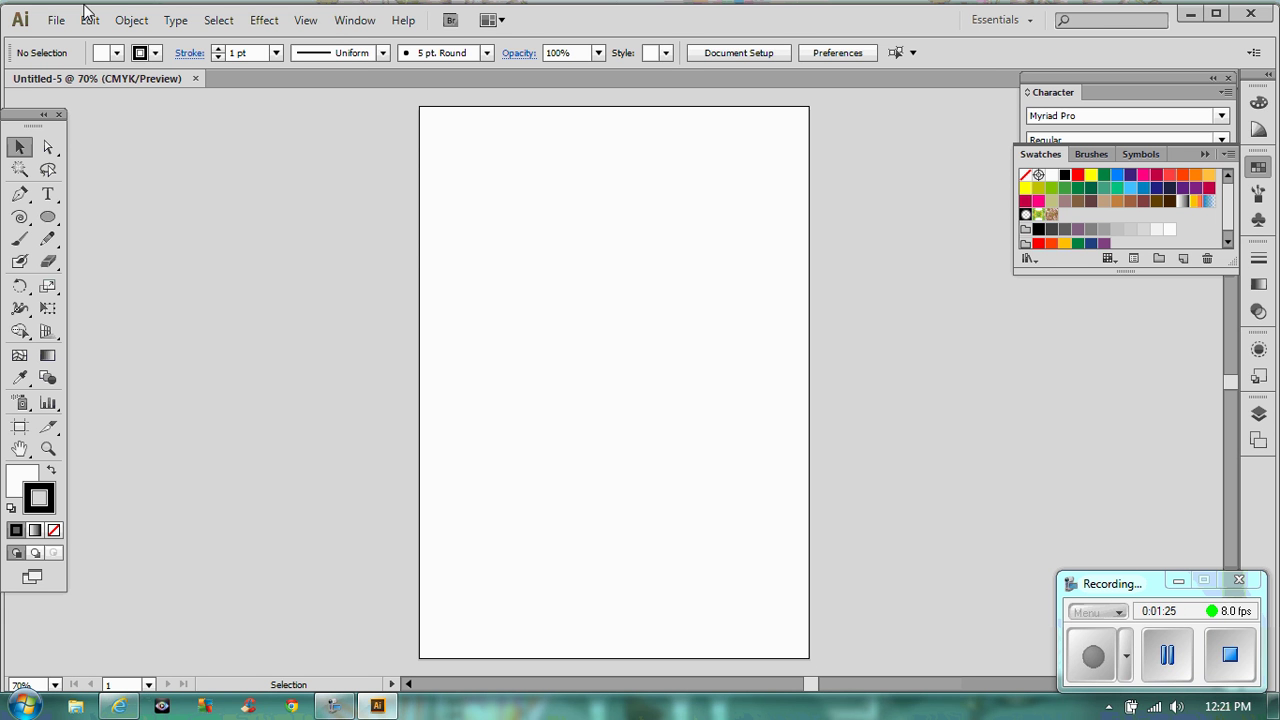
# Place Sunflower.png from the Pictures library onto the Illustrator page.
pyautogui.click(57, 21)
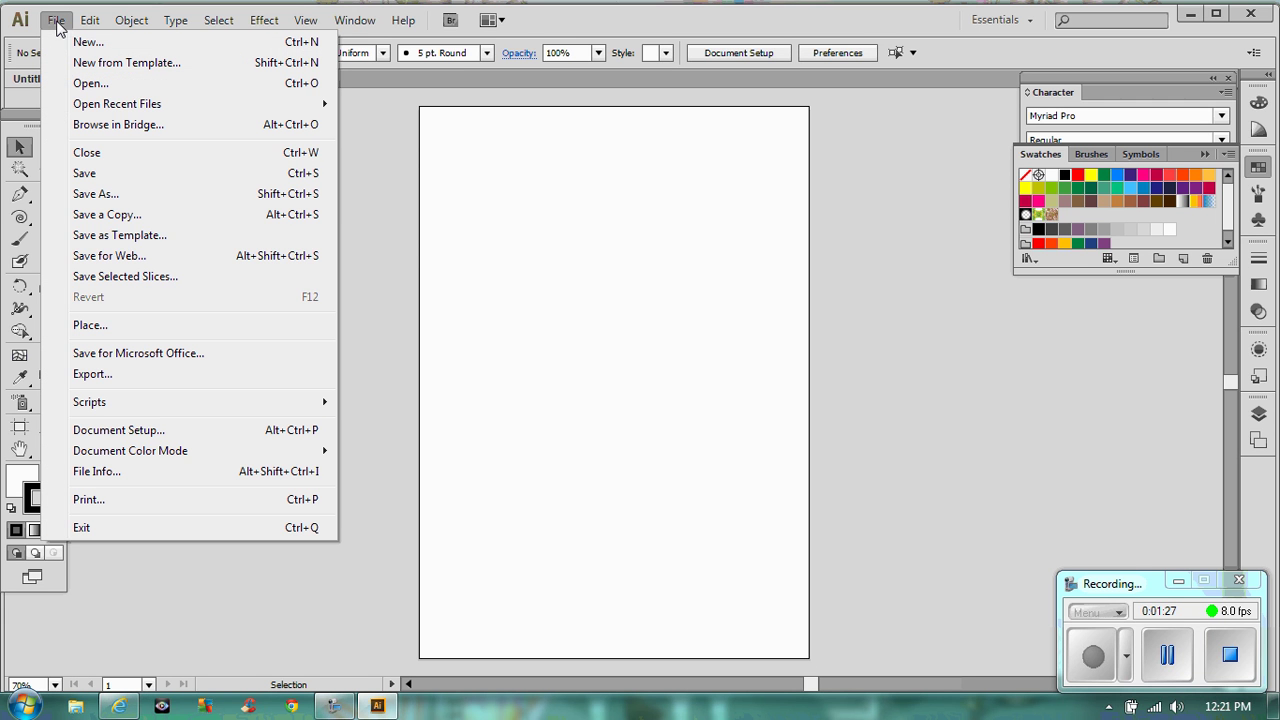
pyautogui.click(126, 325)
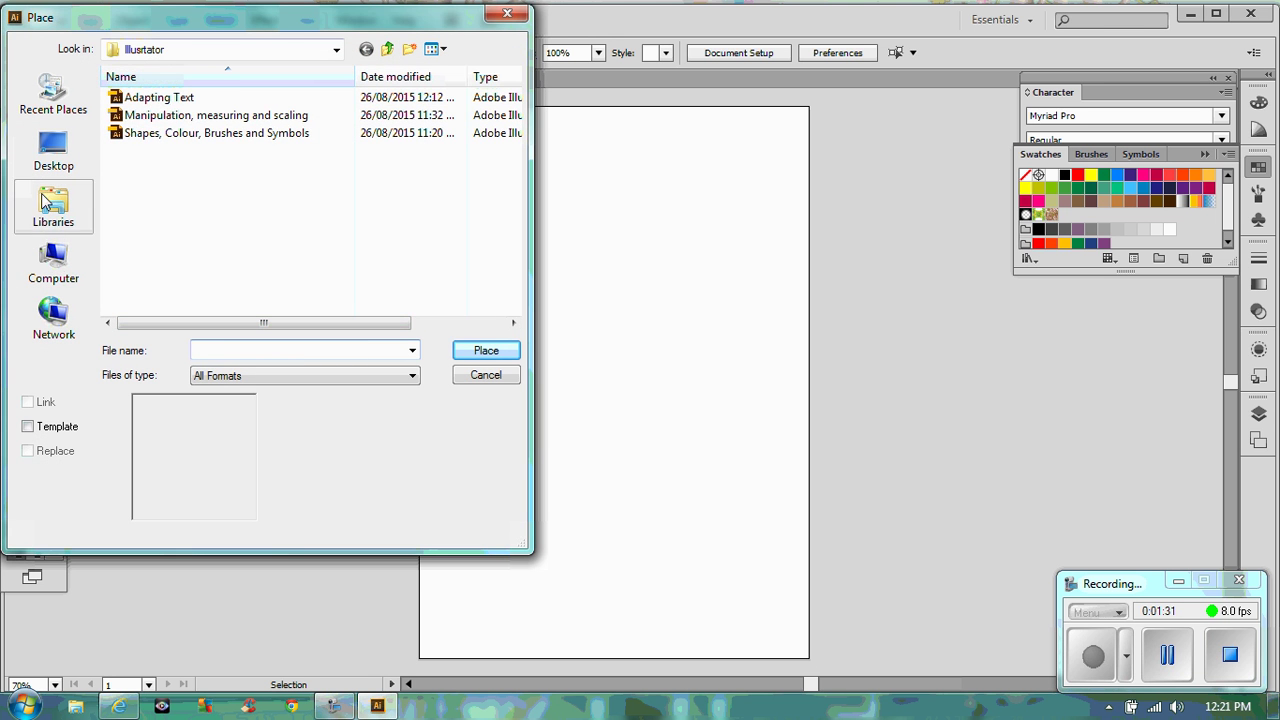
pyautogui.click(60, 212)
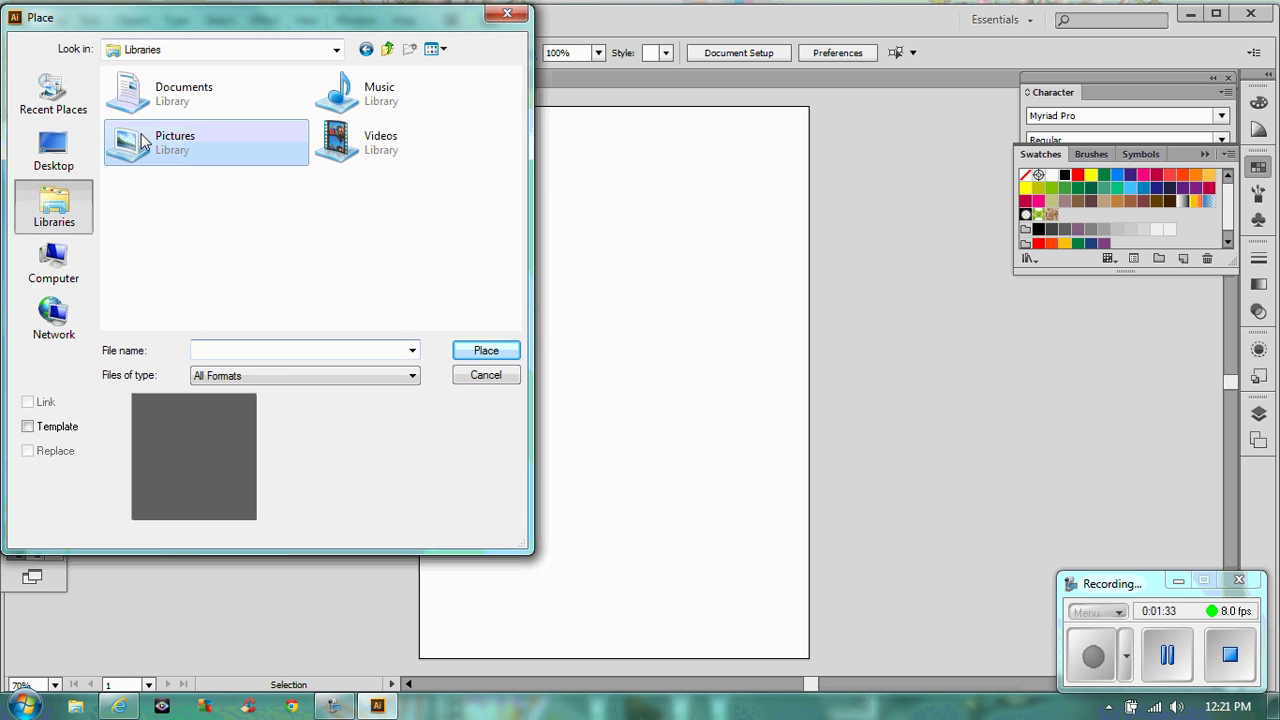
pyautogui.doubleClick(165, 158)
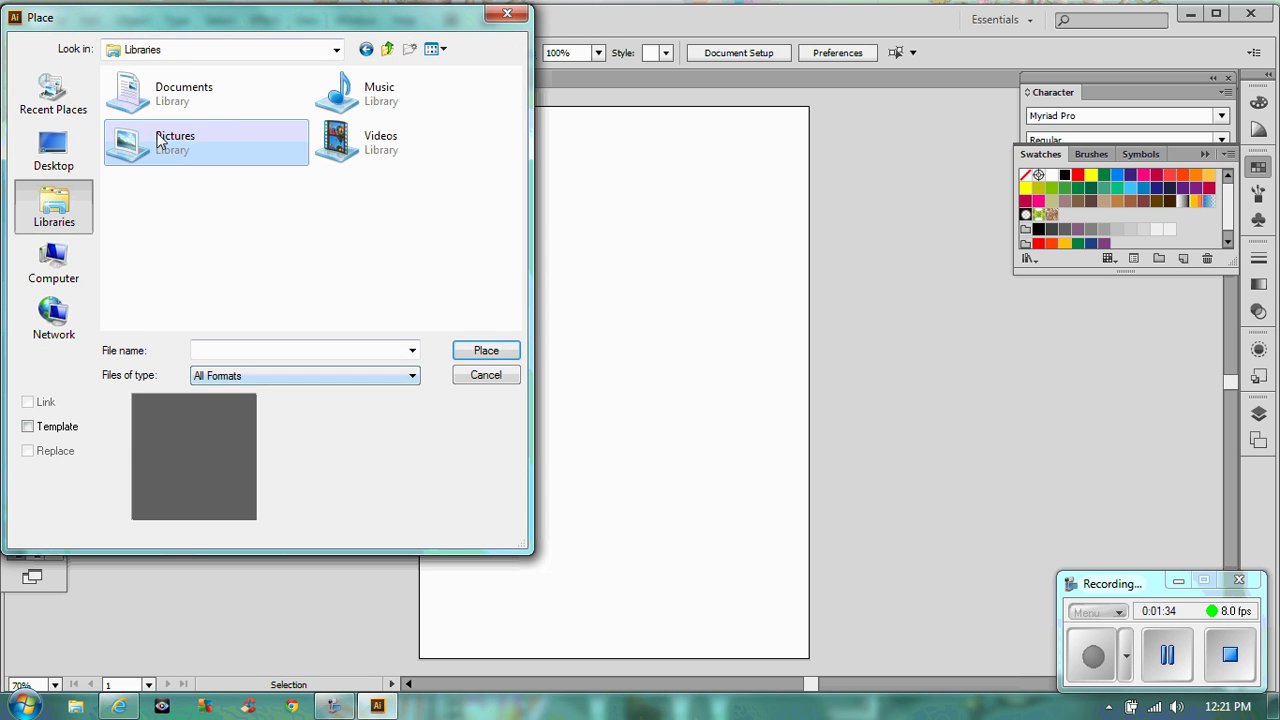
pyautogui.click(286, 350)
pyautogui.write('su')
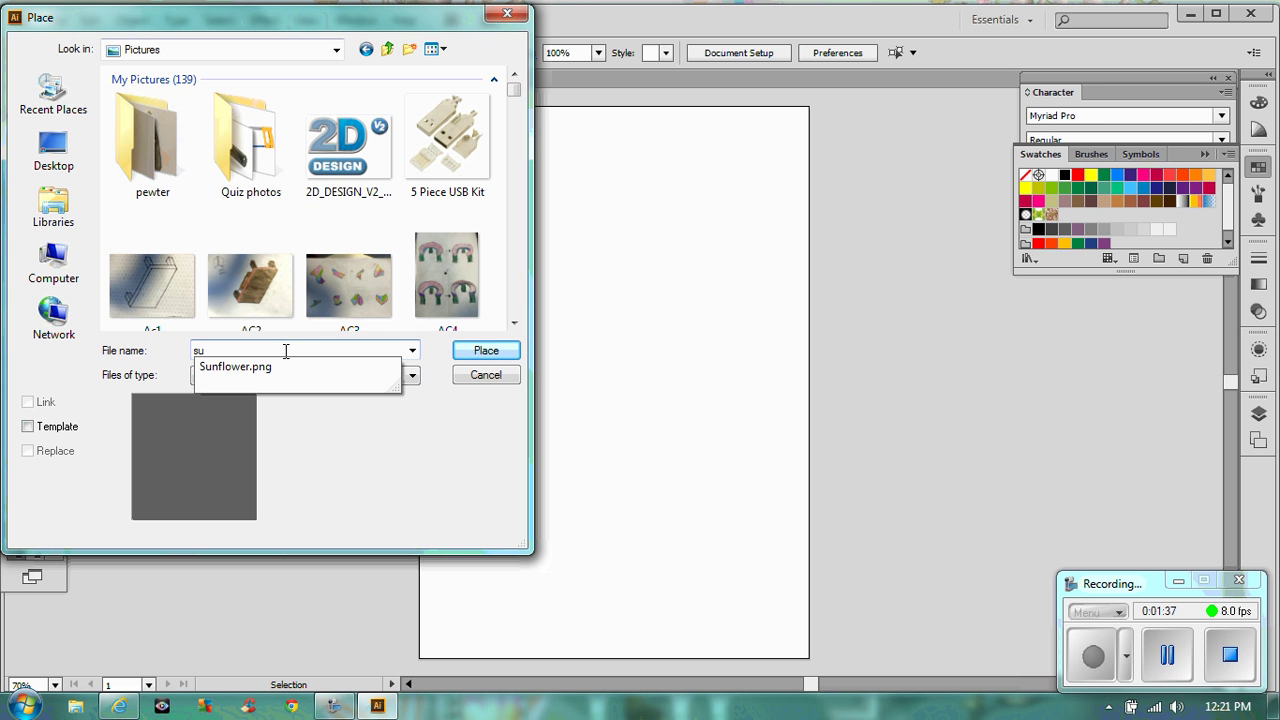
pyautogui.press('Down')
pyautogui.press('Return')
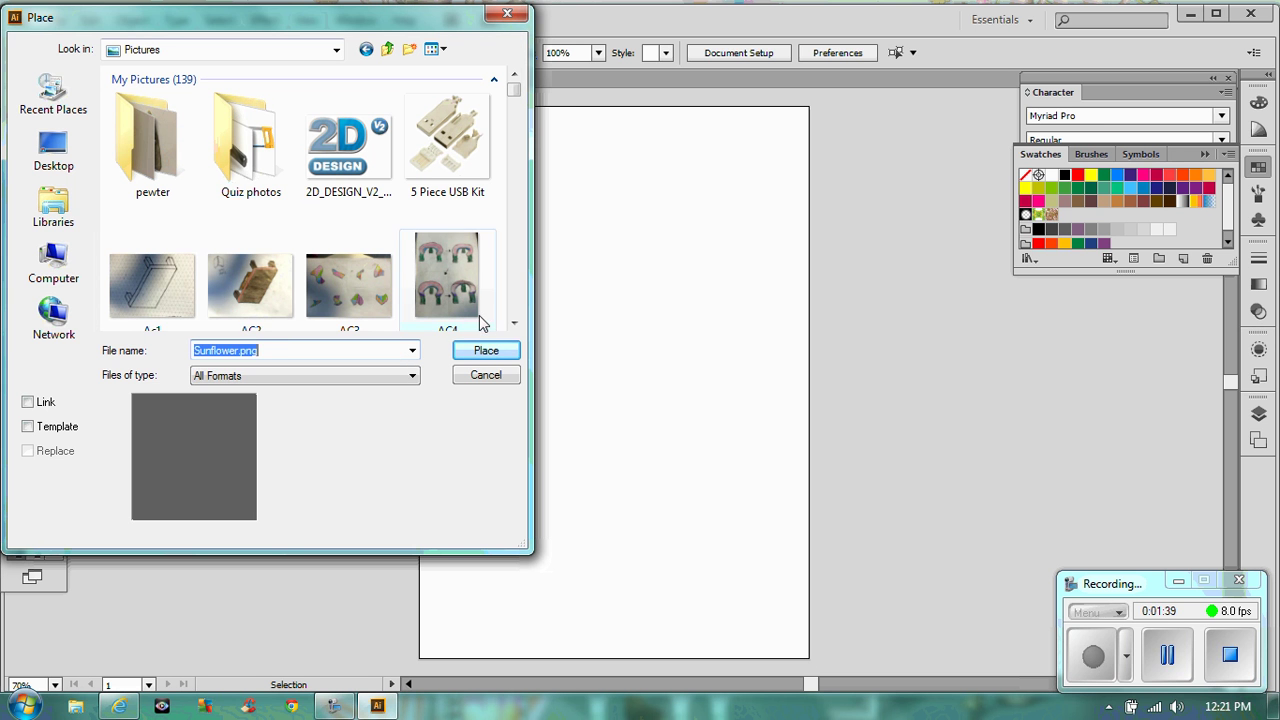
pyautogui.click(489, 348)
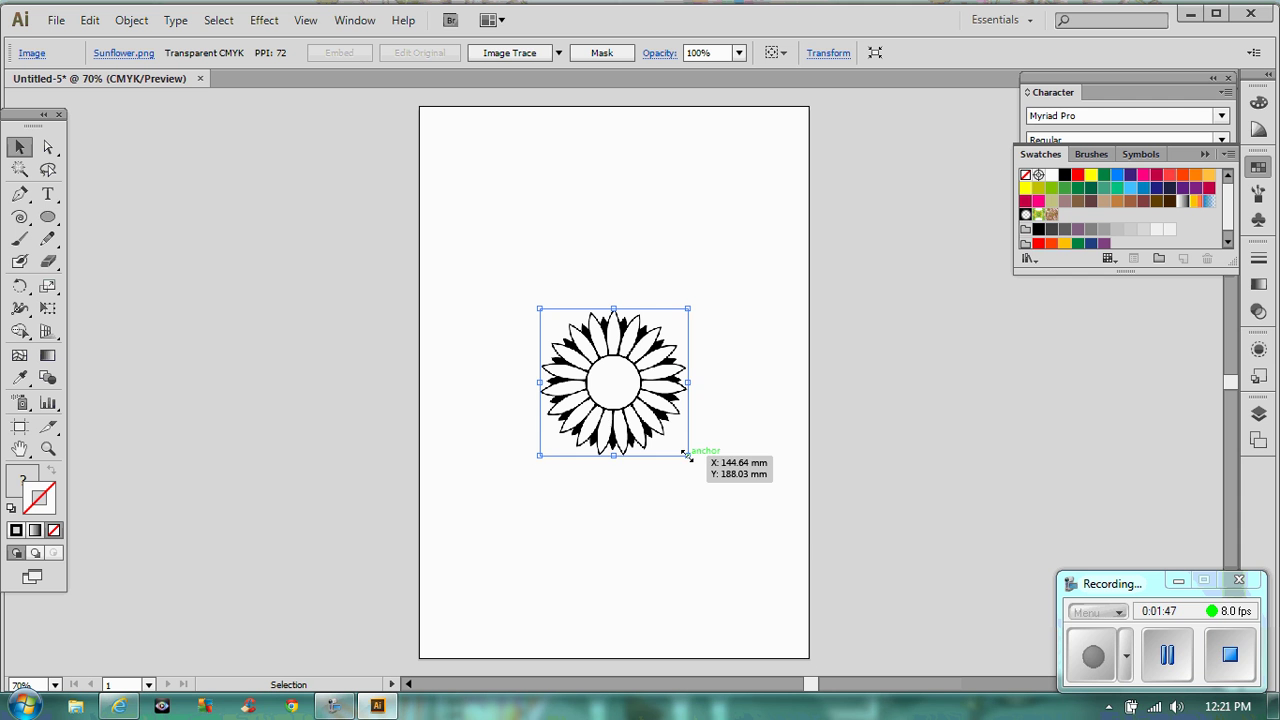
# Enlarge the sunflower image slightly and drag it to the page's top-left corner.
pyautogui.moveTo(687, 455); pyautogui.dragTo(707, 473)
pyautogui.moveTo(621, 393); pyautogui.dragTo(518, 202)
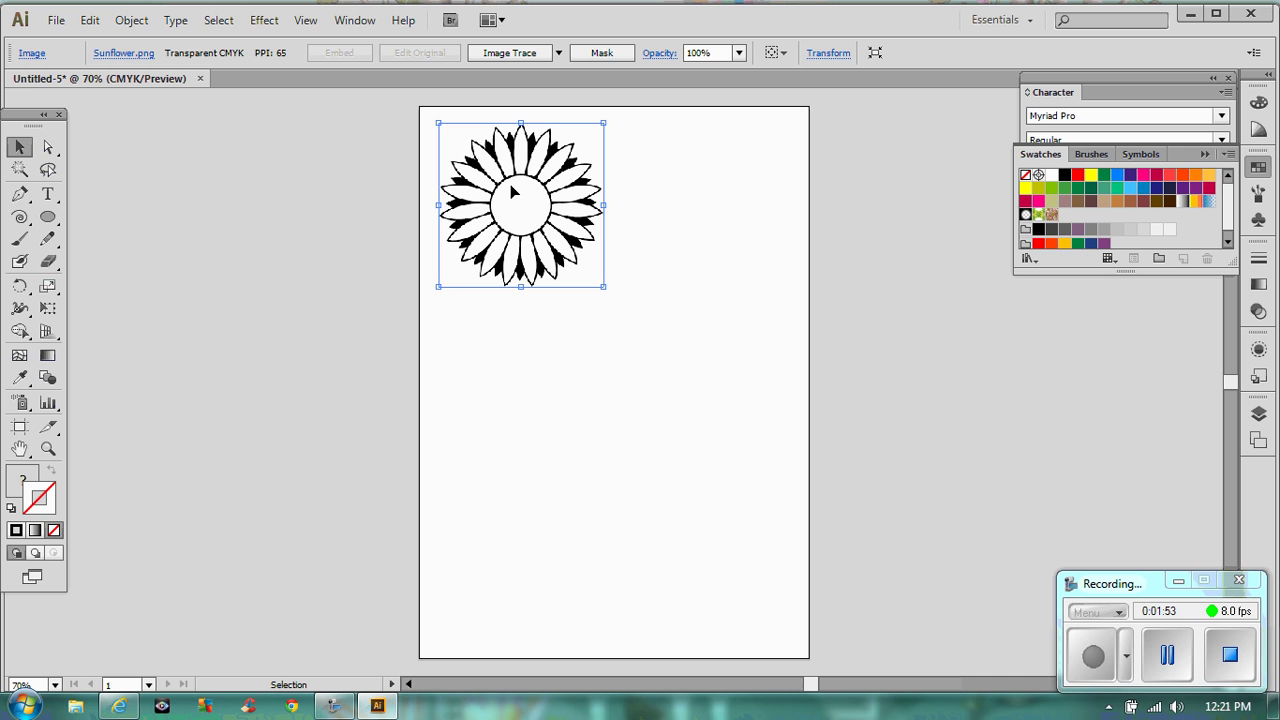
# Image Trace the sunflower using the Black and White Logo preset.
pyautogui.click(559, 53)
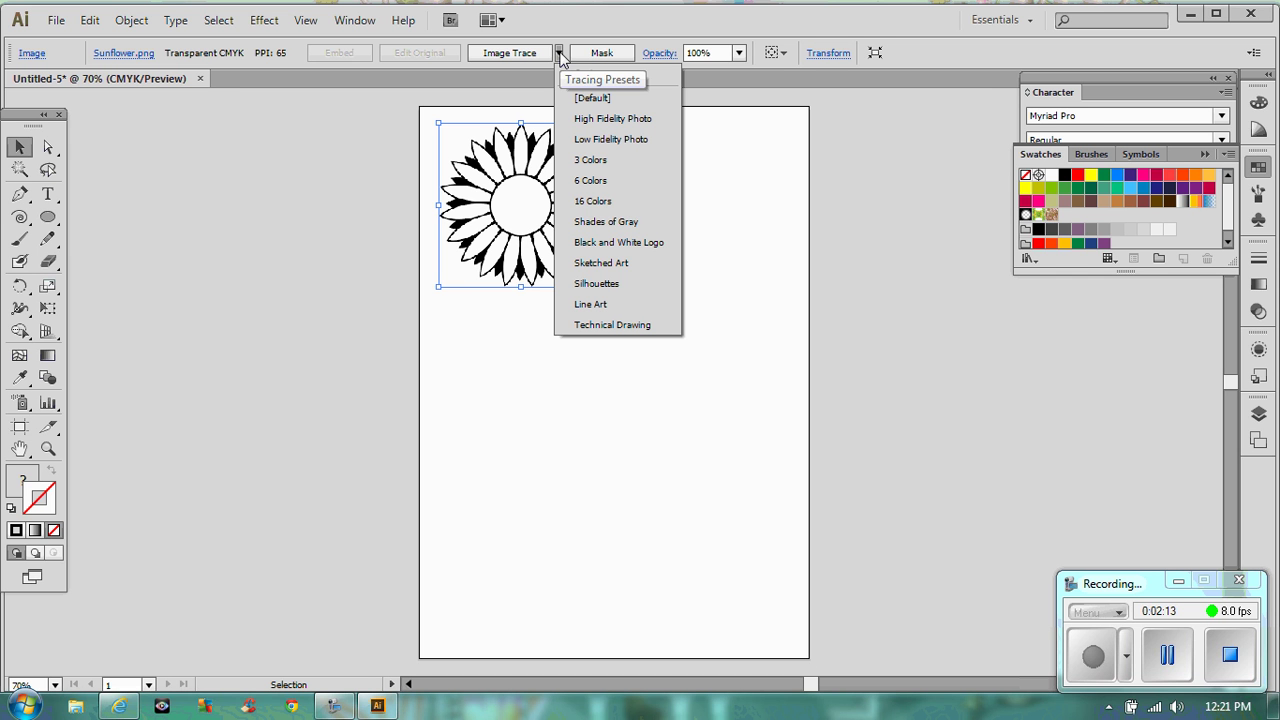
pyautogui.click(609, 243)
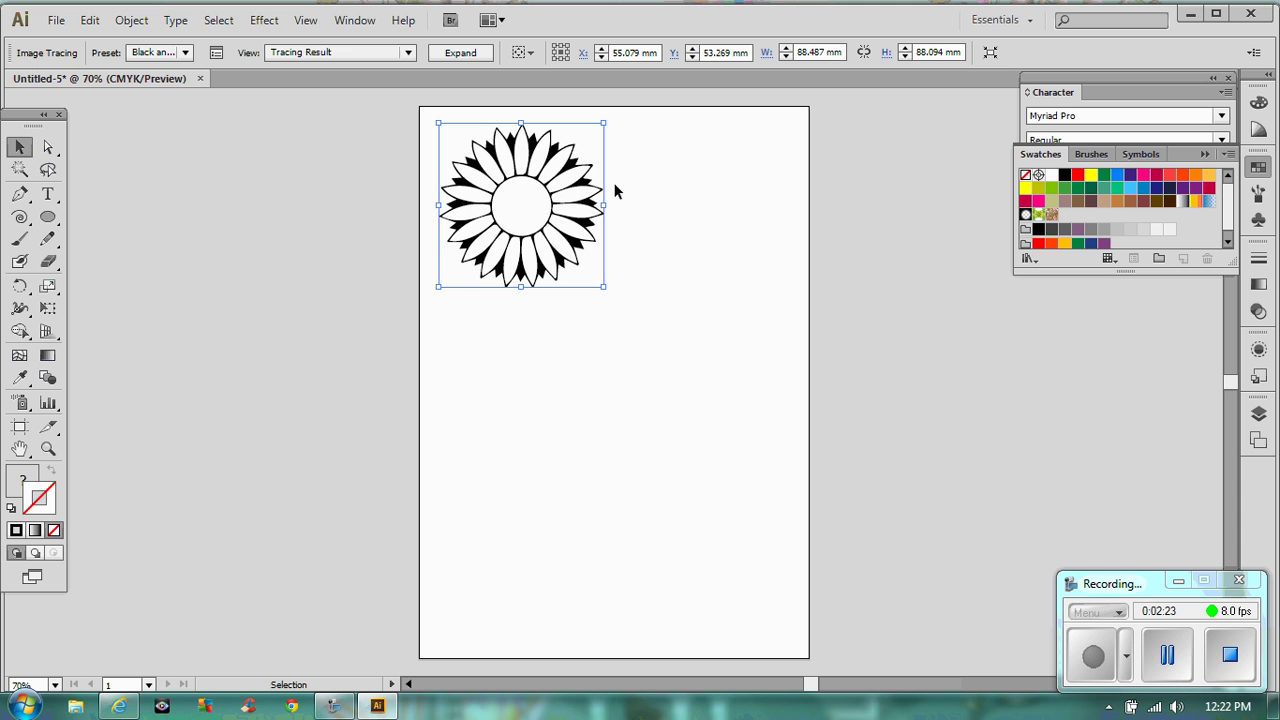
pyautogui.click(47, 449)
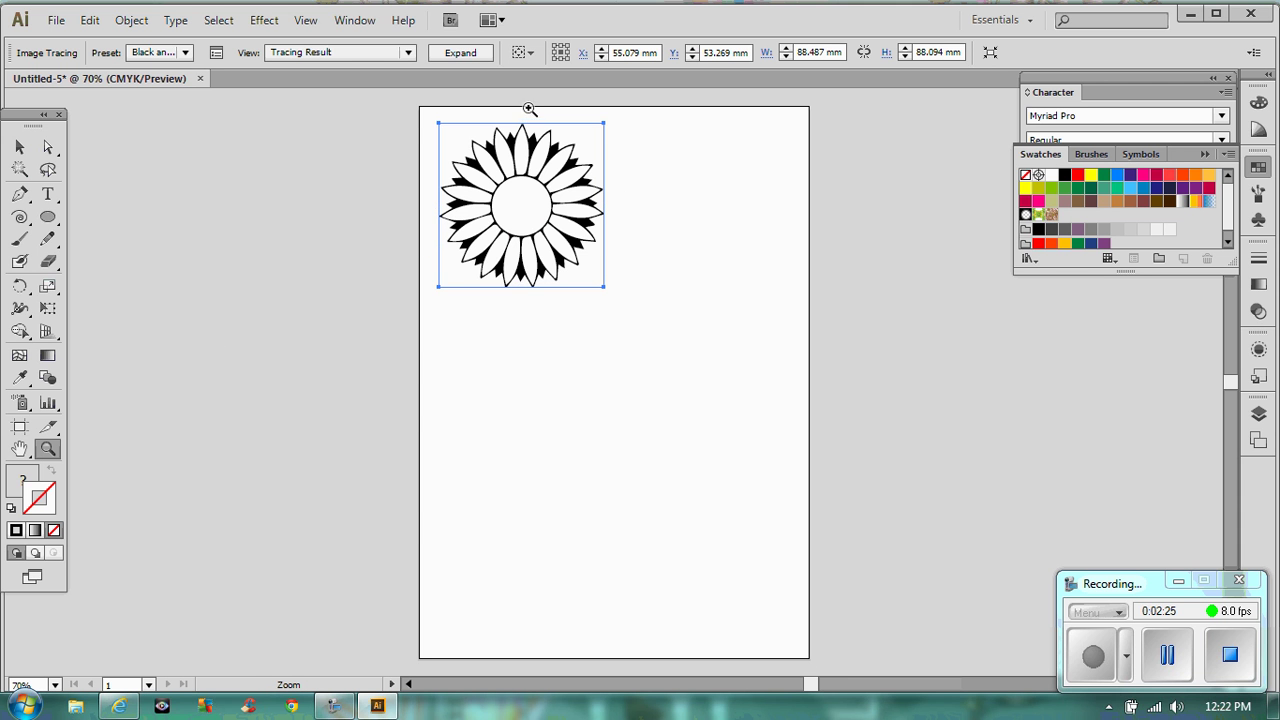
# Zoom in on the traced sunflower and expand it into editable vector paths.
pyautogui.moveTo(416, 102); pyautogui.dragTo(686, 364)
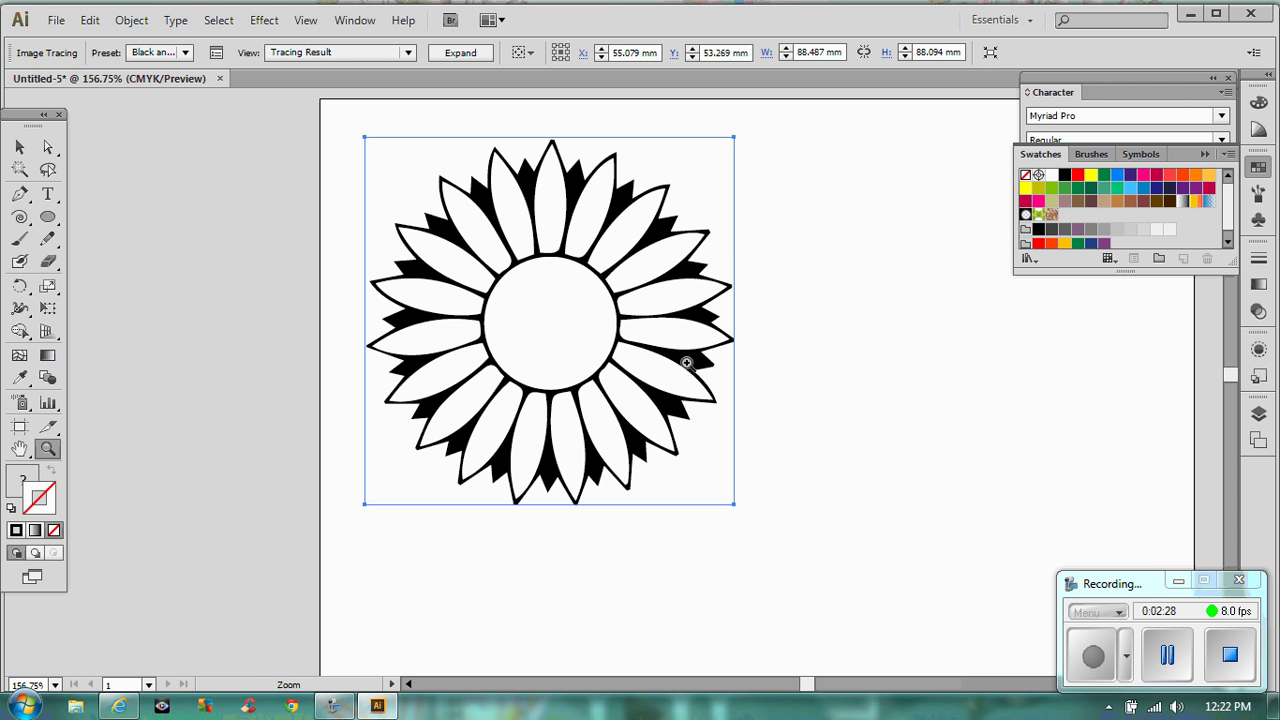
pyautogui.click(461, 53)
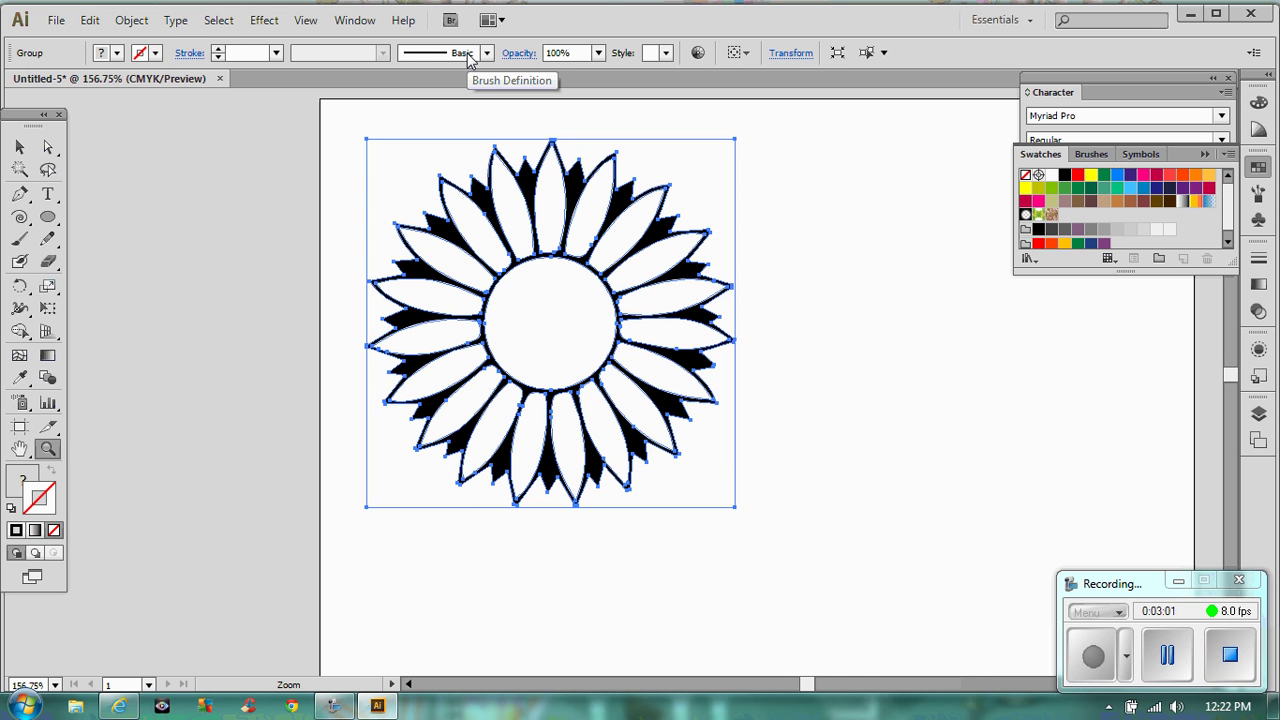
# Zoom in so the sunflower fills most of the window.
pyautogui.click(328, 165)
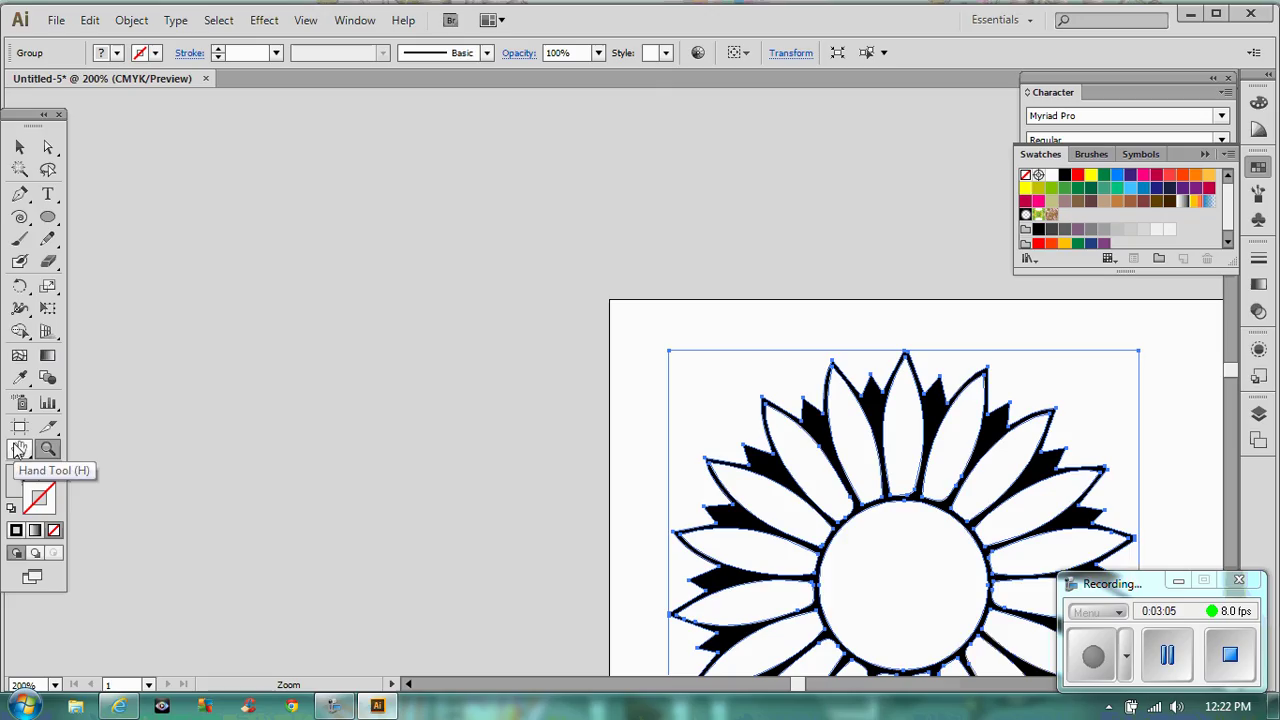
pyautogui.moveTo(647, 345); pyautogui.dragTo(1038, 640)
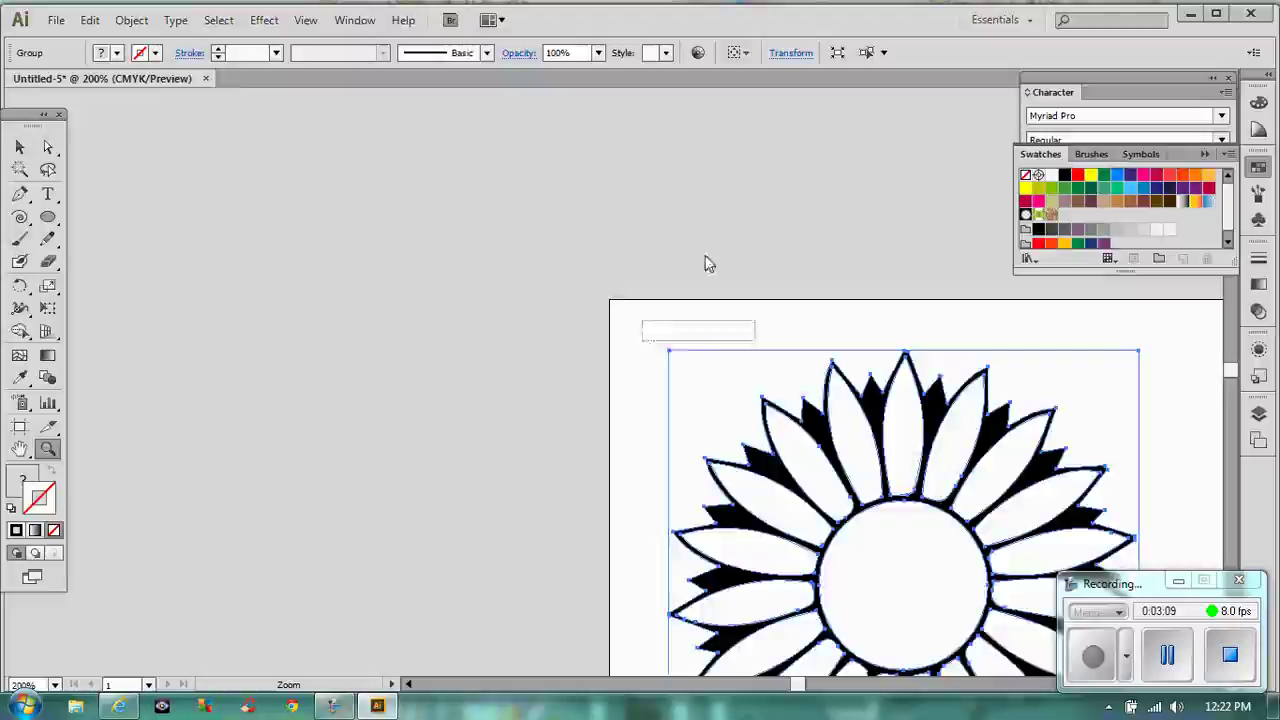
pyautogui.moveTo(660, 338); pyautogui.dragTo(563, 298)
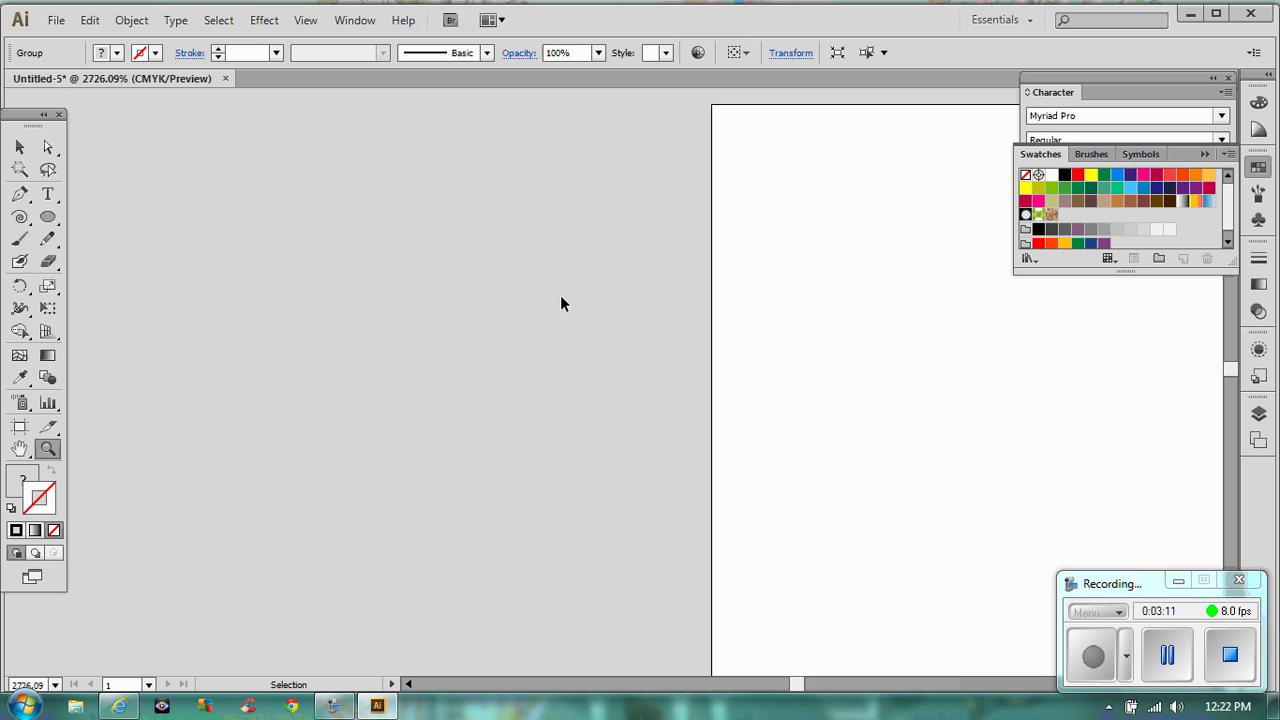
pyautogui.hotkey('ctrl', '0')
pyautogui.moveTo(398, 118); pyautogui.dragTo(674, 334)
# Select the whole sunflower group and nudge it slightly to the left.
pyautogui.click(19, 147)
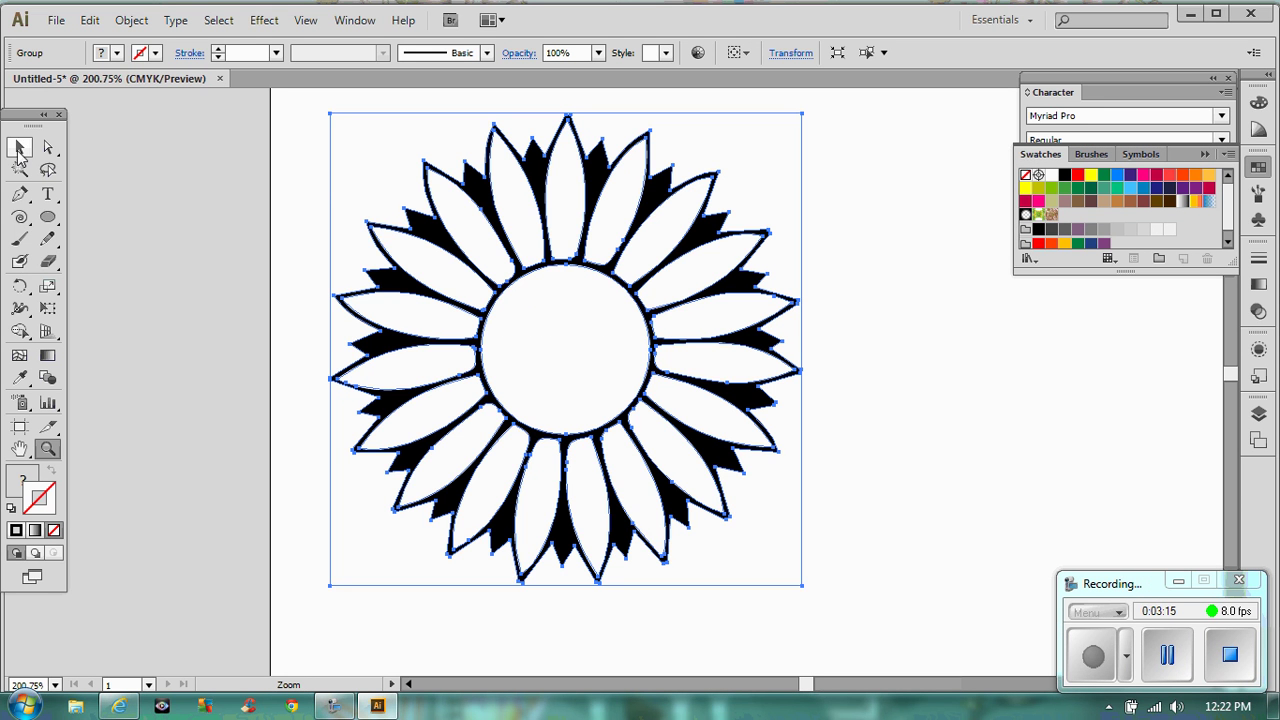
pyautogui.click(306, 186)
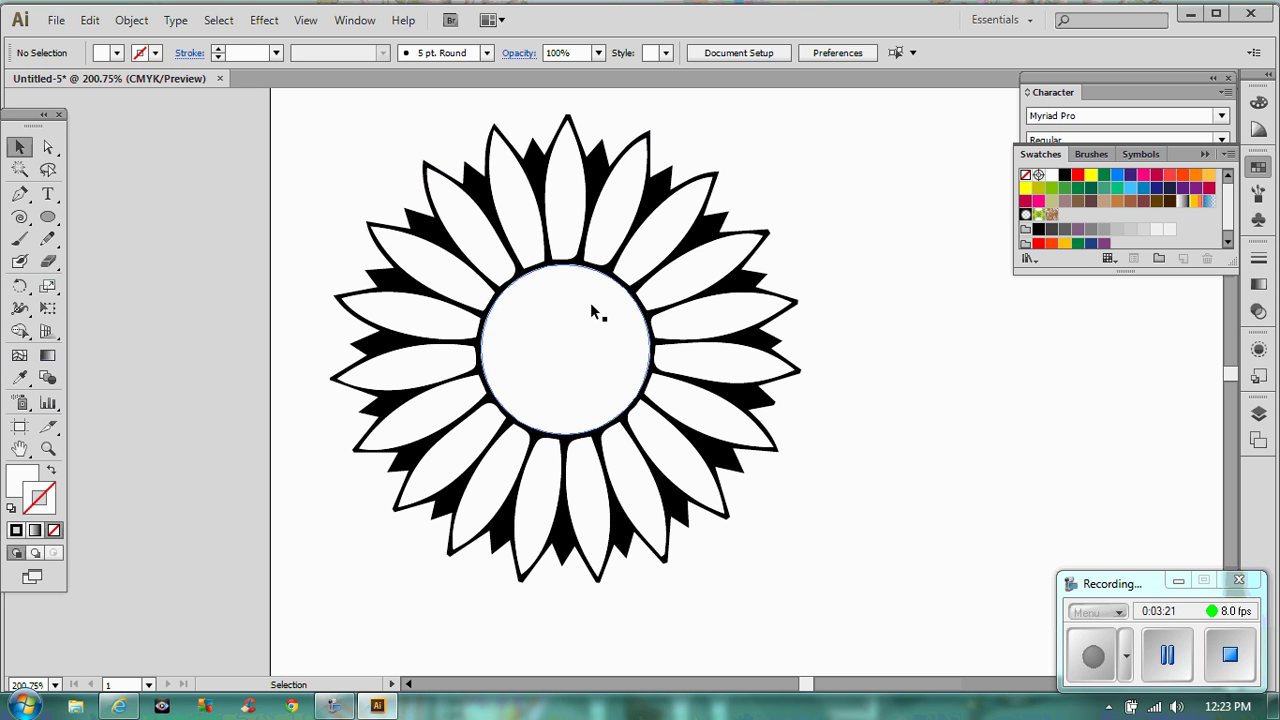
pyautogui.click(575, 334)
pyautogui.moveTo(563, 330)
pyautogui.mouseDown()
pyautogui.moveTo(751, 330)
pyautogui.moveTo(549, 330)
pyautogui.mouseUp()
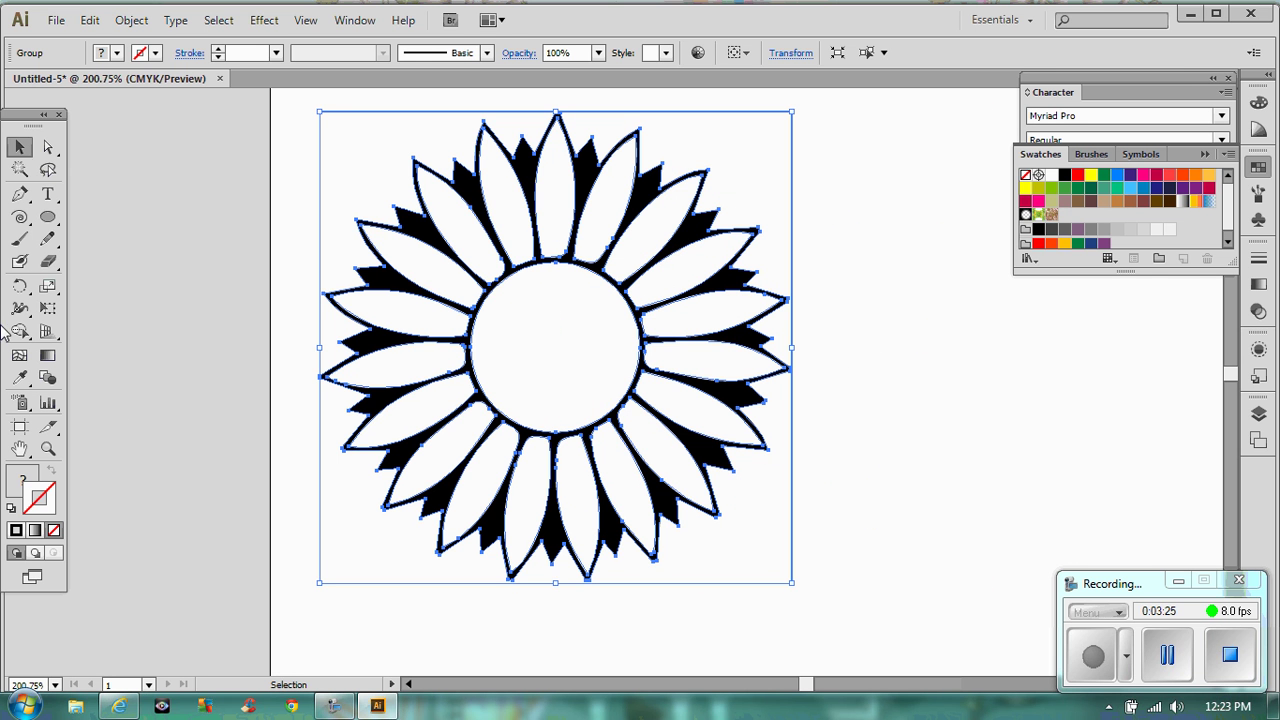
pyautogui.click(47, 147)
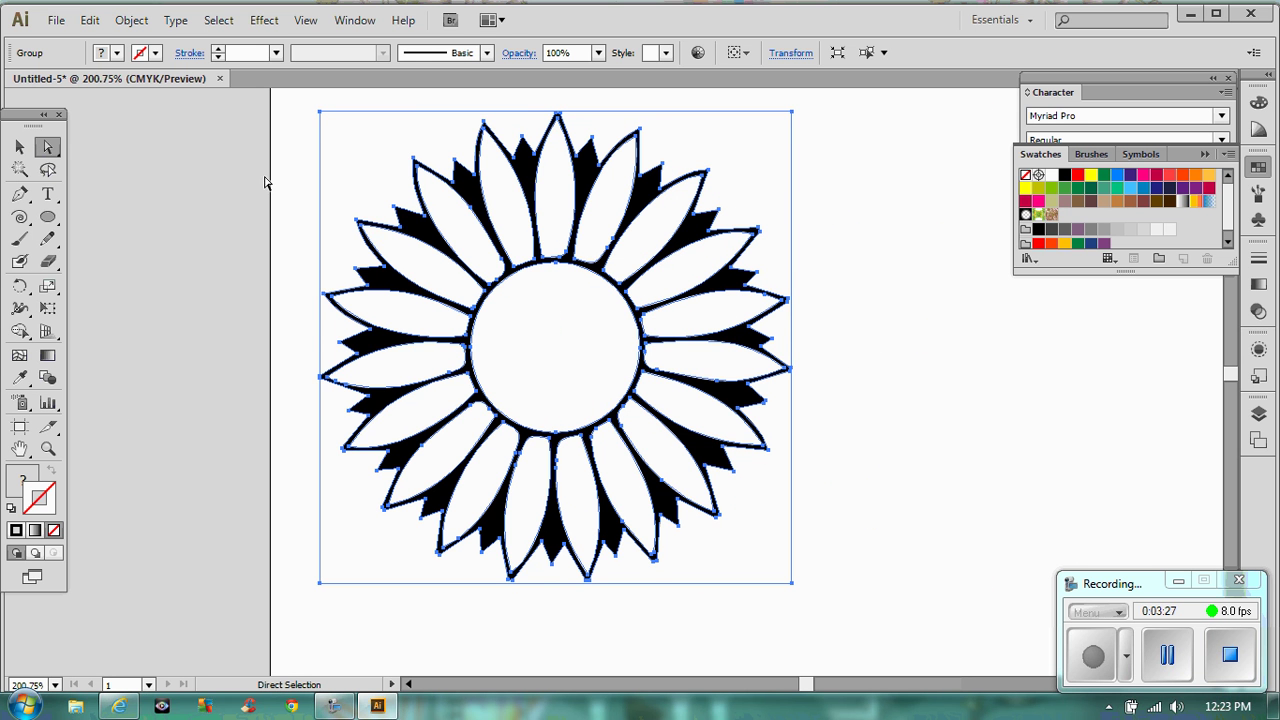
pyautogui.click(265, 185)
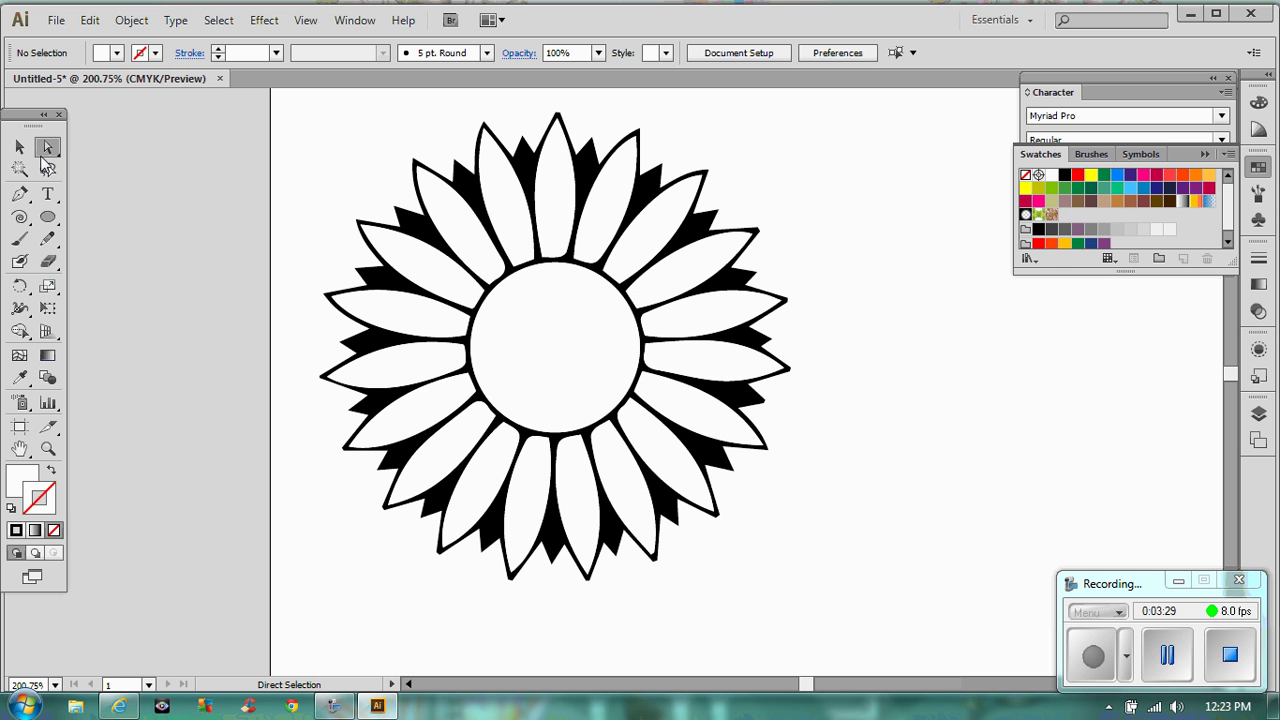
pyautogui.click(482, 243)
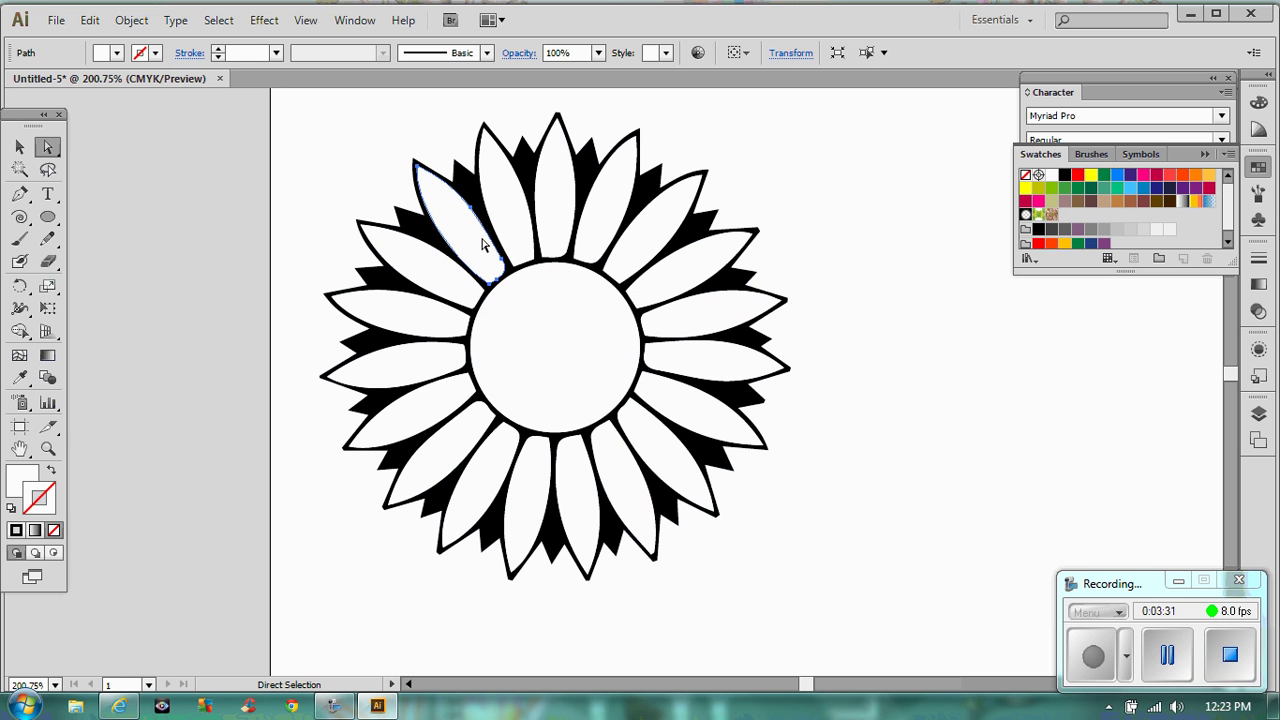
pyautogui.hotkey('ctrl', 'shift', 'a')
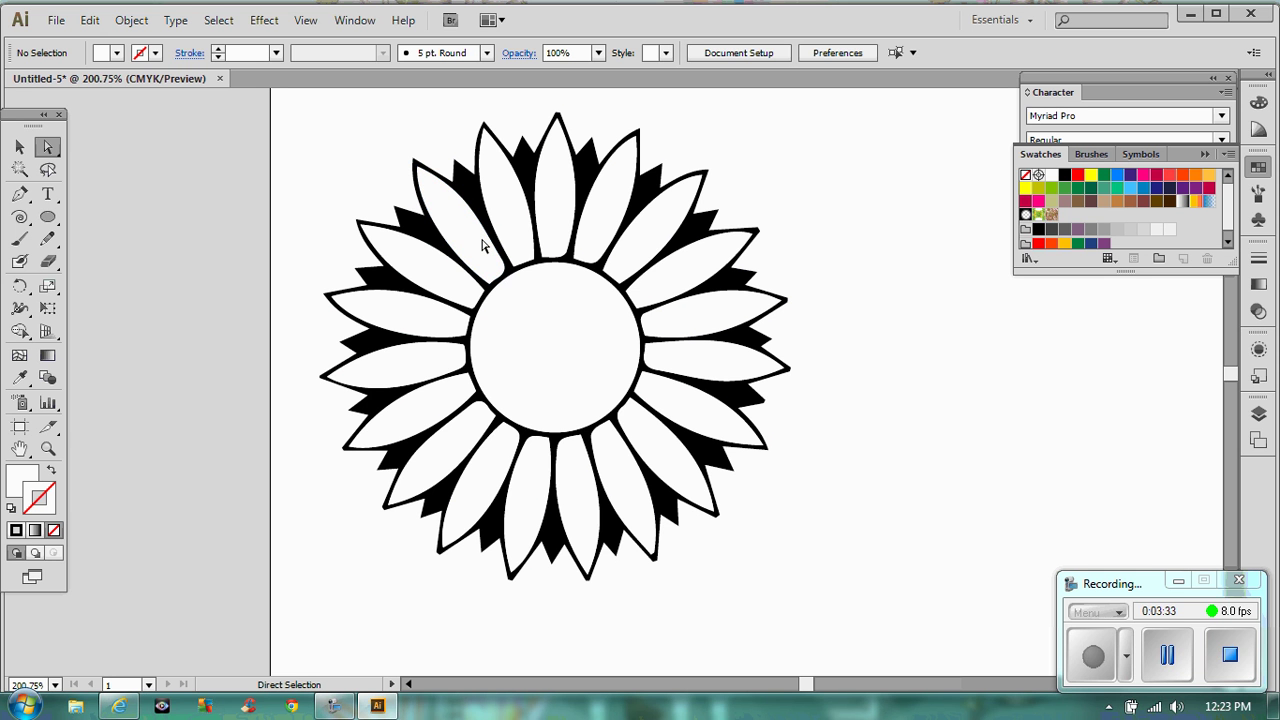
pyautogui.click(476, 218)
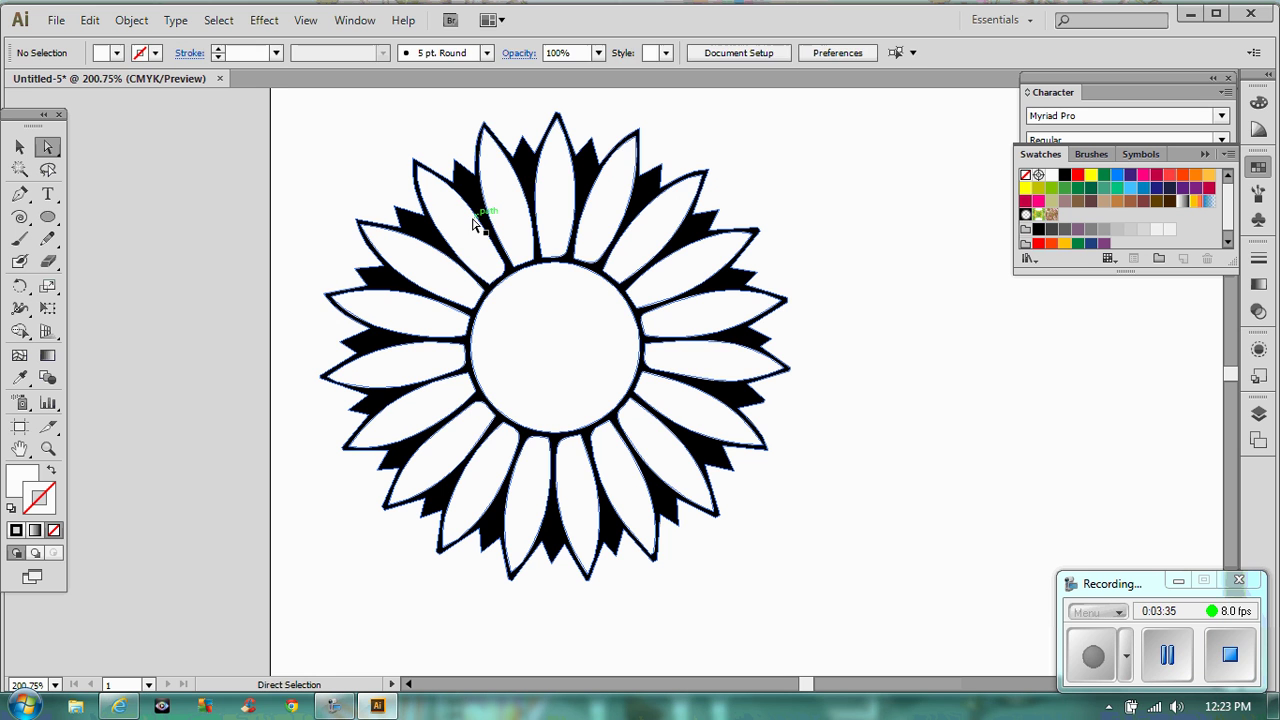
pyautogui.press('Delete')
pyautogui.press('Delete')
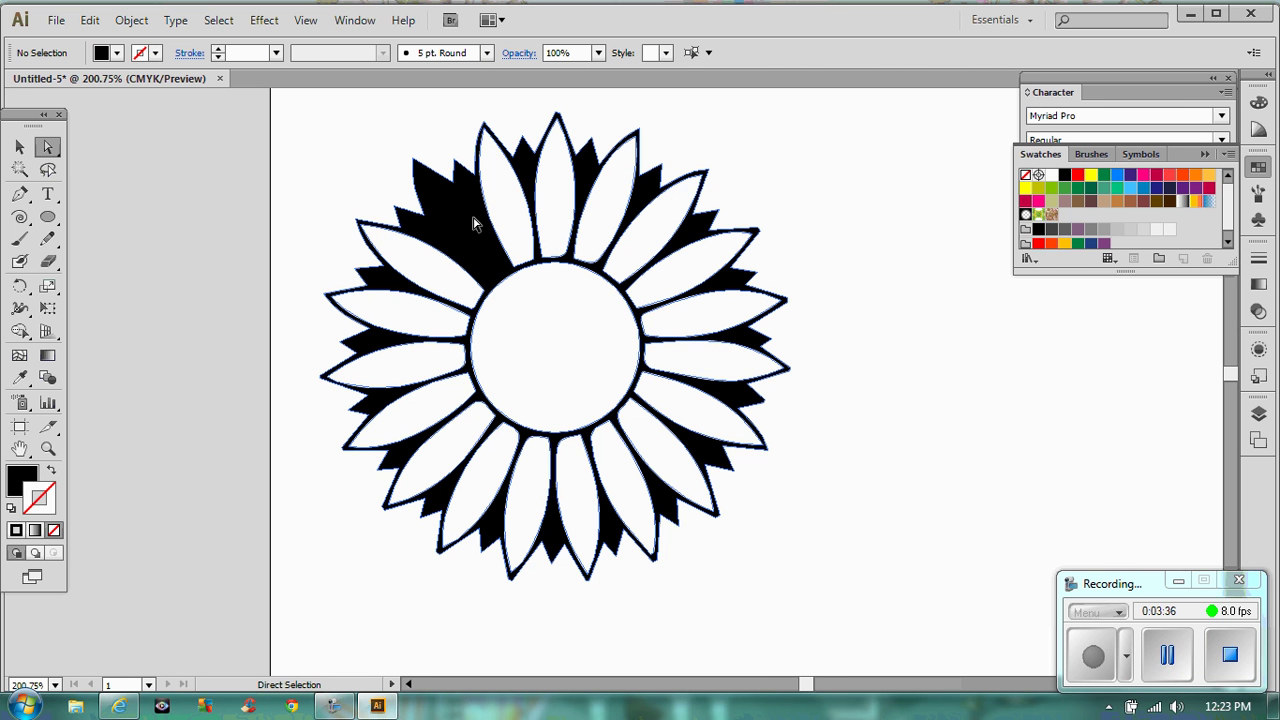
pyautogui.press('ctrl')
pyautogui.hotkey('ctrl', 'z')
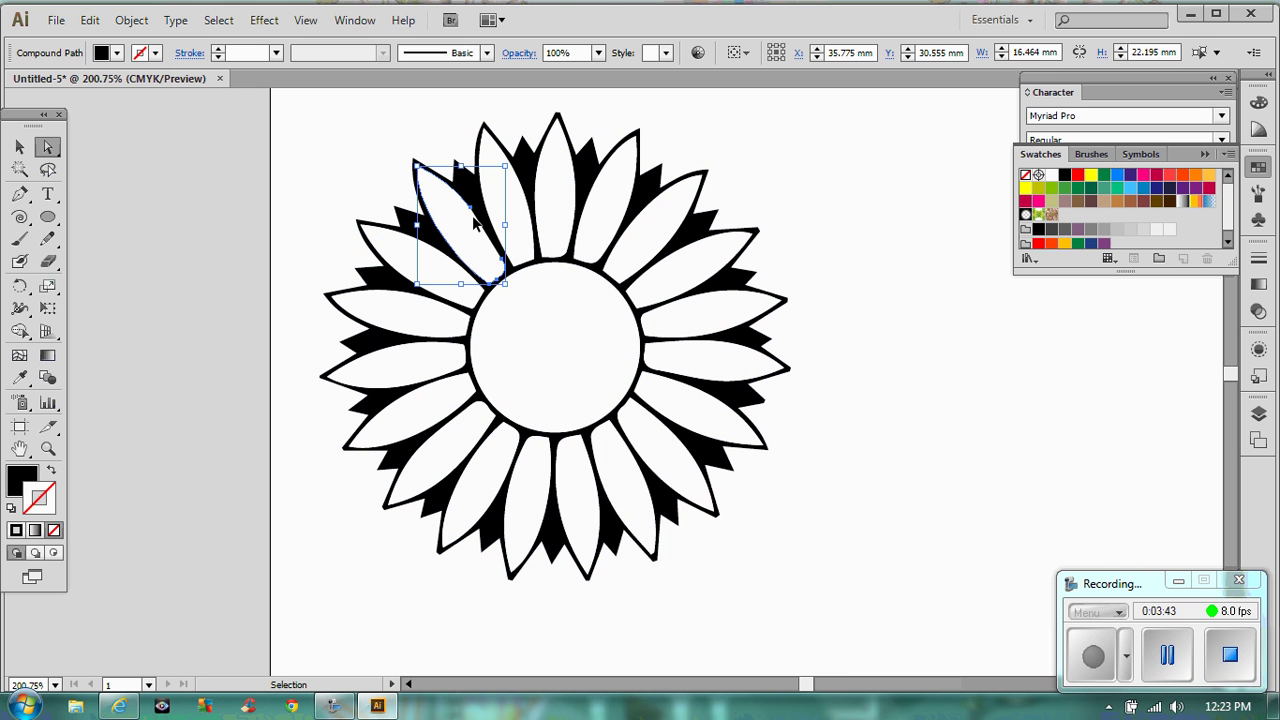
pyautogui.click(476, 222)
pyautogui.click(476, 222)
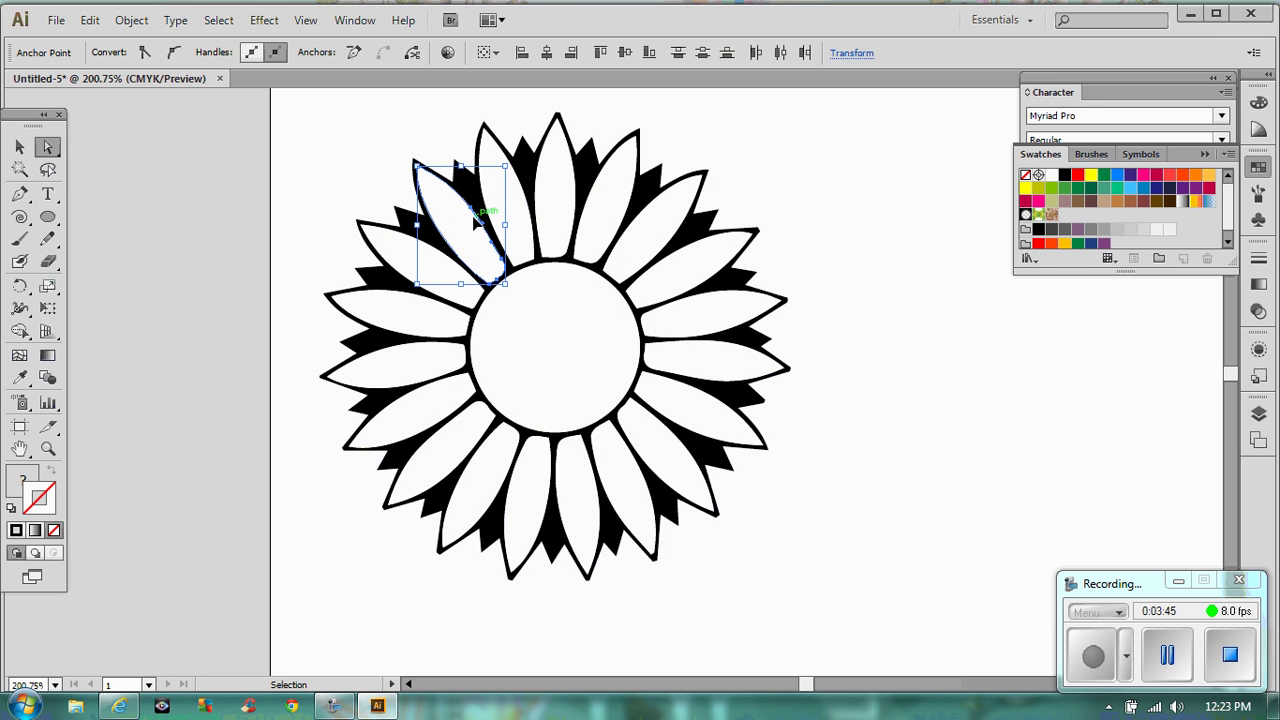
pyautogui.click(476, 222)
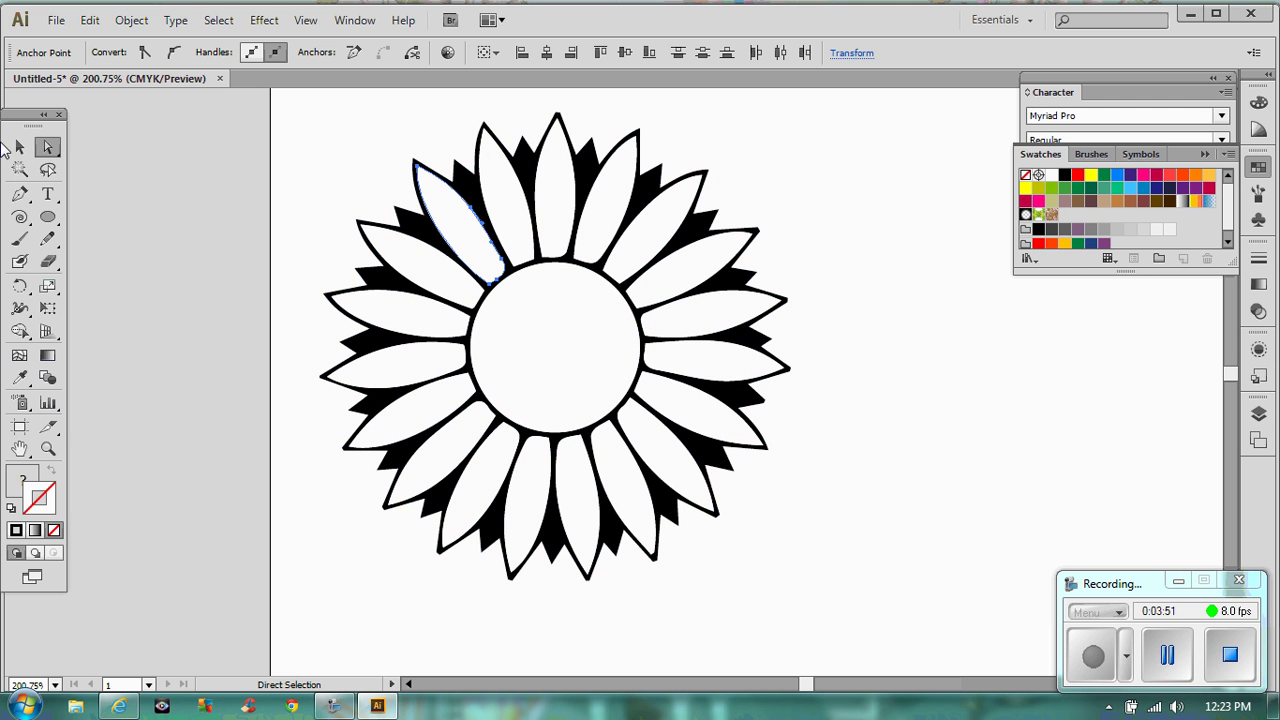
# Move the sunflower left and give it a black stroke with no fill.
pyautogui.click(19, 148)
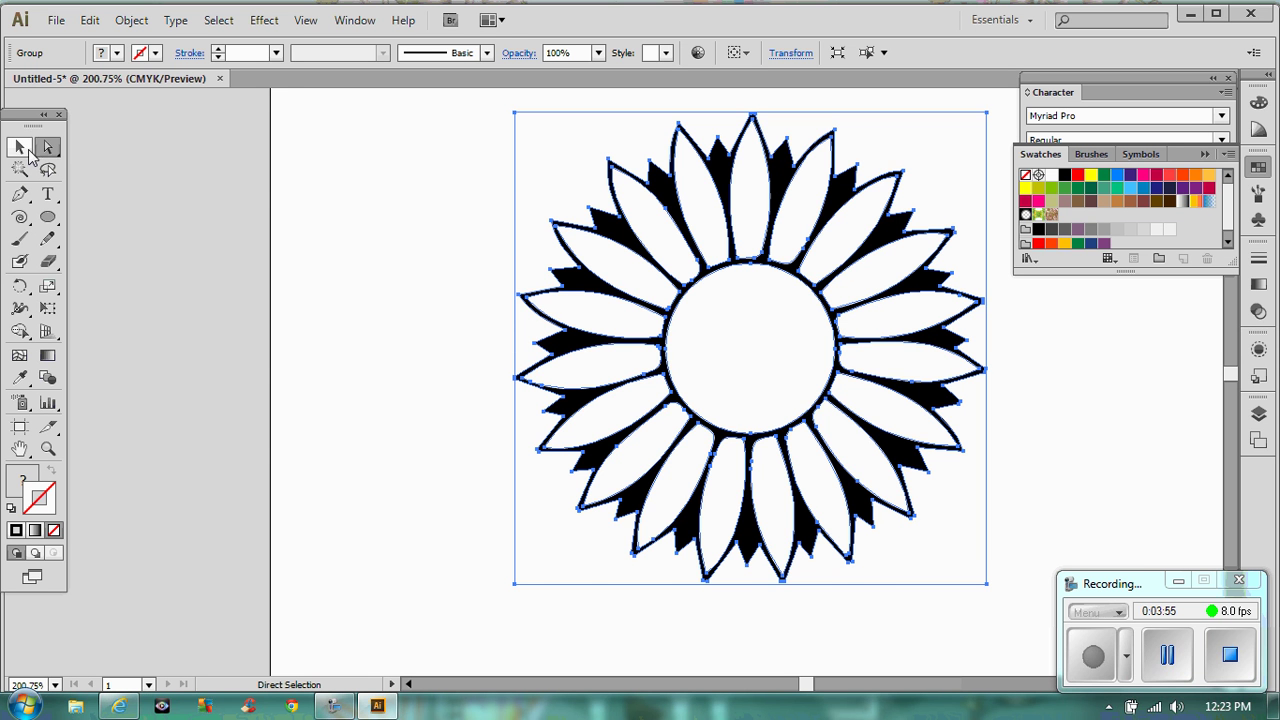
pyautogui.moveTo(810, 312); pyautogui.dragTo(609, 314)
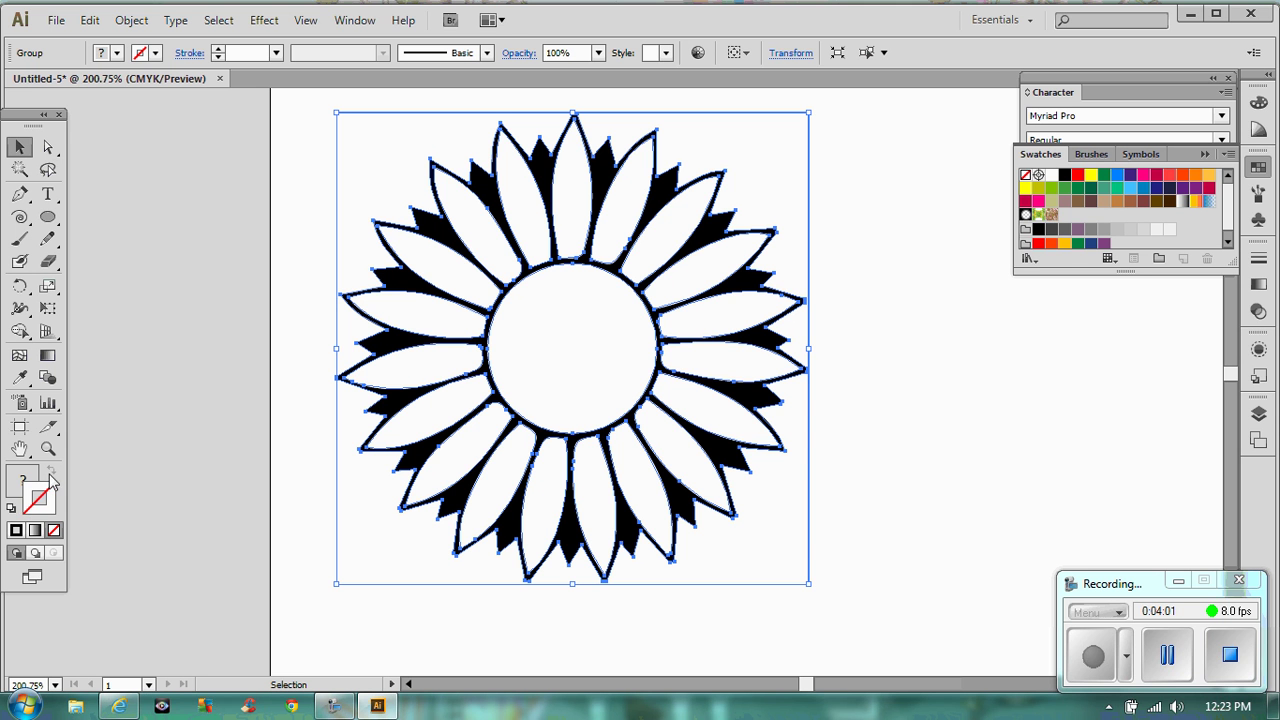
pyautogui.click(11, 507)
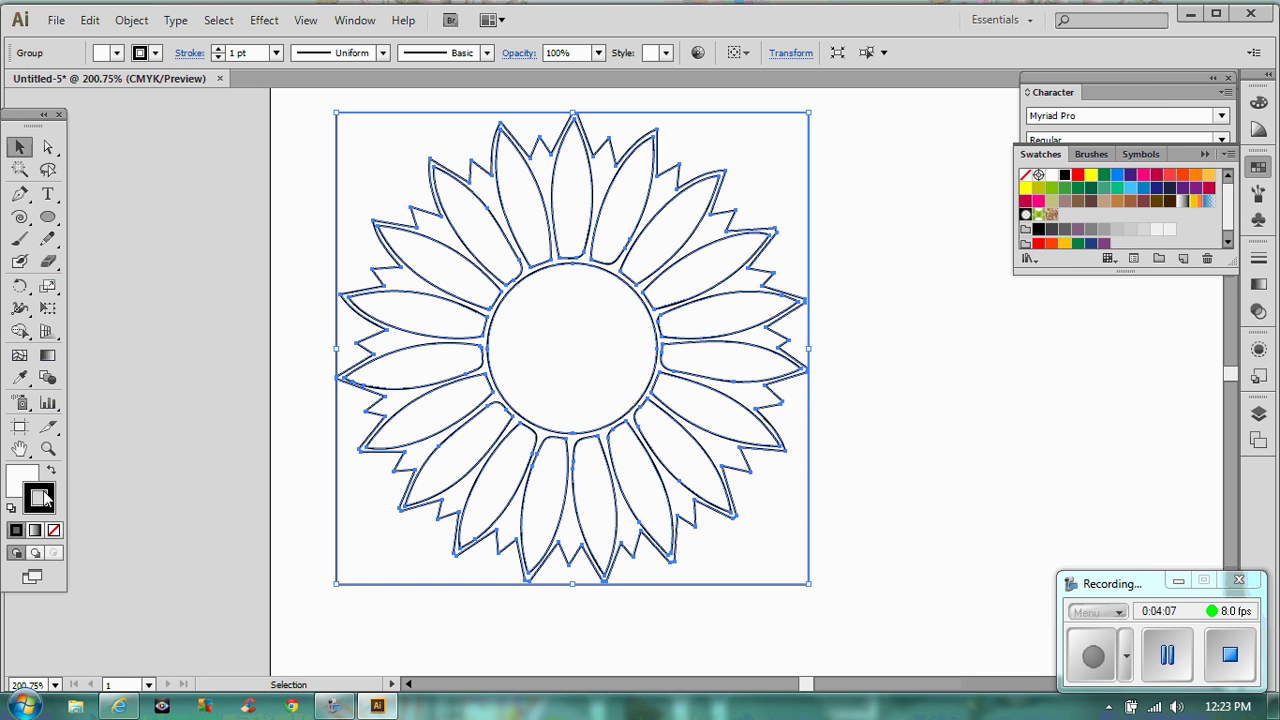
pyautogui.click(20, 482)
pyautogui.click(54, 530)
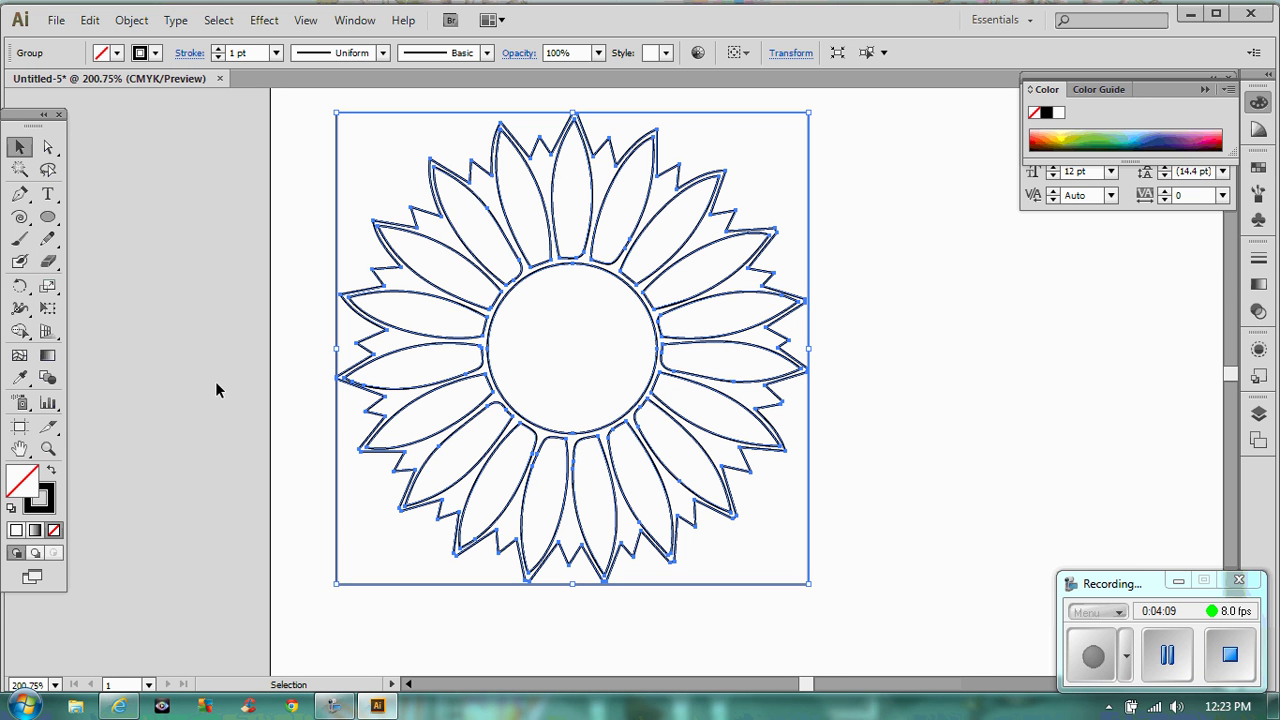
pyautogui.click(287, 318)
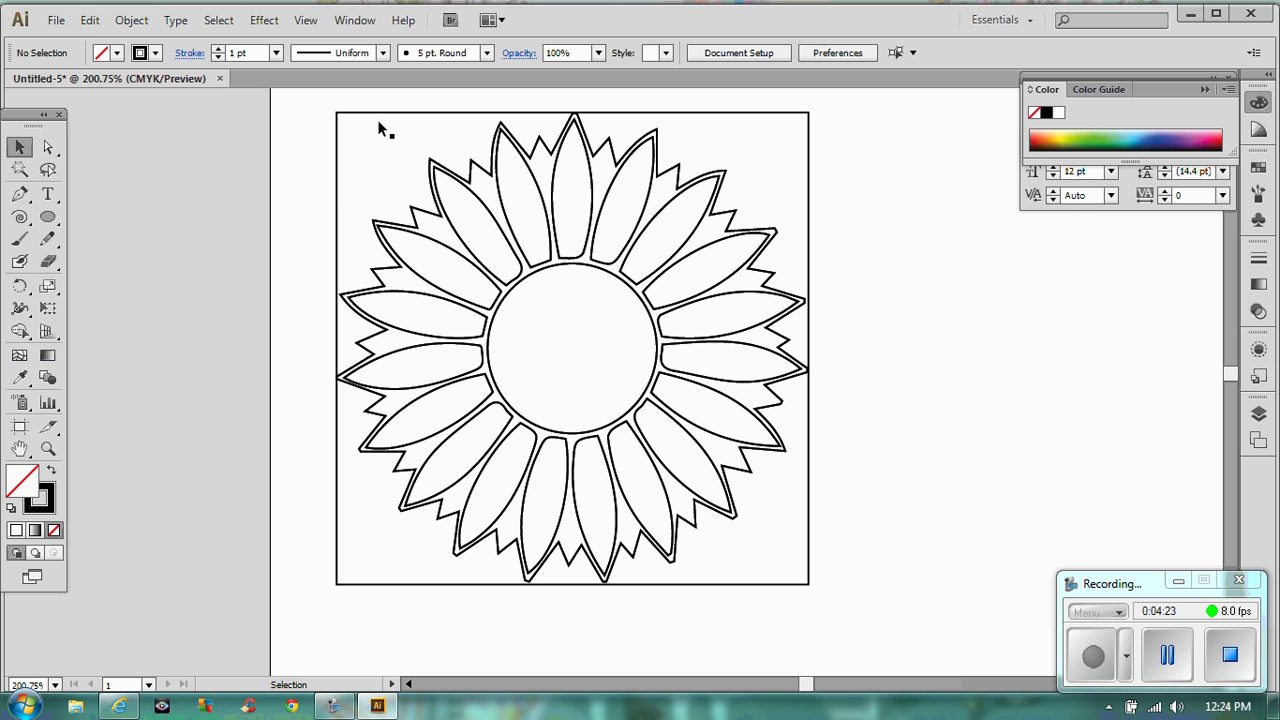
# Delete the square frame path around the sunflower, then fit the page in the window.
pyautogui.click(47, 147)
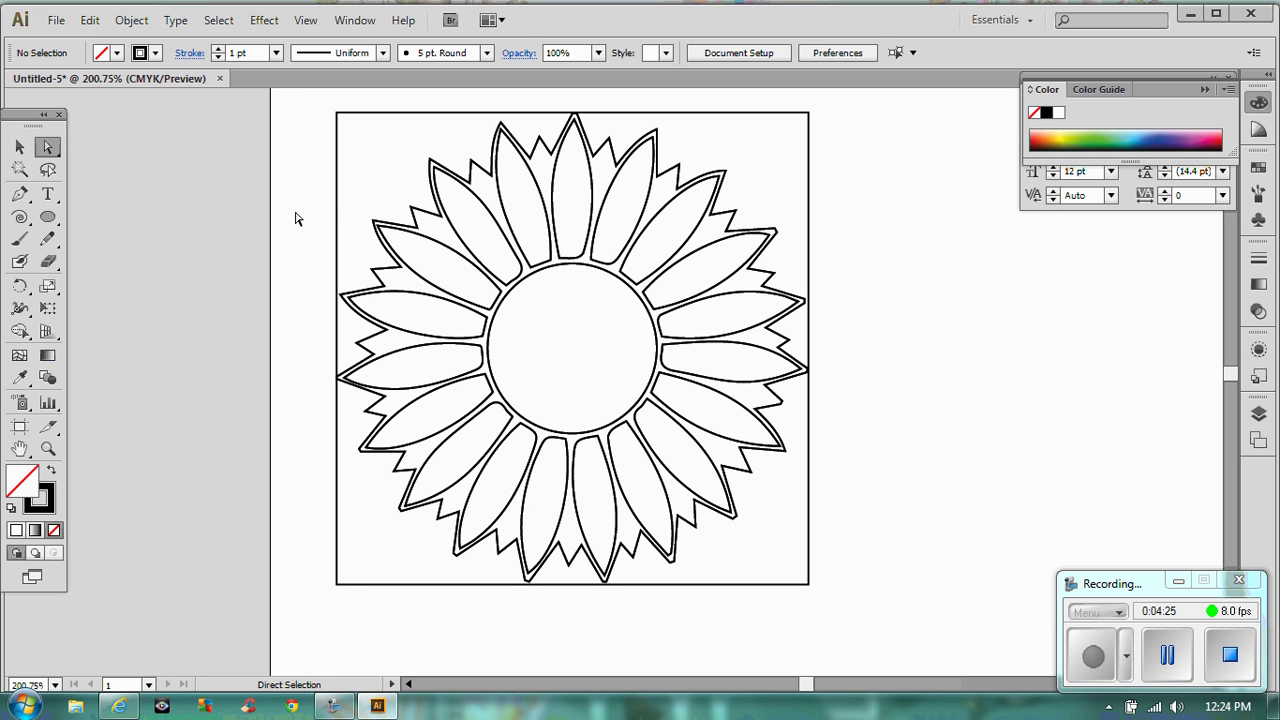
pyautogui.click(338, 208)
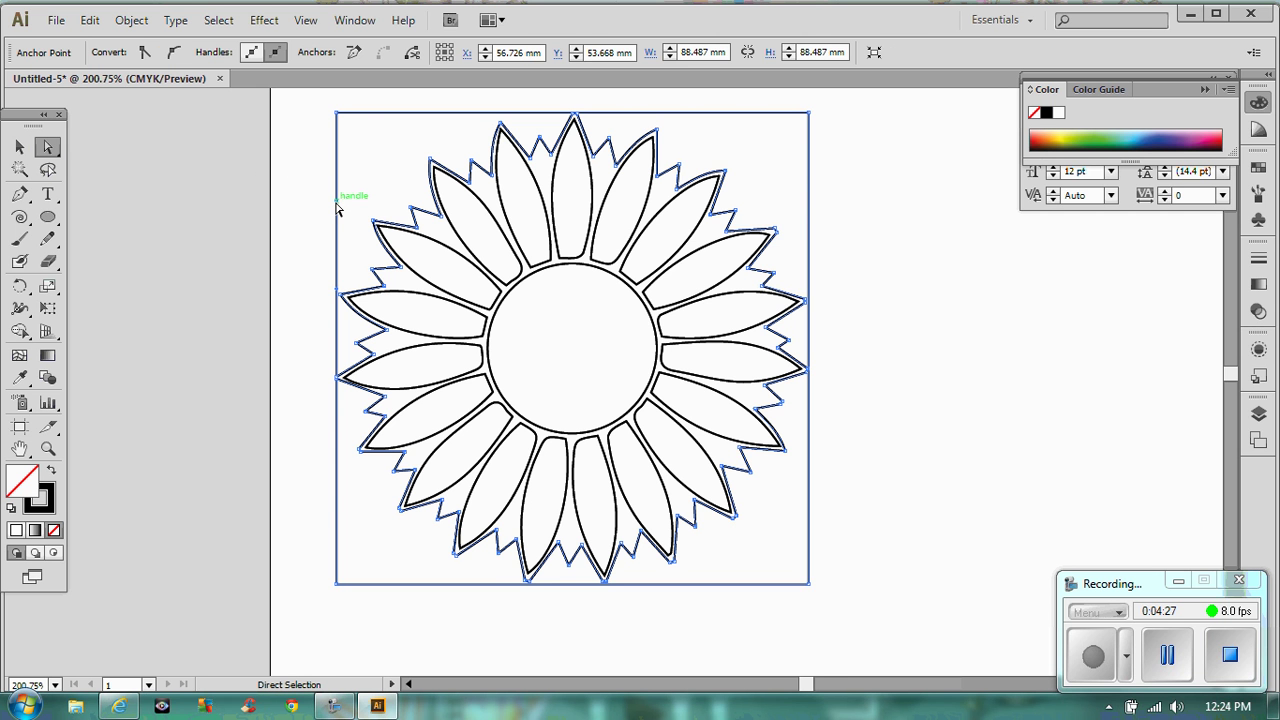
pyautogui.press('Delete')
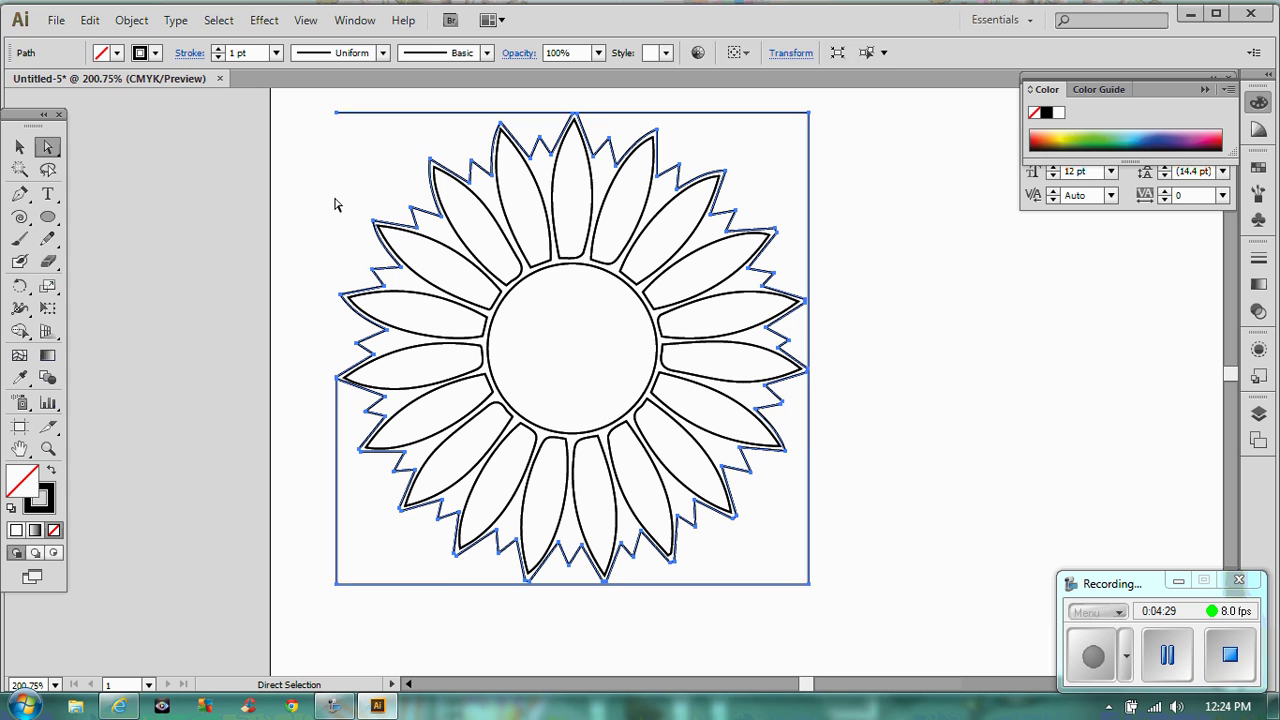
pyautogui.press('Delete')
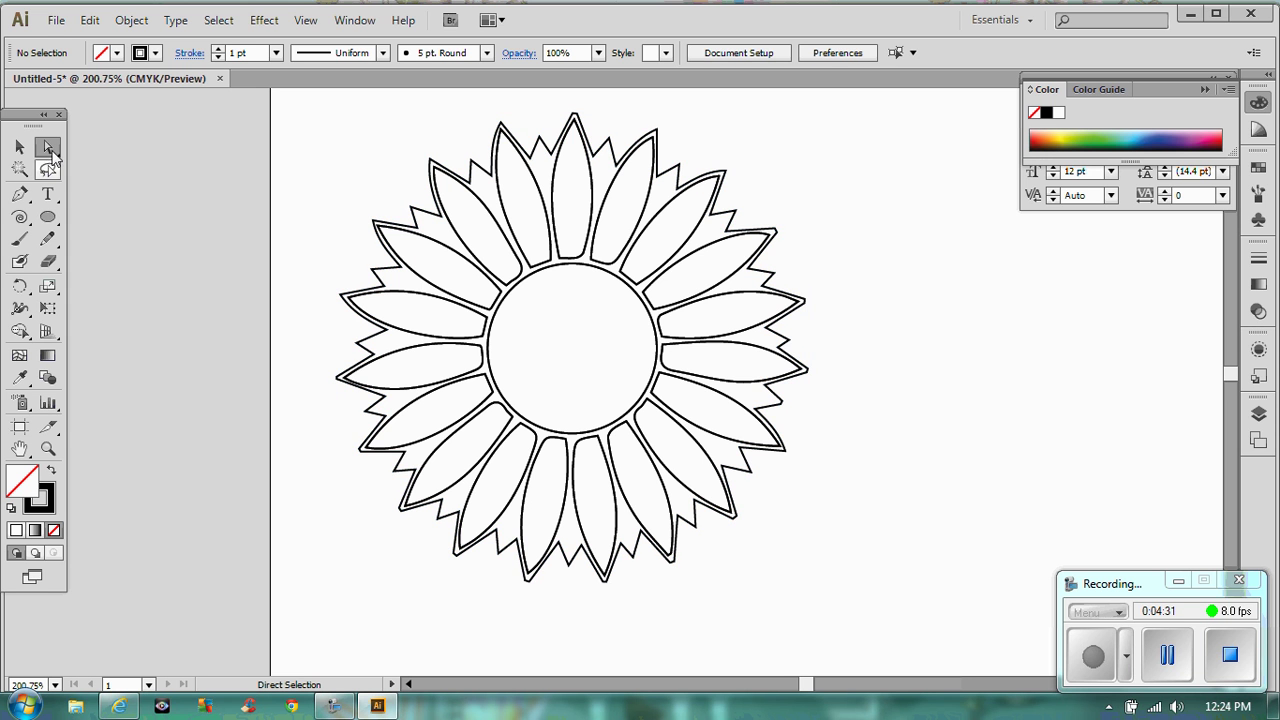
pyautogui.hotkey('ctrl', '0')
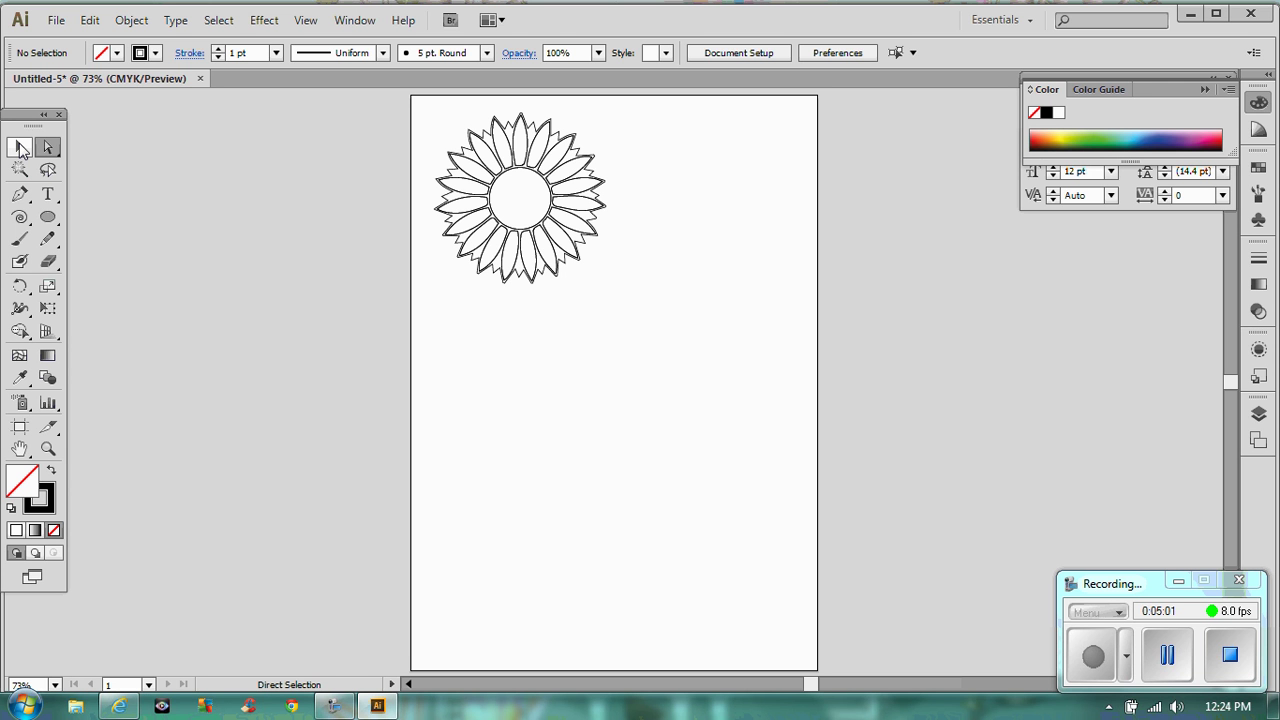
# Bring the Google Images sunflower results in the browser back to the front.
pyautogui.moveTo(378, 710)
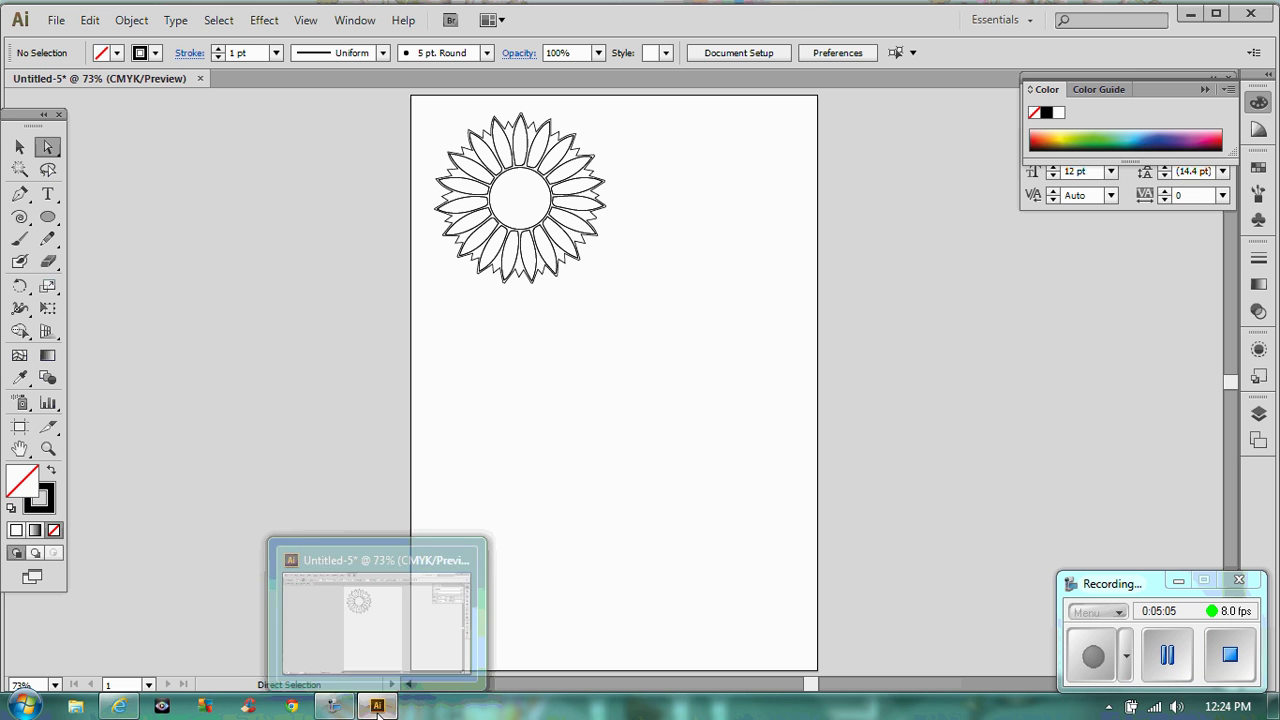
pyautogui.moveTo(122, 709)
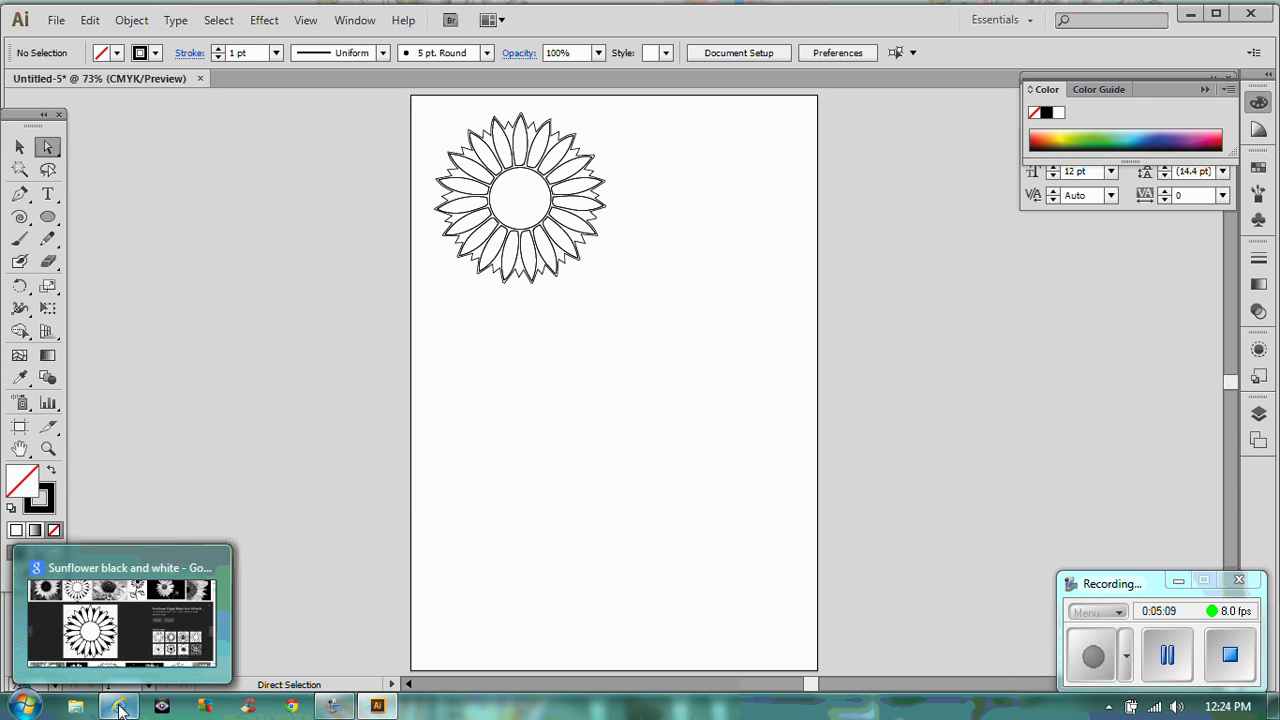
pyautogui.click(119, 709)
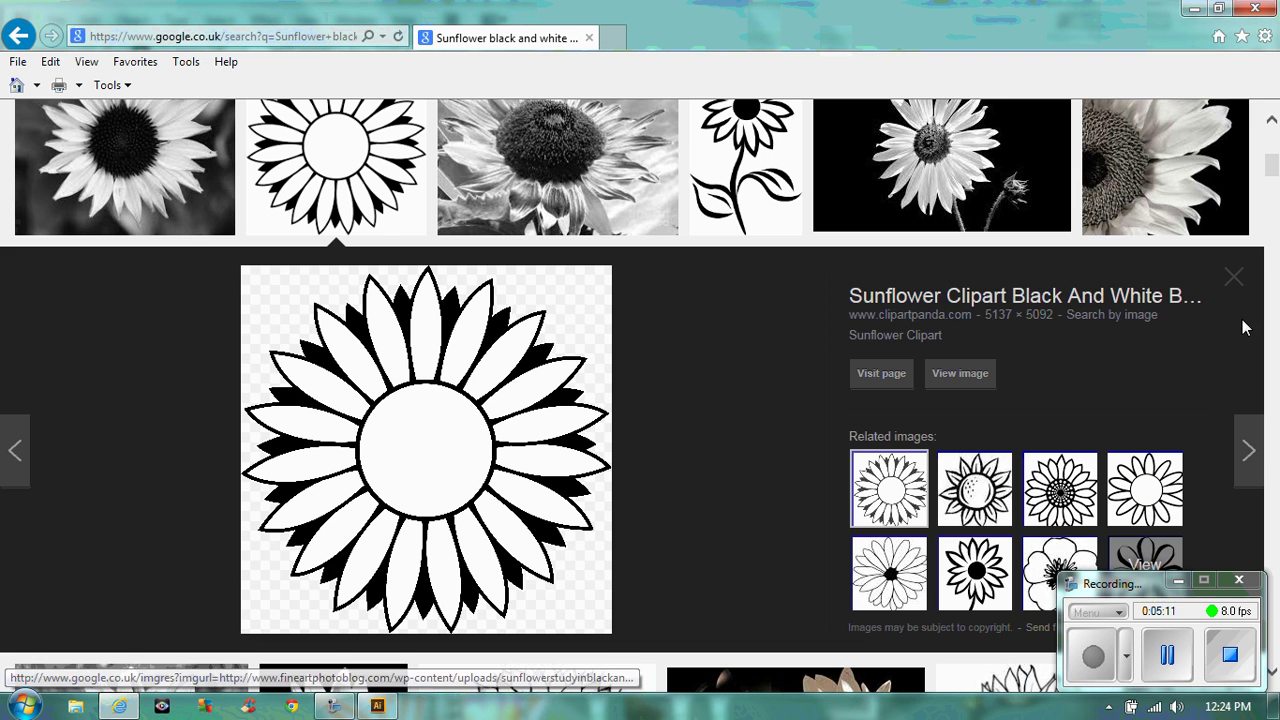
pyautogui.scroll(1, 1272, 170)
pyautogui.moveTo(1272, 170); pyautogui.dragTo(1272, 140)
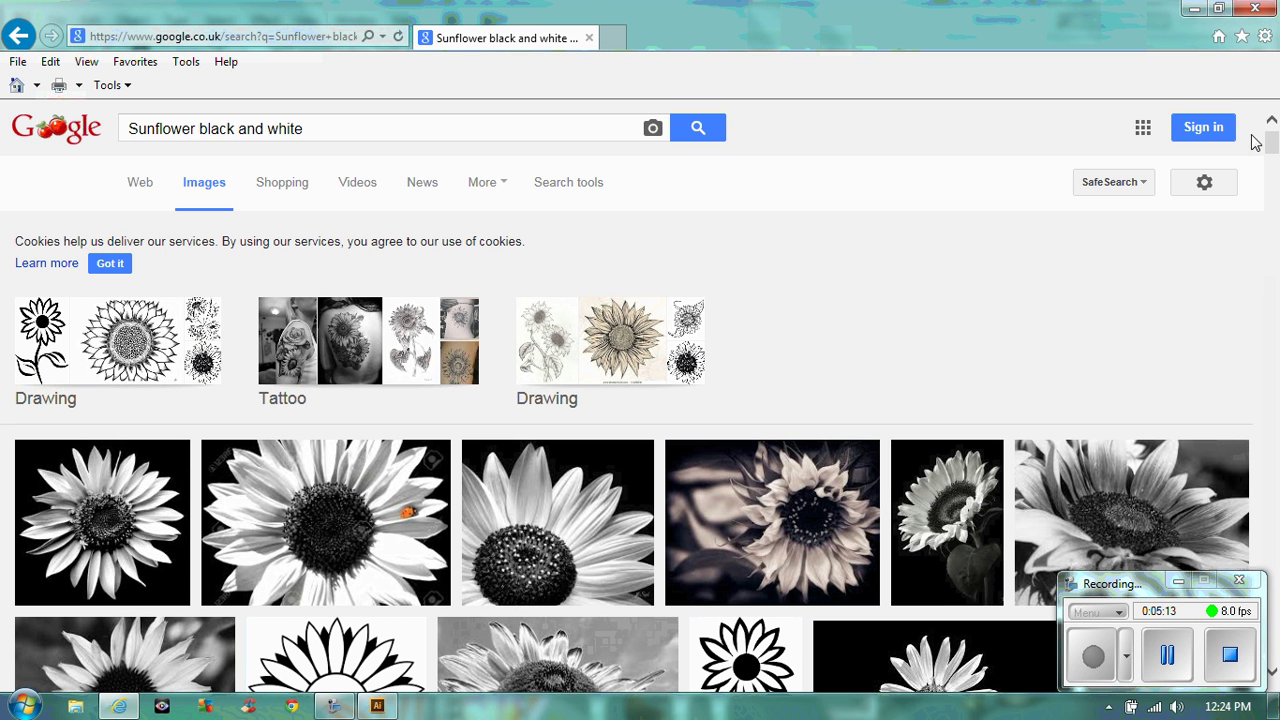
# Search images for plain 'Sunflower' and preview the Sunflower Macro #6991817 photo.
pyautogui.moveTo(355, 126); pyautogui.dragTo(218, 126)
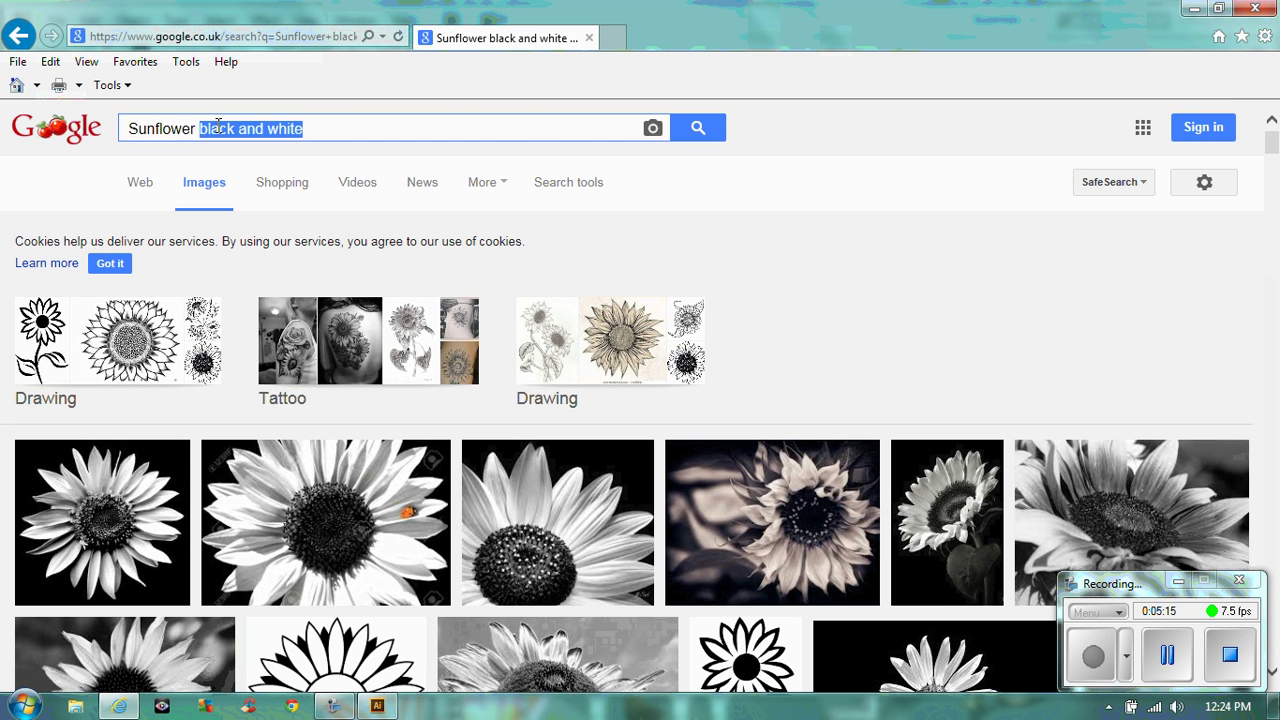
pyautogui.press('BackSpace')
pyautogui.press('BackSpace')
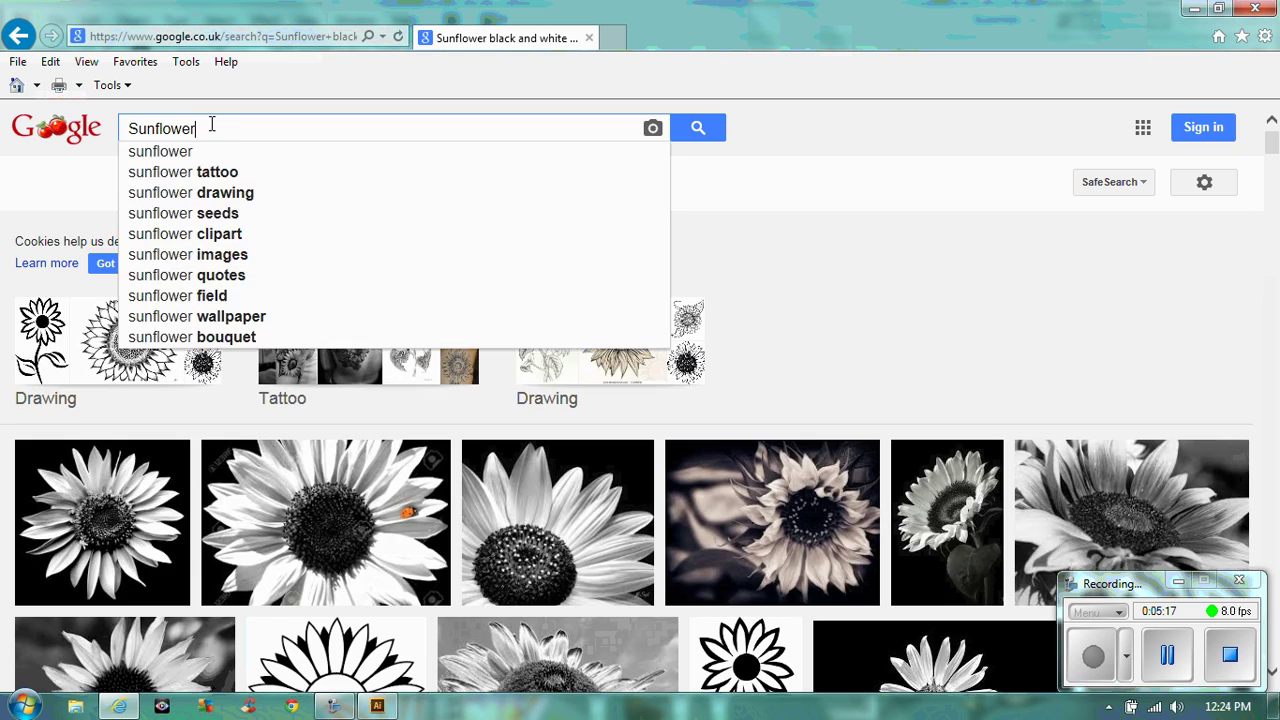
pyautogui.press('Return')
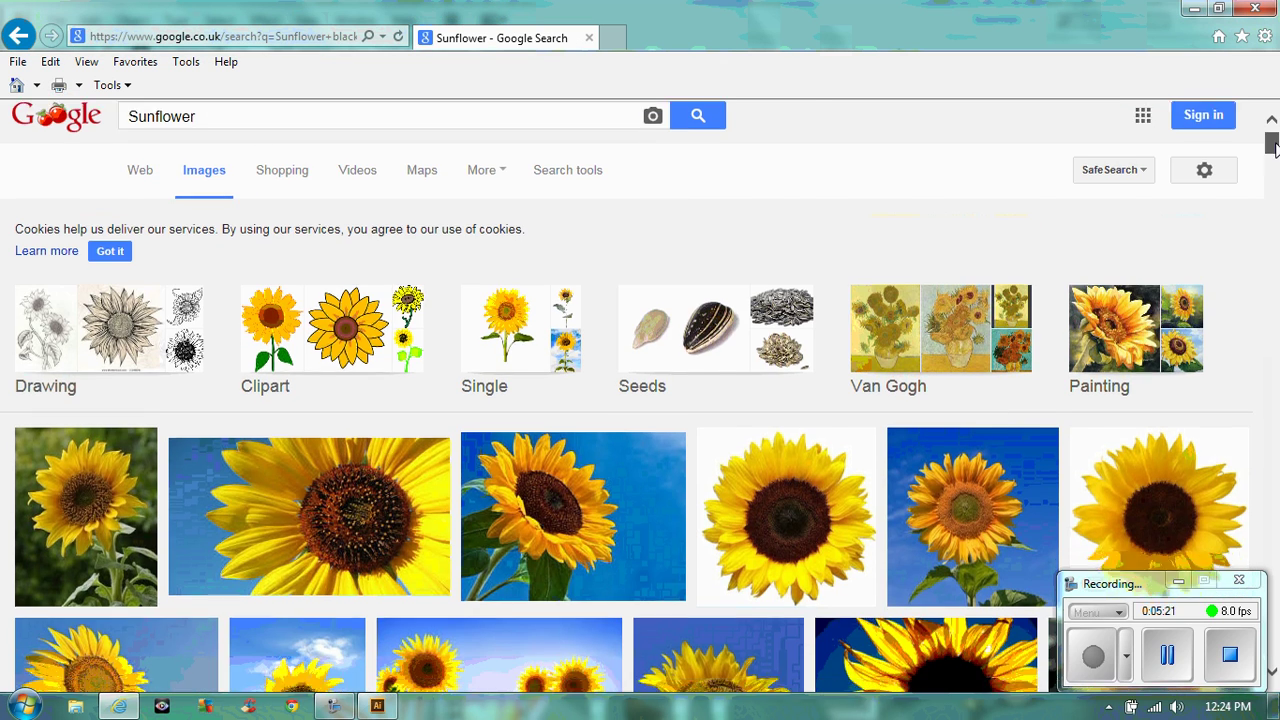
pyautogui.moveTo(1271, 146); pyautogui.dragTo(1271, 150)
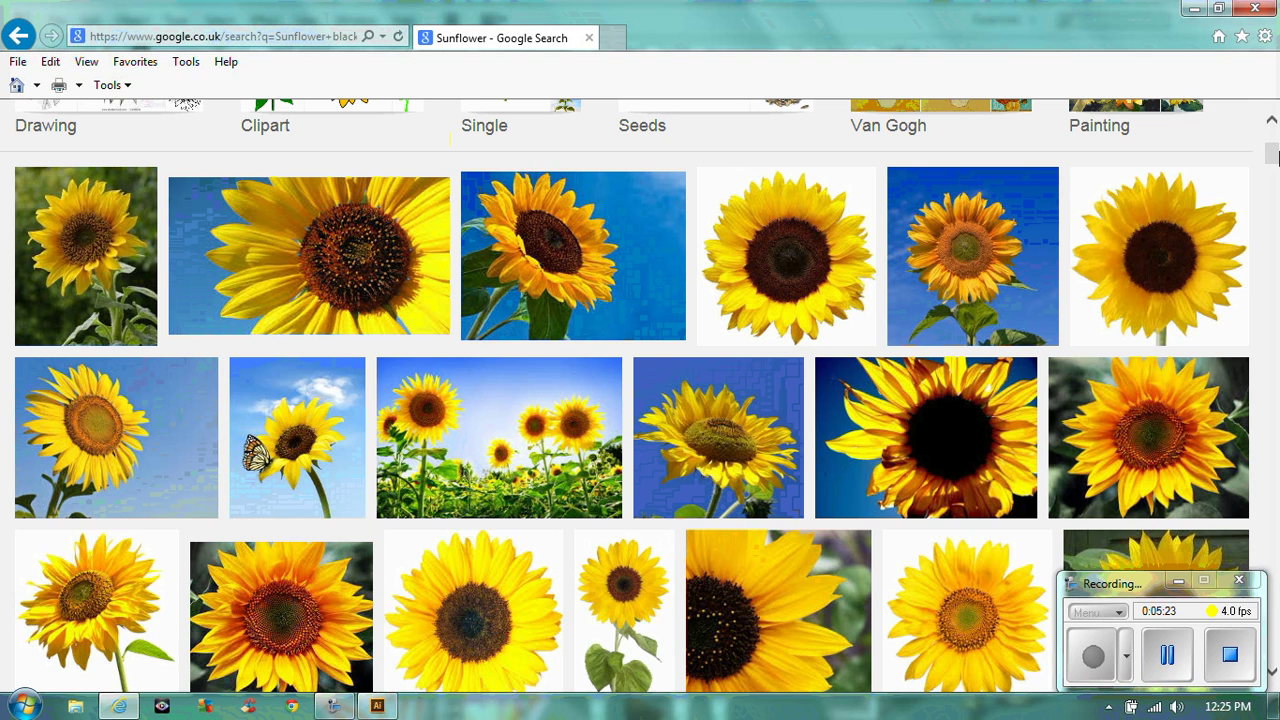
pyautogui.click(300, 266)
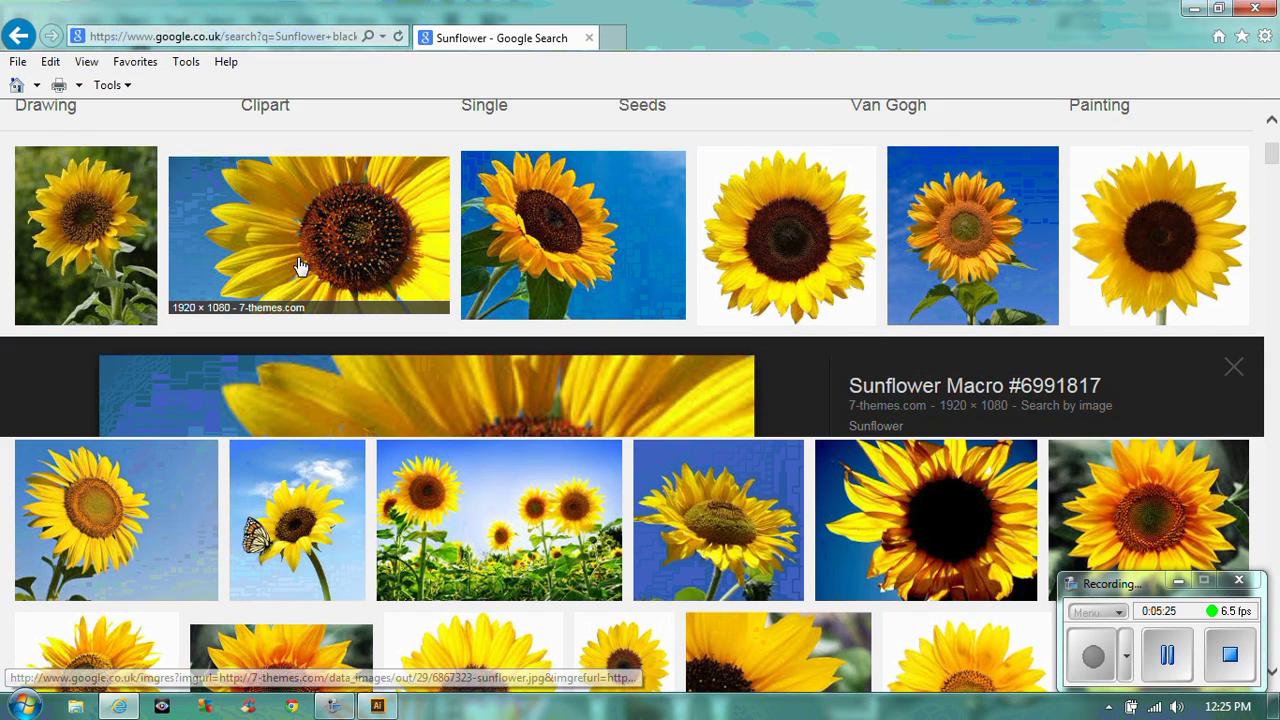
# Save the previewed Sunflower Macro photo into Pictures as the JPEG 'sunflower colour'.
pyautogui.rightClick(503, 442)
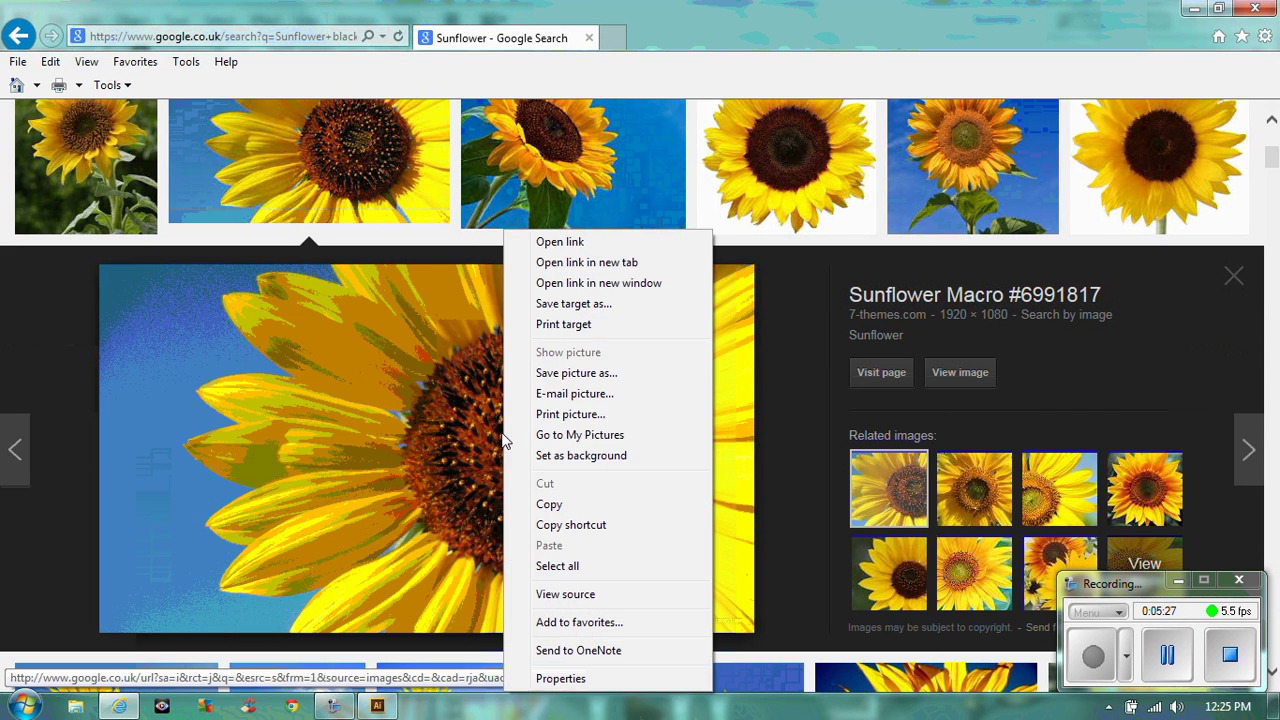
pyautogui.click(574, 373)
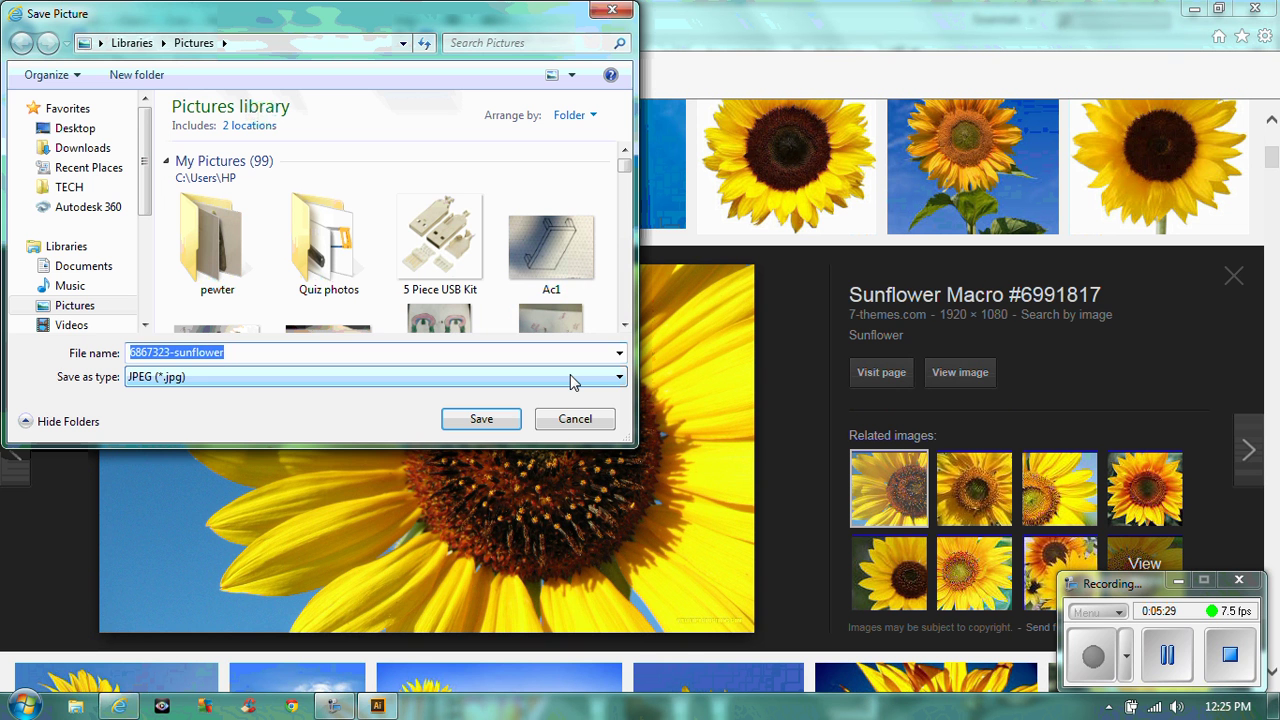
pyautogui.press('BackSpace')
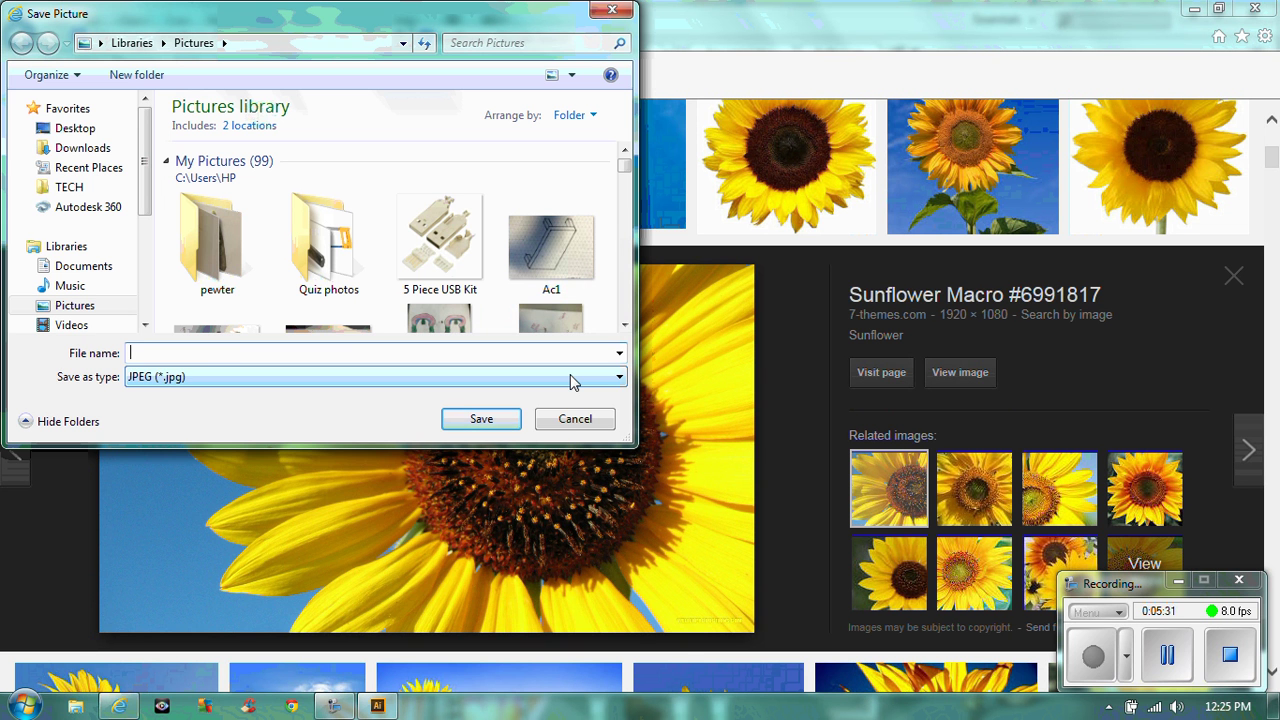
pyautogui.write('colou')
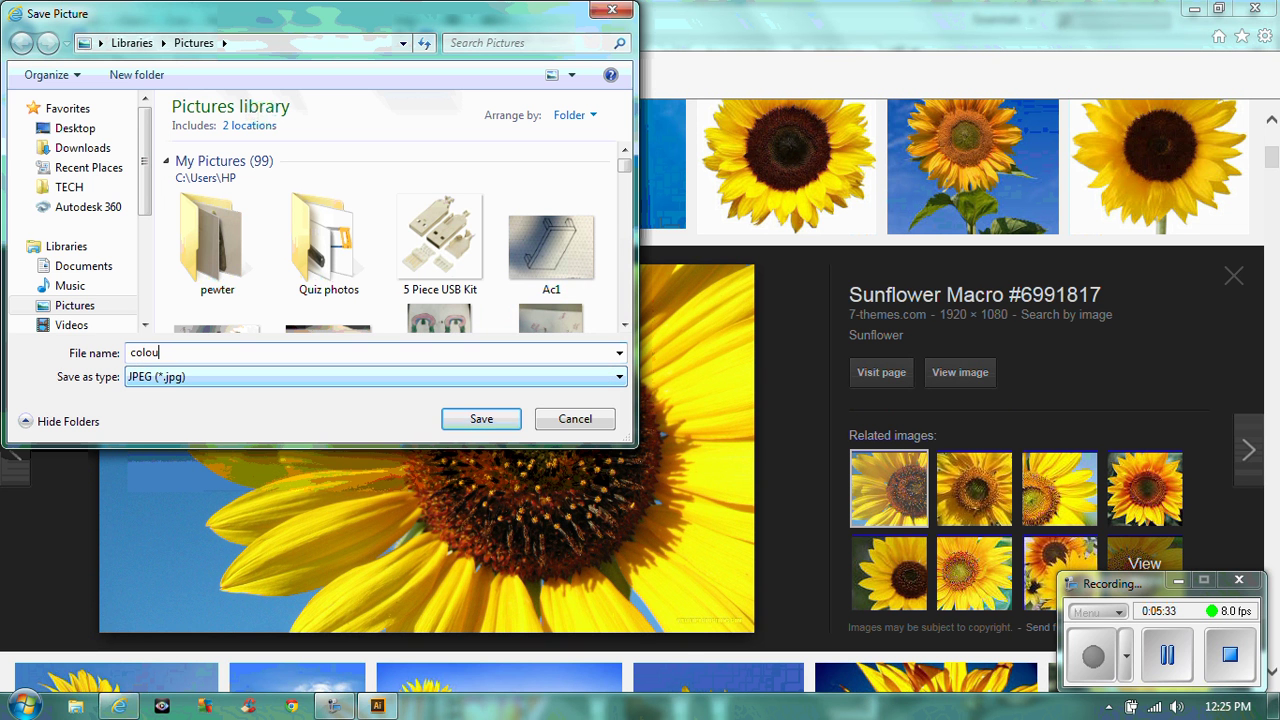
pyautogui.write('r')
pyautogui.press('BackSpace')
pyautogui.press('BackSpace')
pyautogui.press('BackSpace')
pyautogui.press('BackSpace')
pyautogui.press('BackSpace')
pyautogui.press('BackSpace')
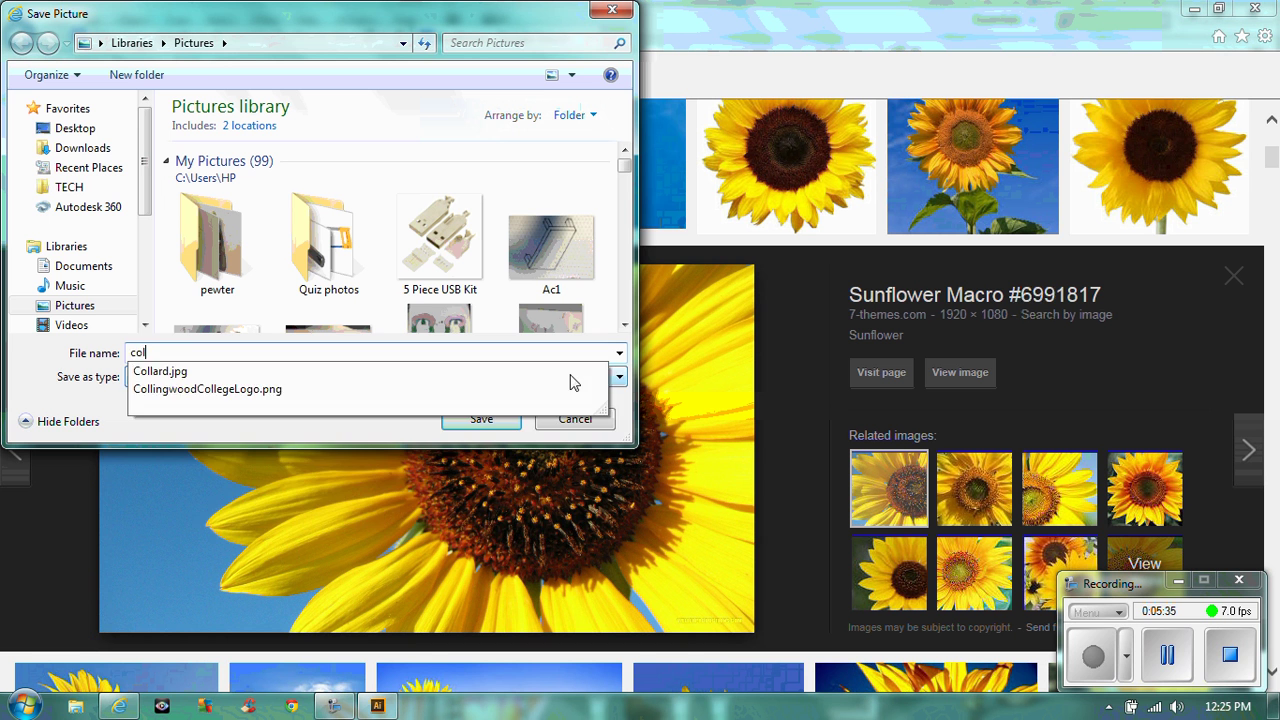
pyautogui.write('sunf')
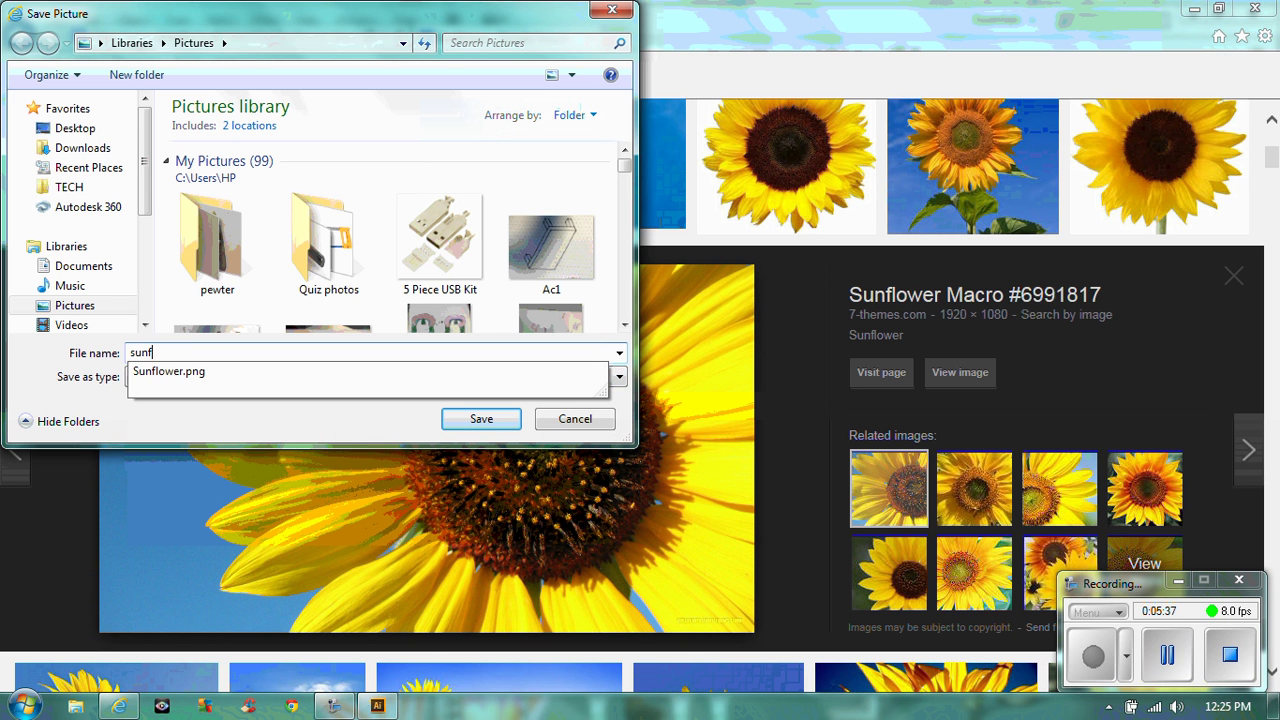
pyautogui.write('lower col')
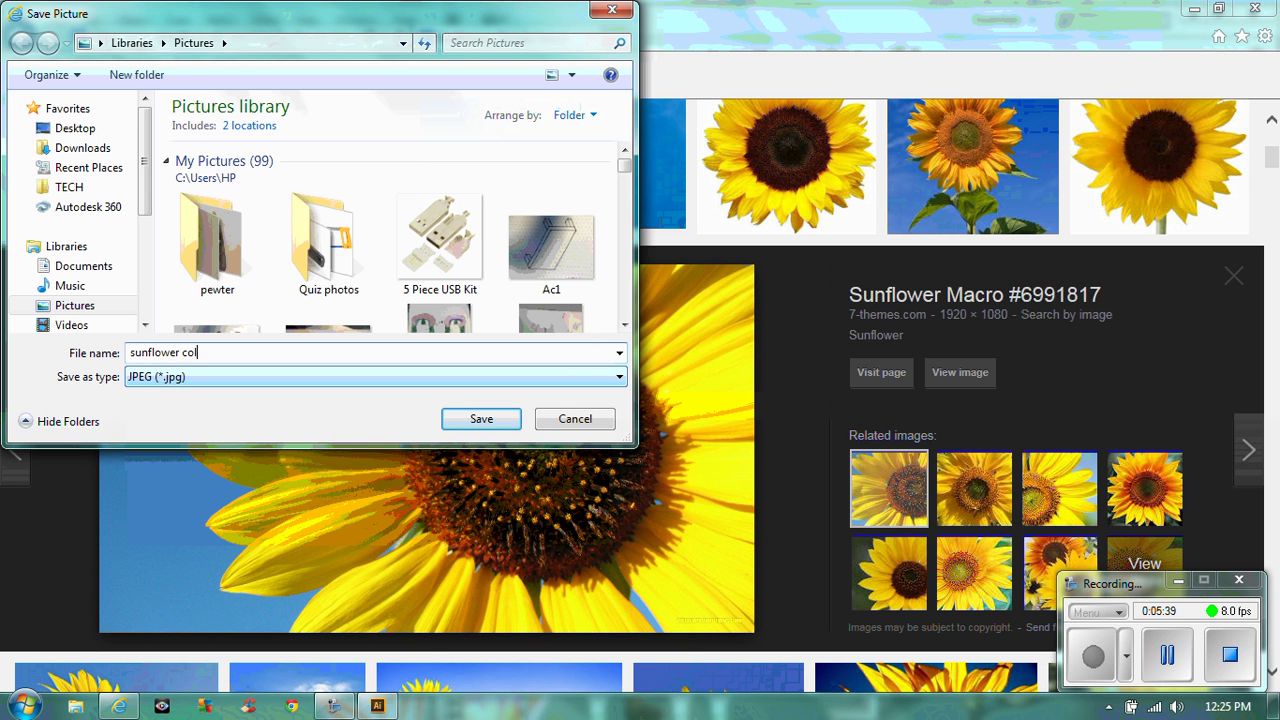
pyautogui.write('our')
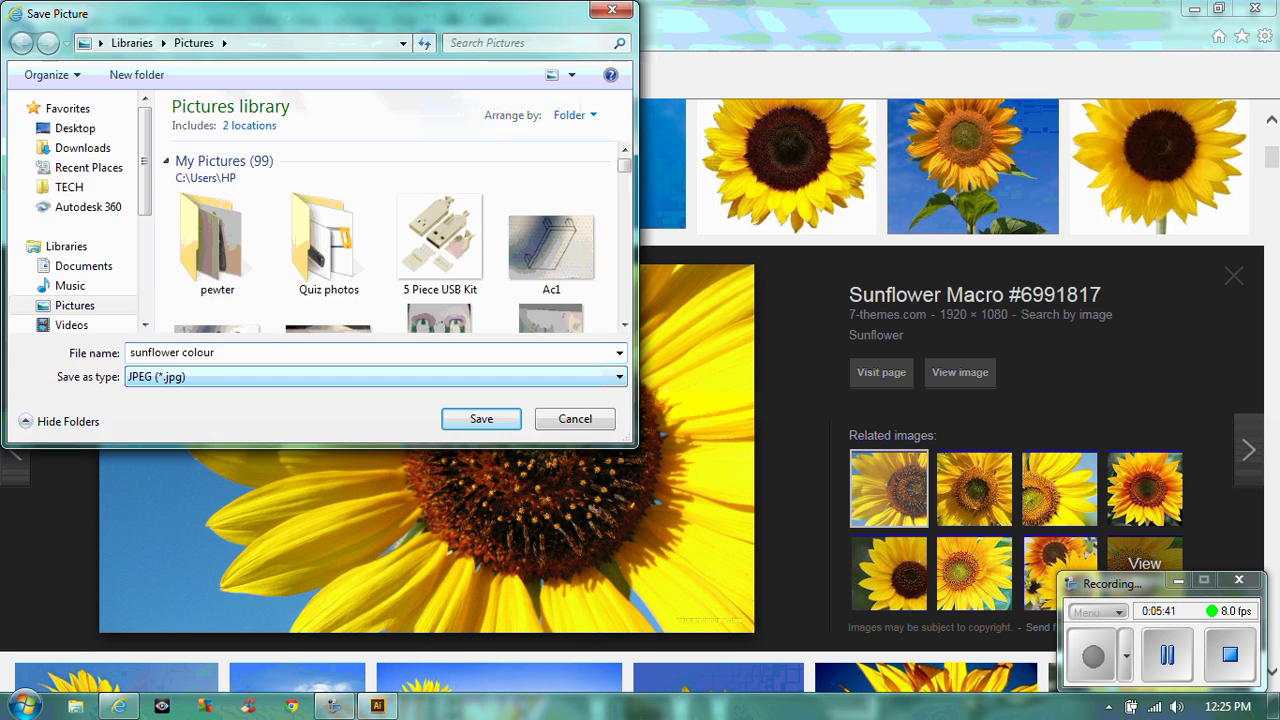
pyautogui.press('Return')
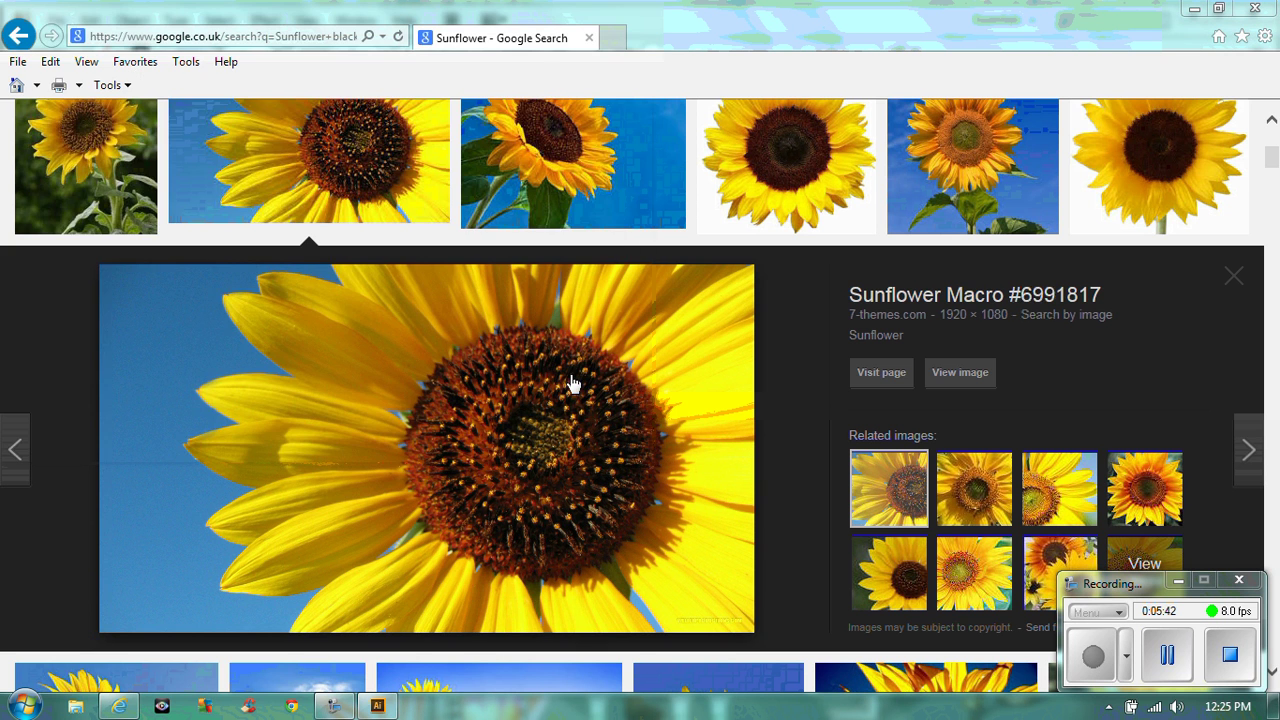
# Minimize the browser and place sunflower colour.jpg onto the Illustrator page.
pyautogui.click(1193, 8)
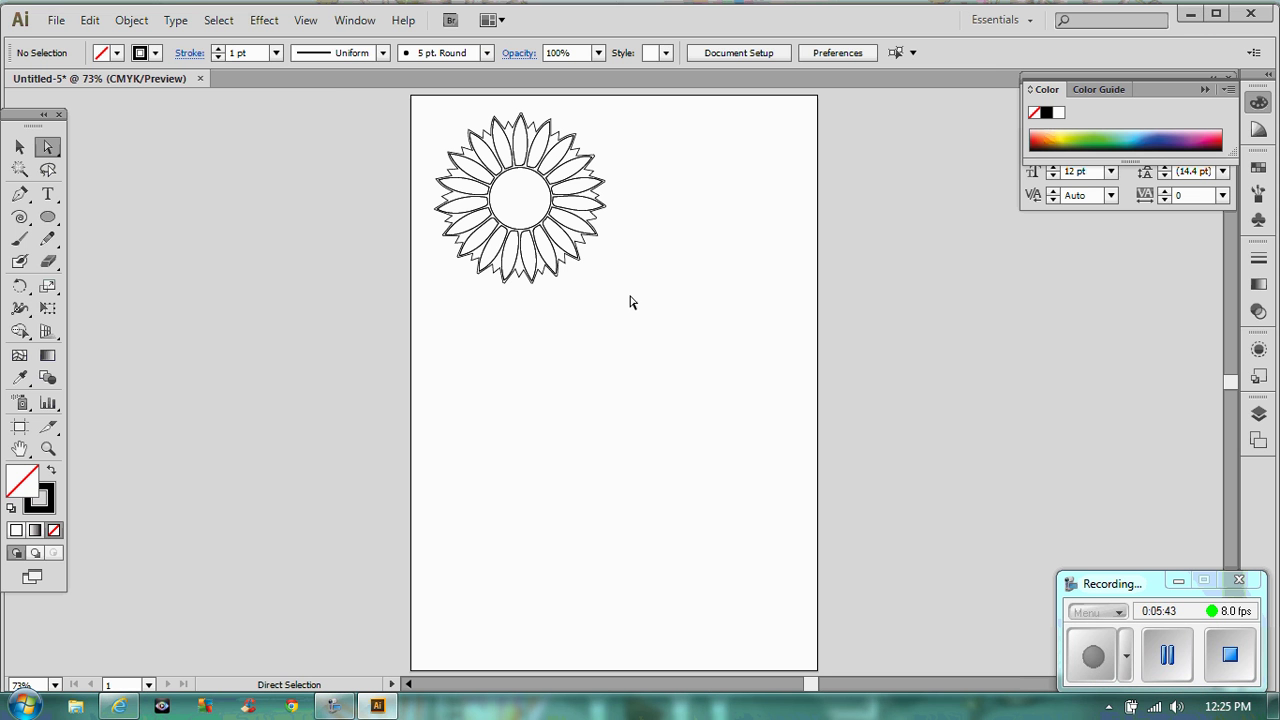
pyautogui.click(56, 20)
pyautogui.click(117, 324)
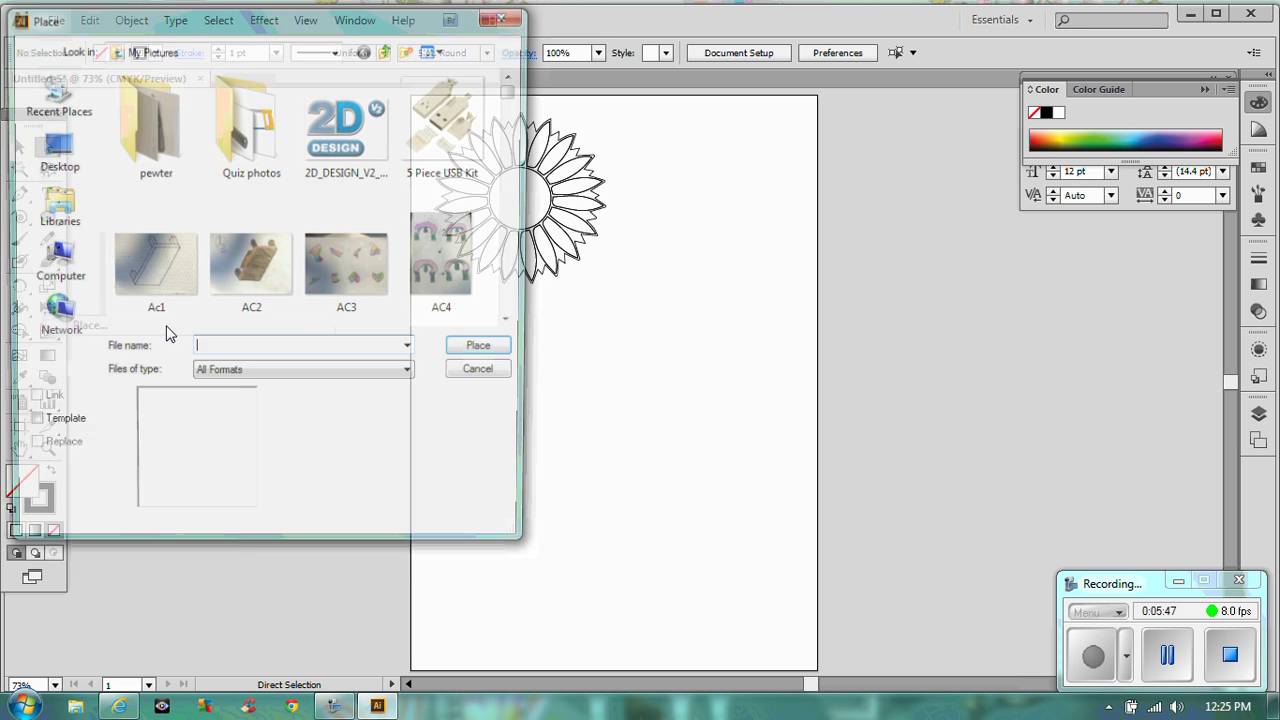
pyautogui.write('su')
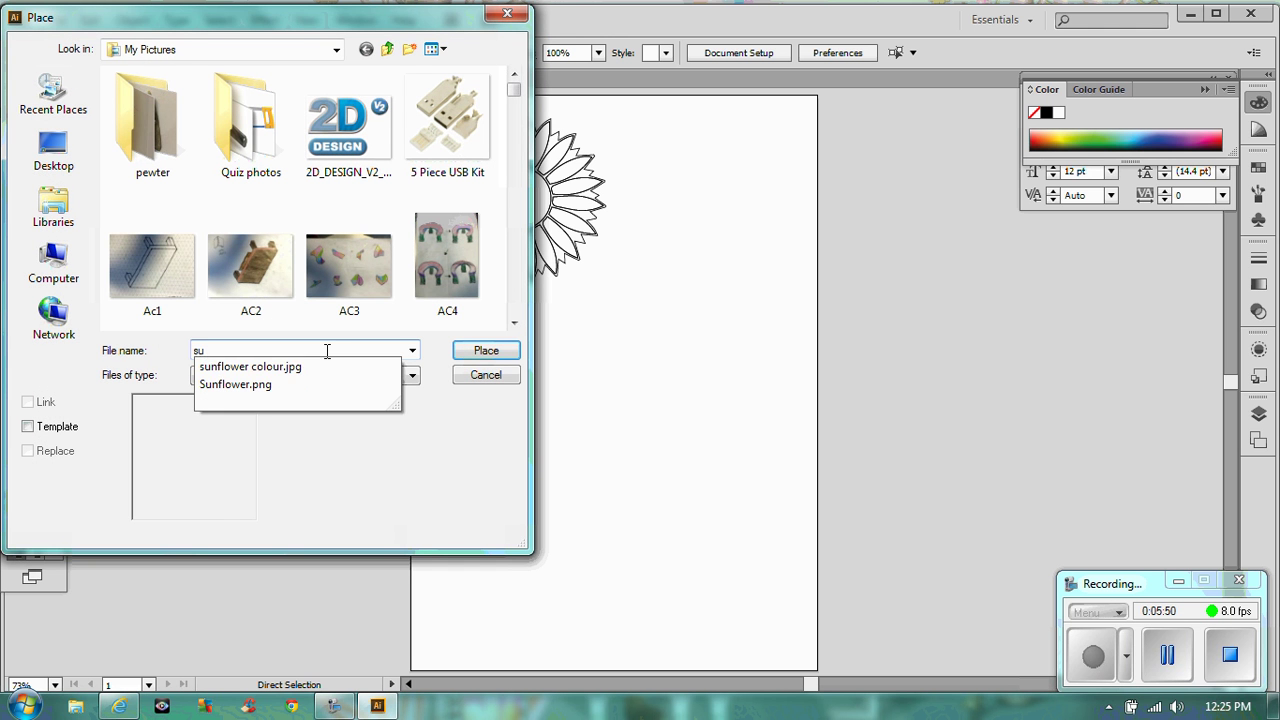
pyautogui.press('Down')
pyautogui.press('Return')
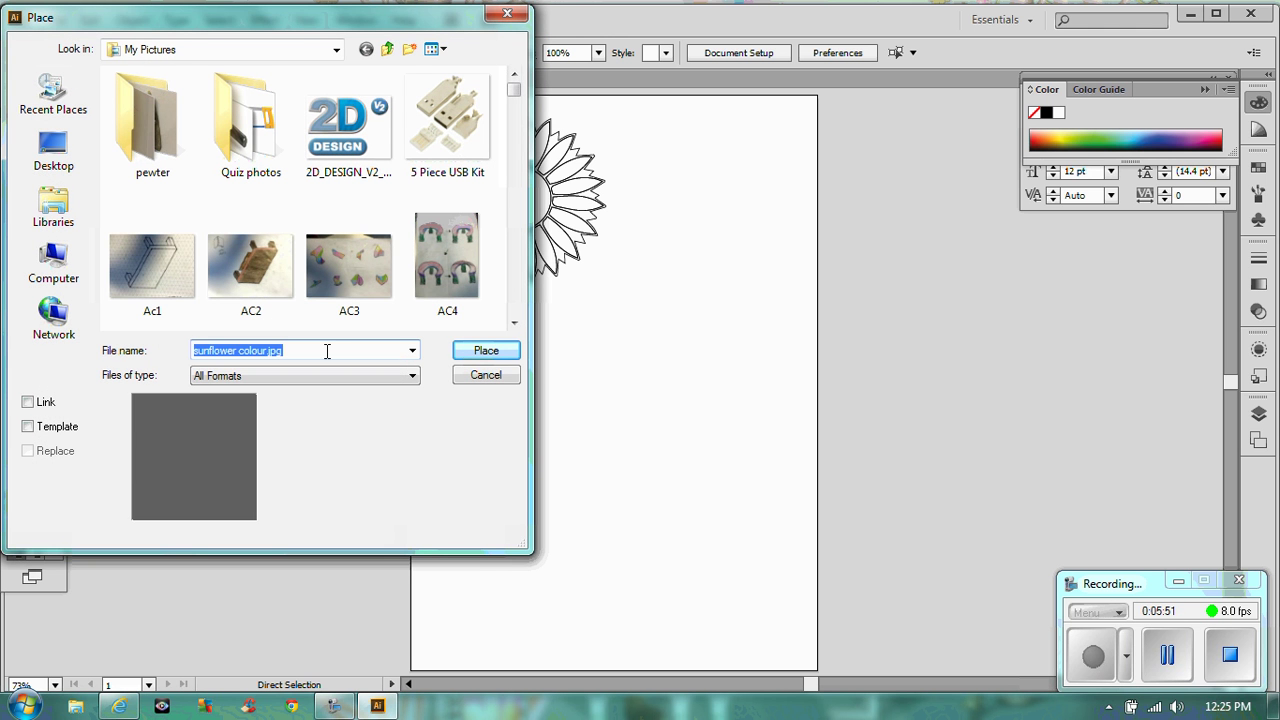
pyautogui.click(486, 350)
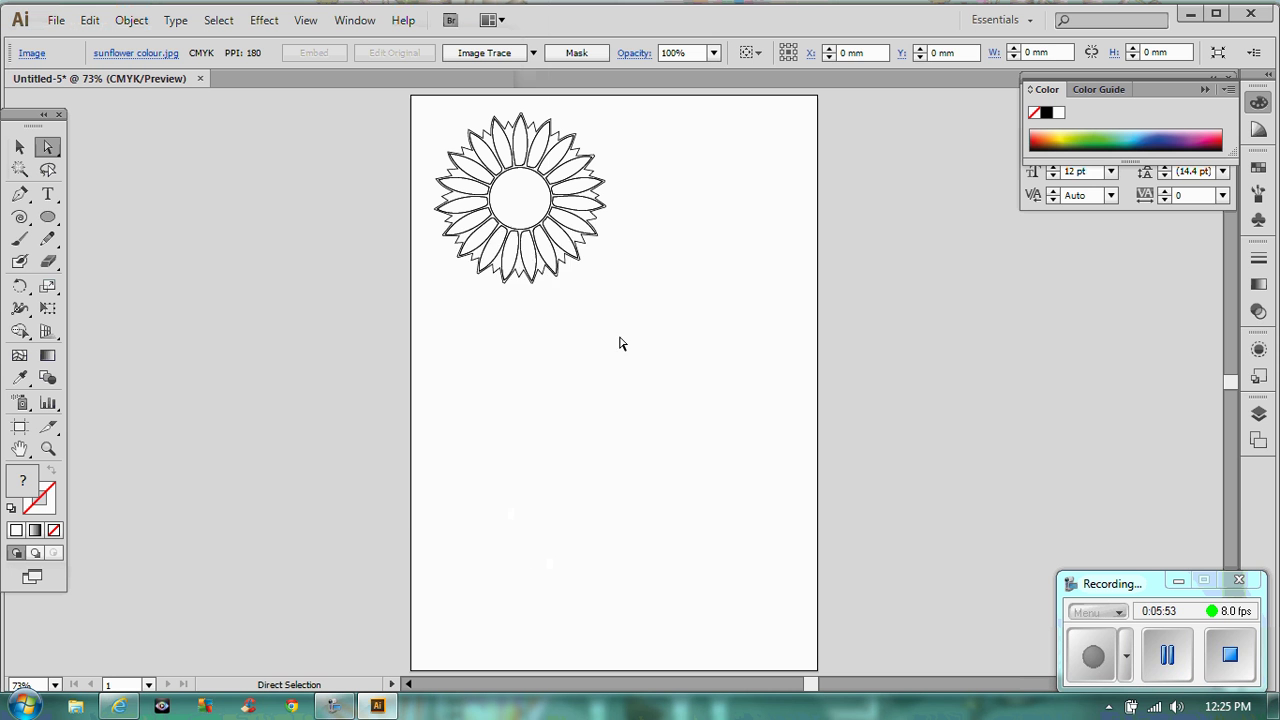
# Shrink the photo to about 106 × 60 mm and move it beside the outline sunflower.
pyautogui.moveTo(643, 345); pyautogui.dragTo(848, 414)
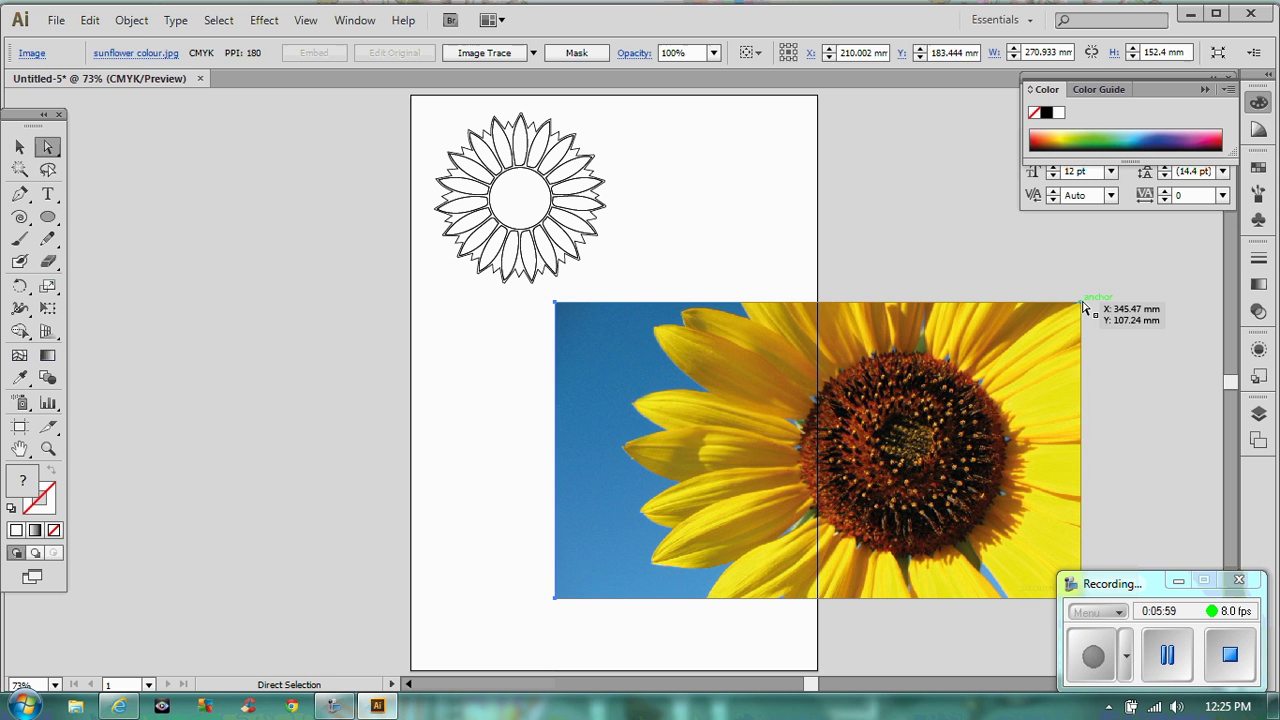
pyautogui.hotkey('ctrl', 'shift', 'a')
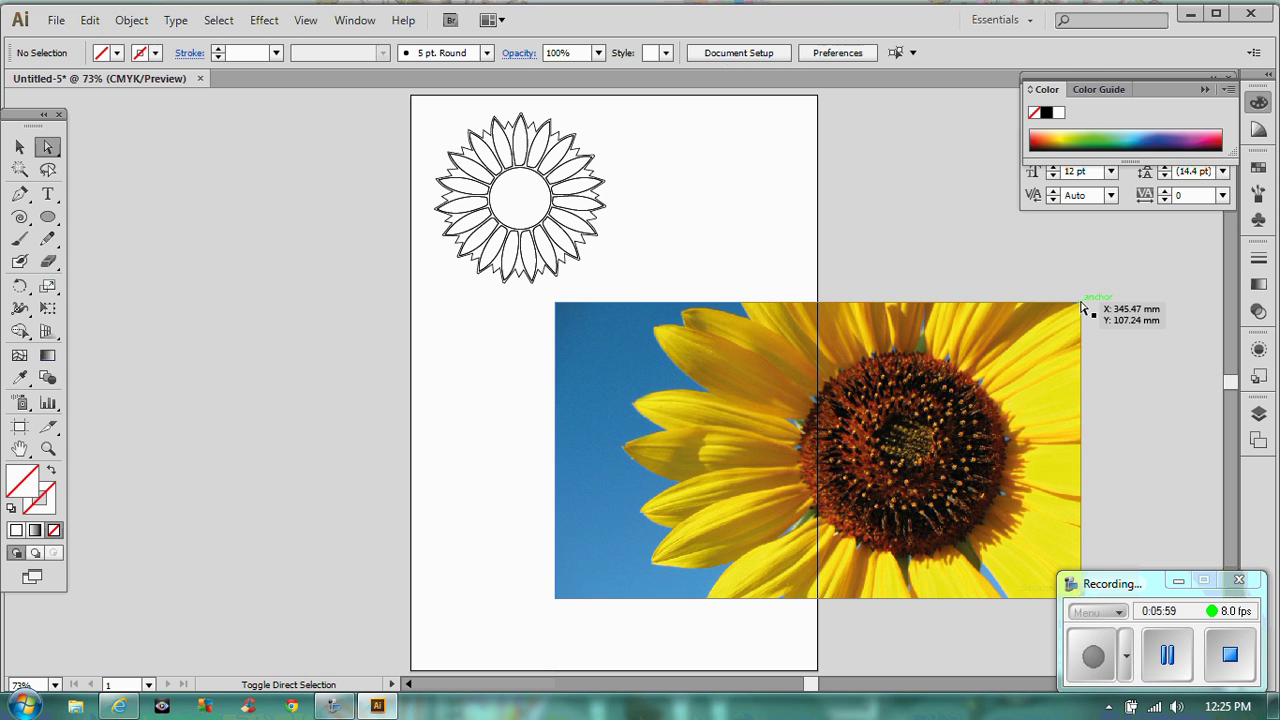
pyautogui.click(19, 147)
pyautogui.click(1055, 353)
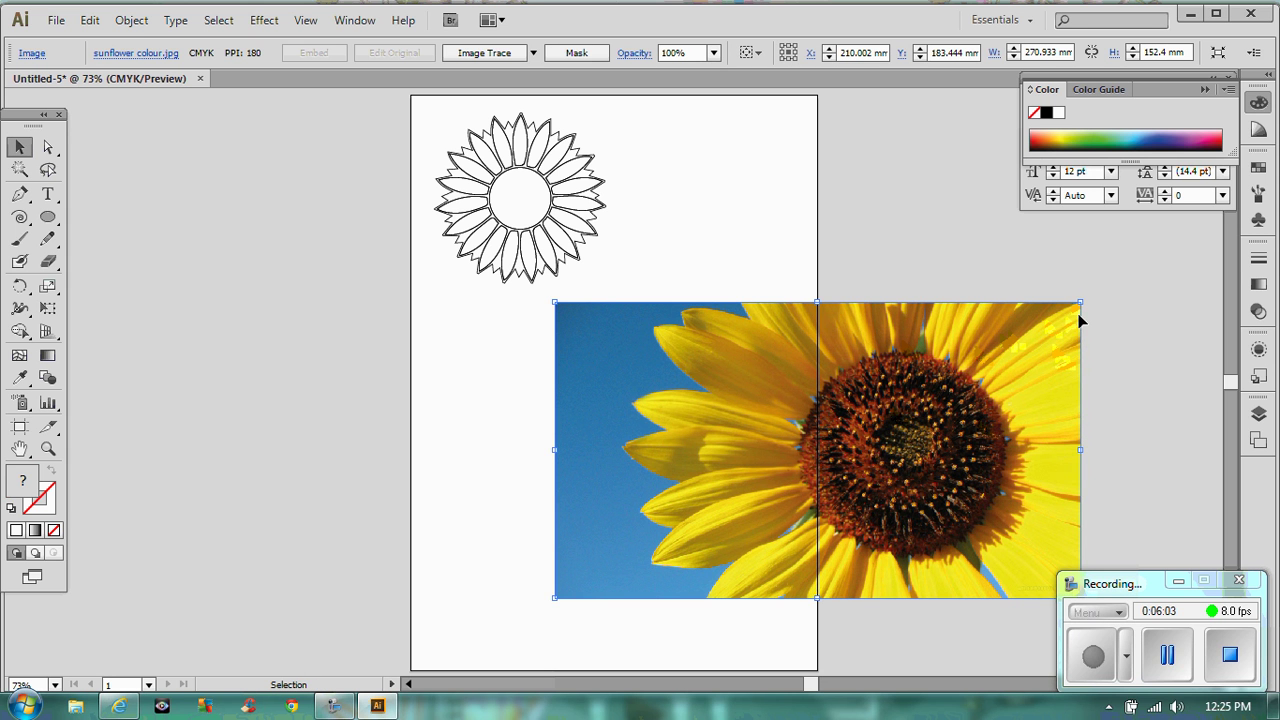
pyautogui.moveTo(1080, 302); pyautogui.dragTo(760, 457)
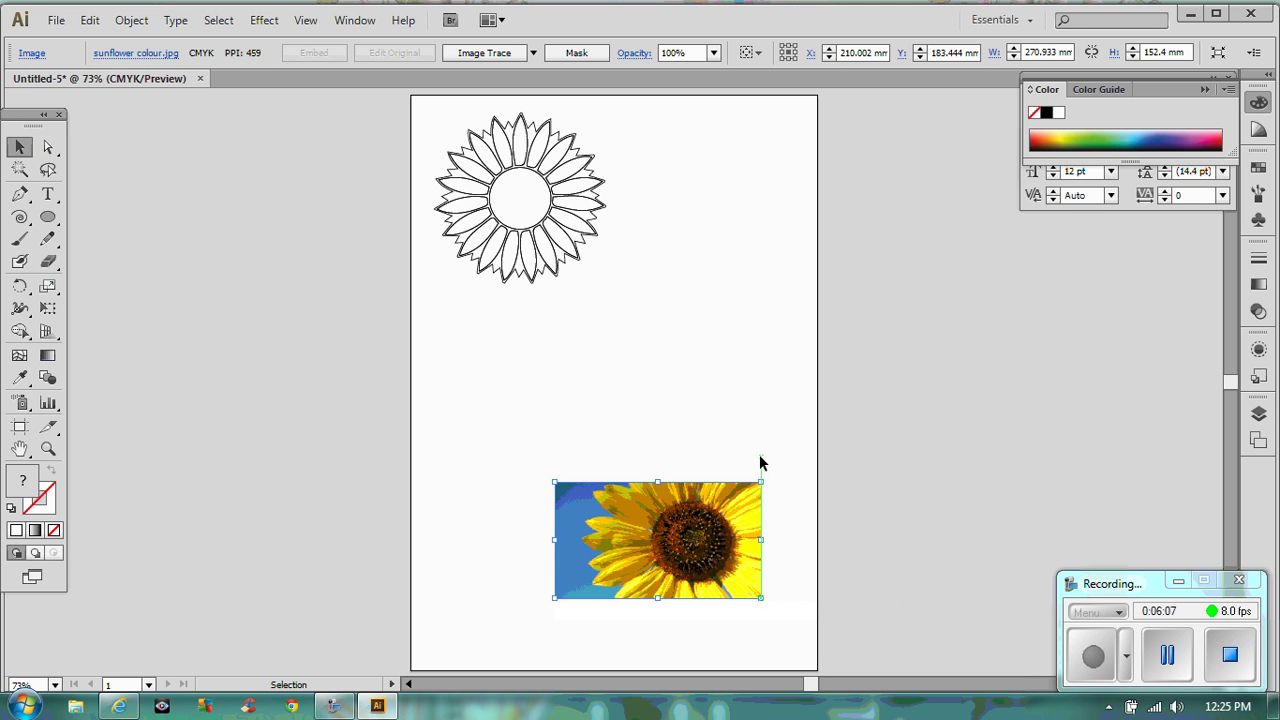
pyautogui.moveTo(679, 595); pyautogui.dragTo(731, 362)
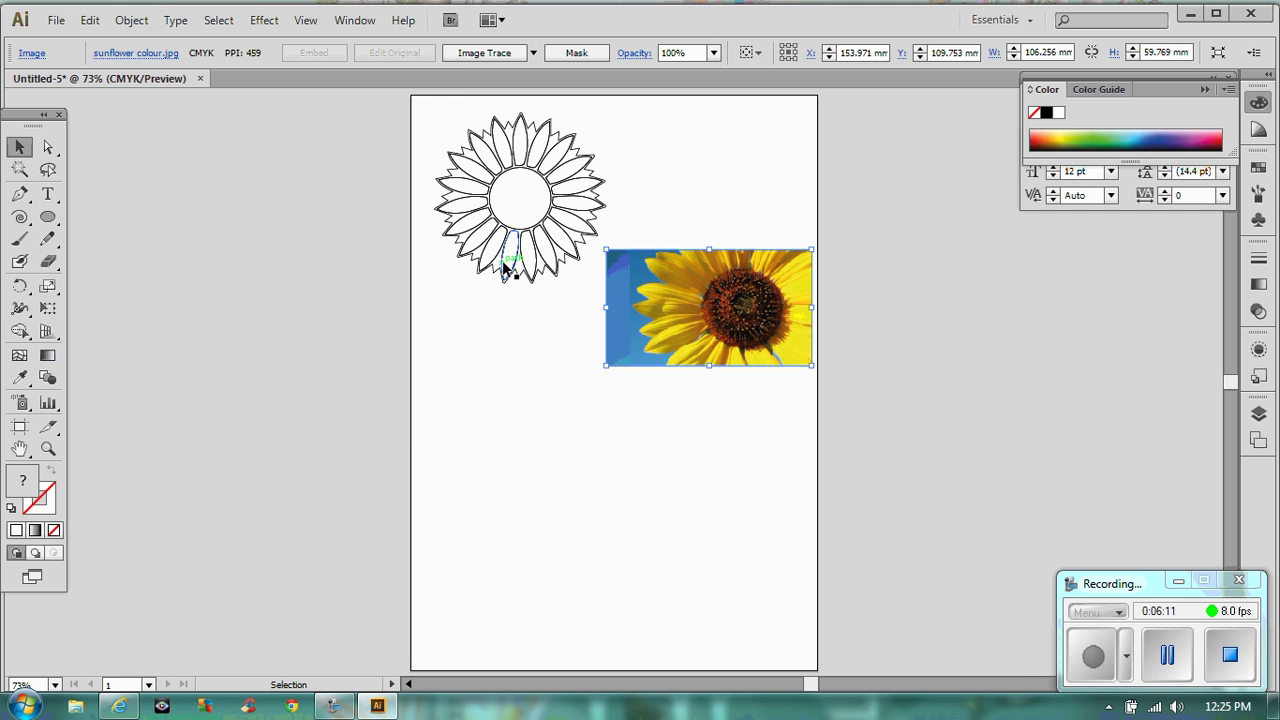
# Apply the Palette Knife artistic filter to the small sunflower photo instead of Neon Glow.
pyautogui.click(279, 24)
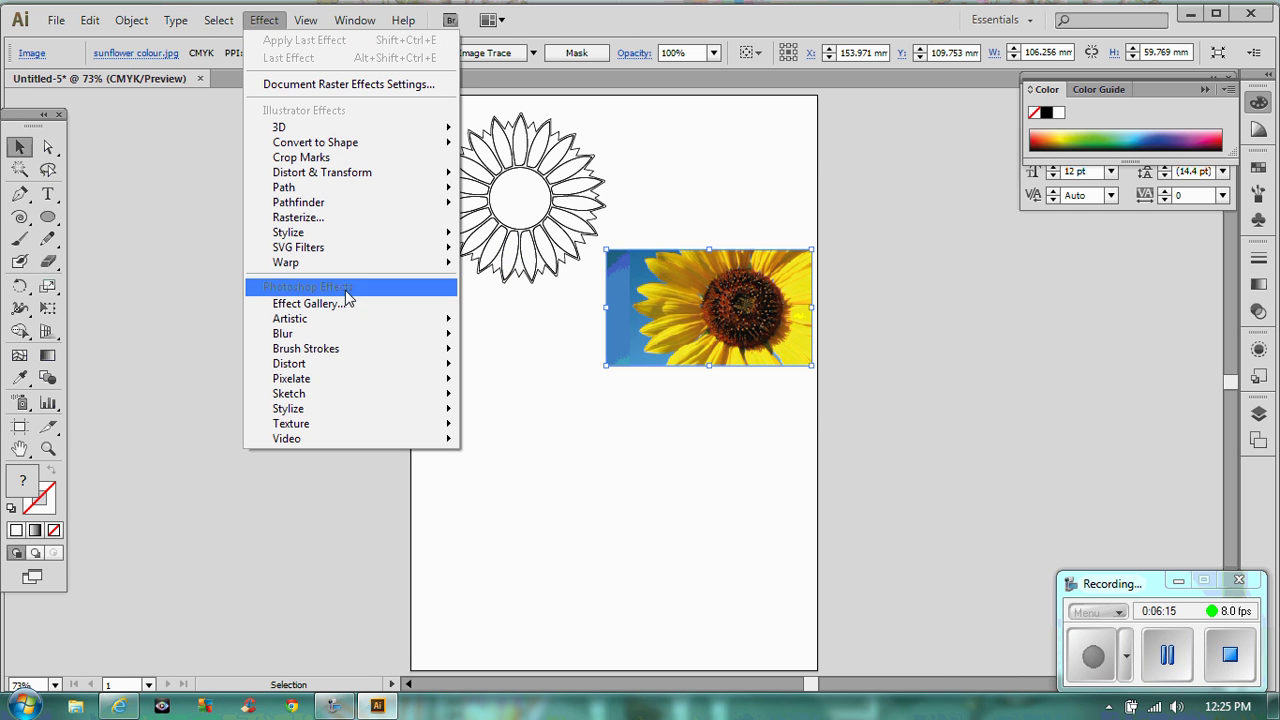
pyautogui.moveTo(352, 319)
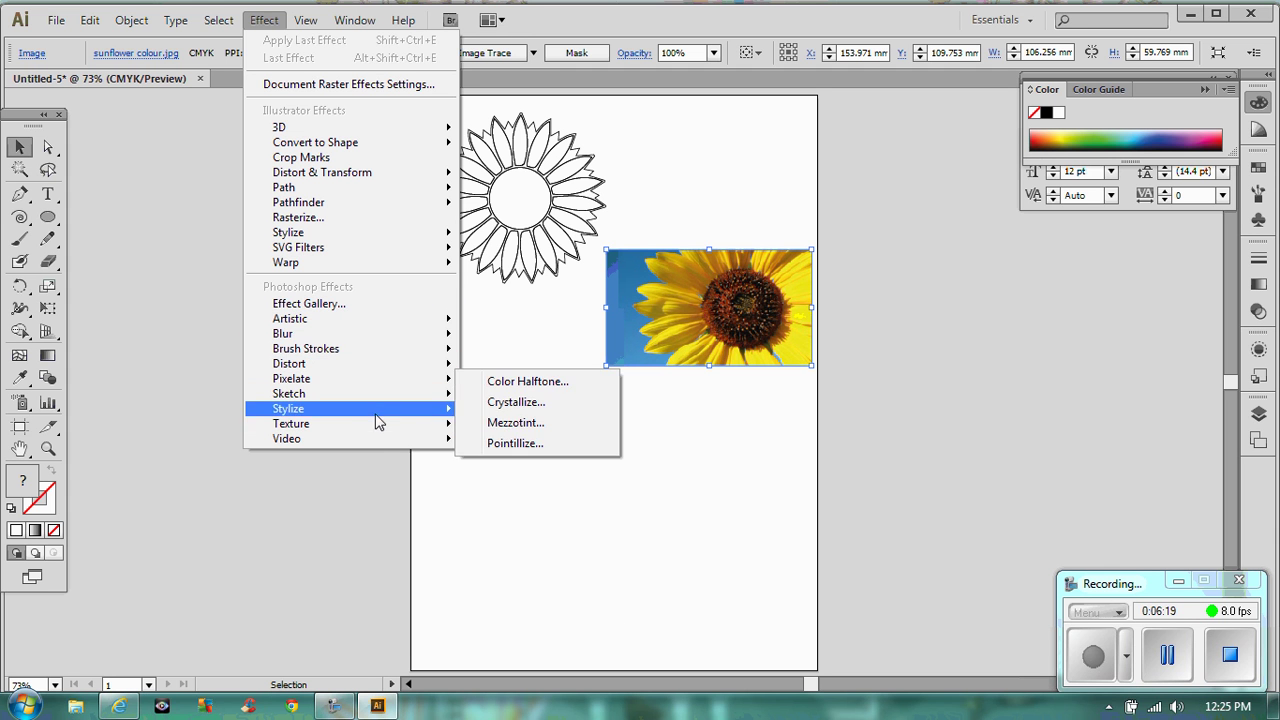
pyautogui.moveTo(414, 322)
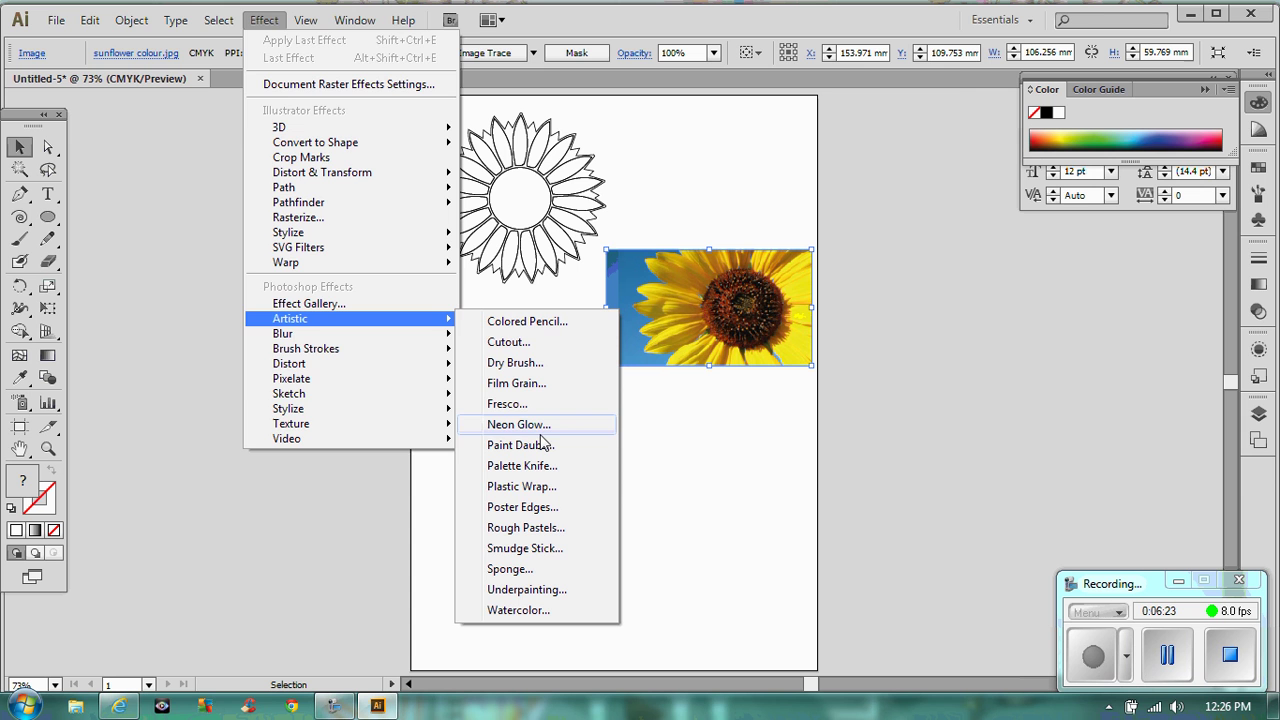
pyautogui.click(540, 430)
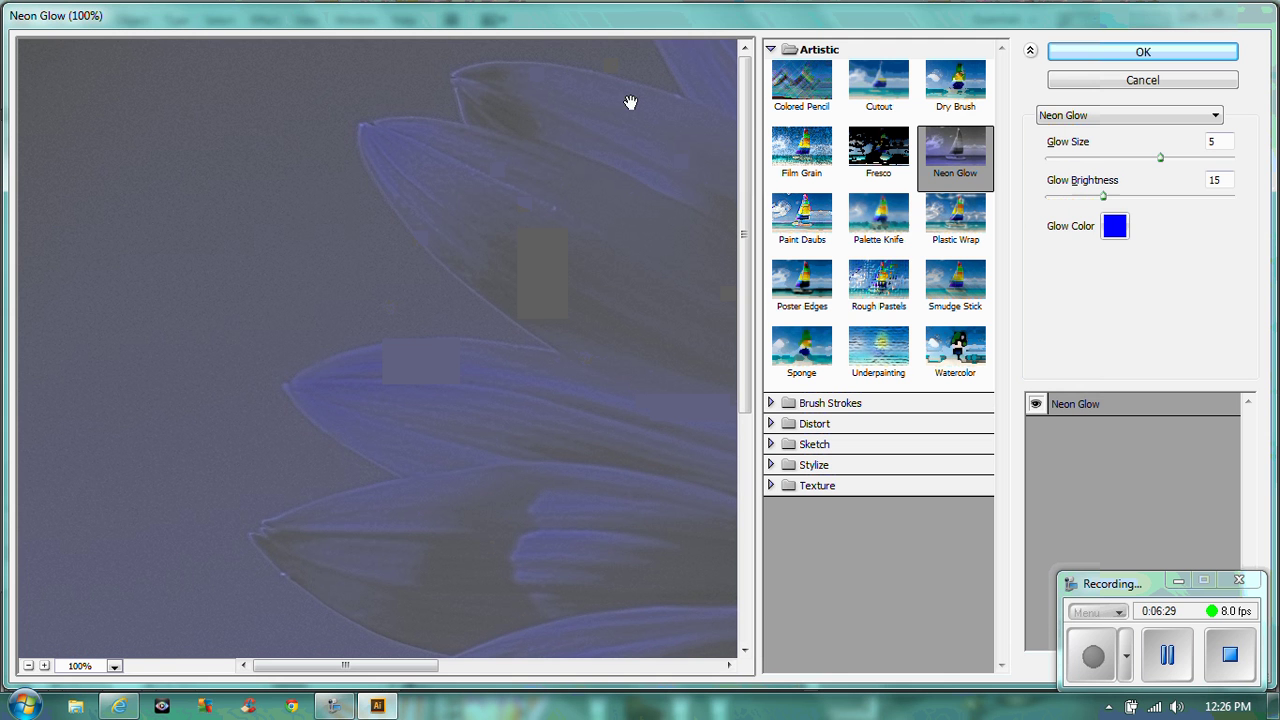
pyautogui.click(893, 232)
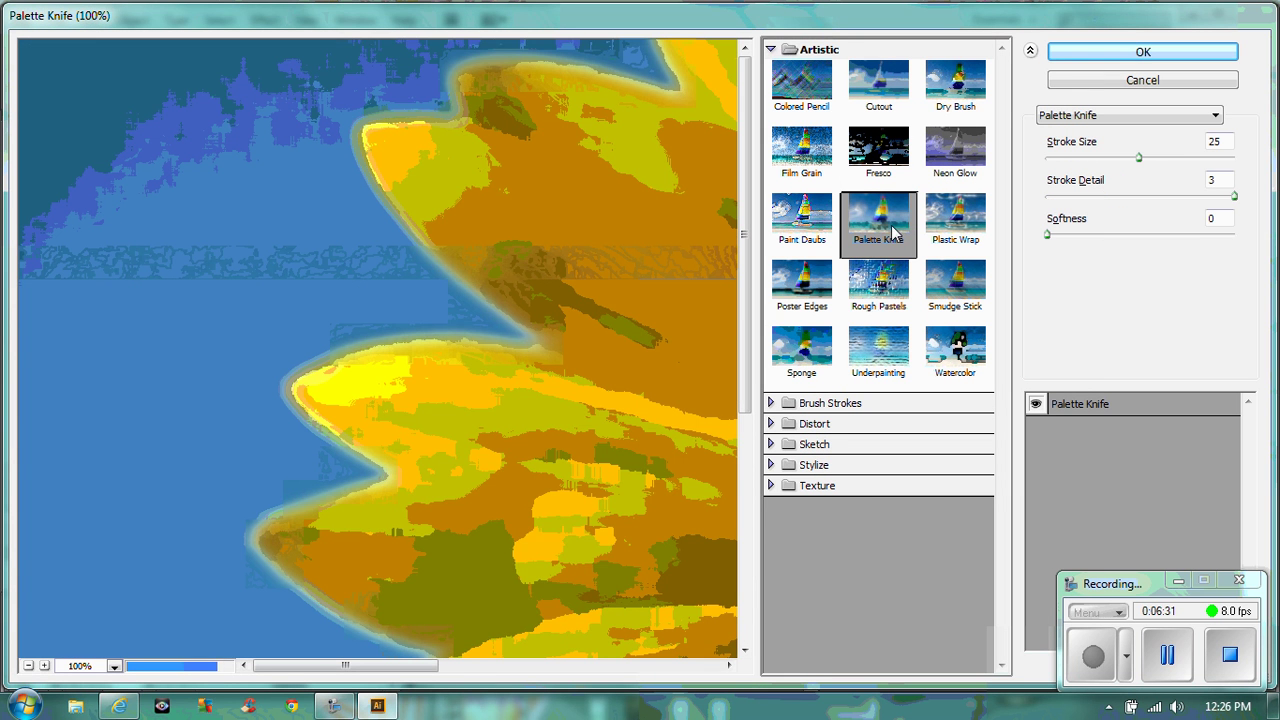
pyautogui.moveTo(744, 280); pyautogui.dragTo(758, 520)
pyautogui.moveTo(345, 667); pyautogui.dragTo(625, 640)
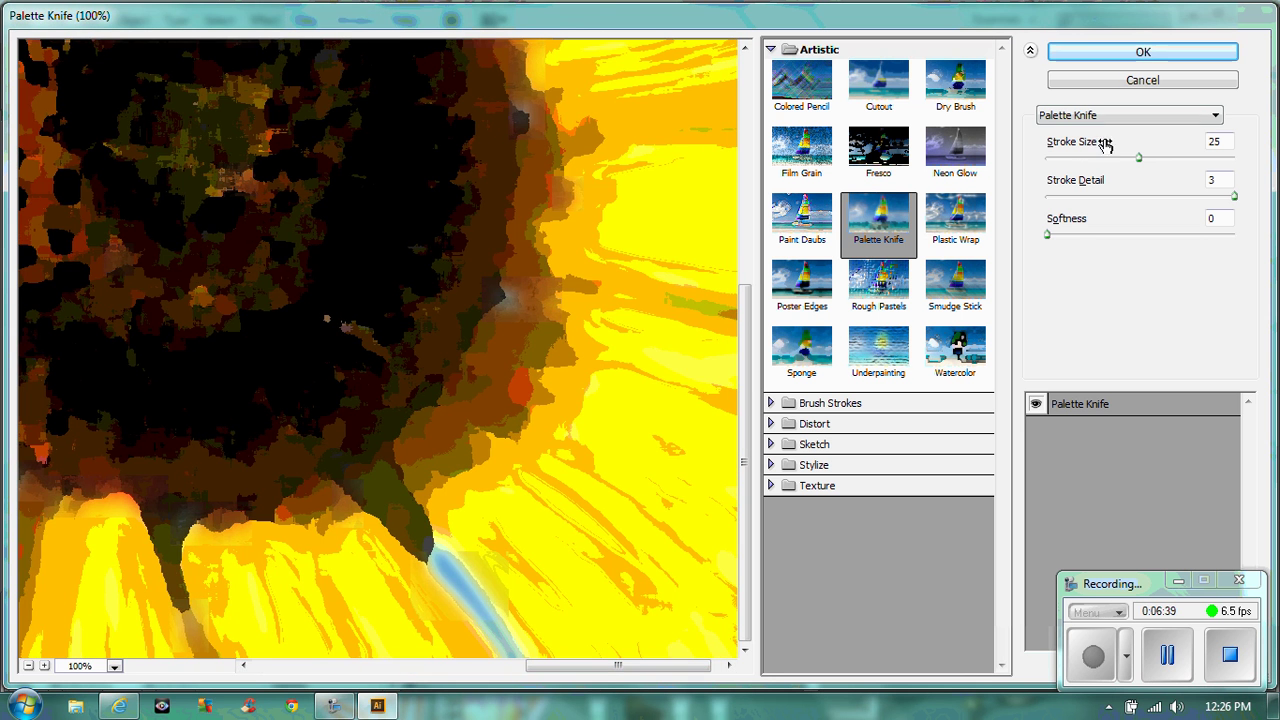
pyautogui.click(1148, 55)
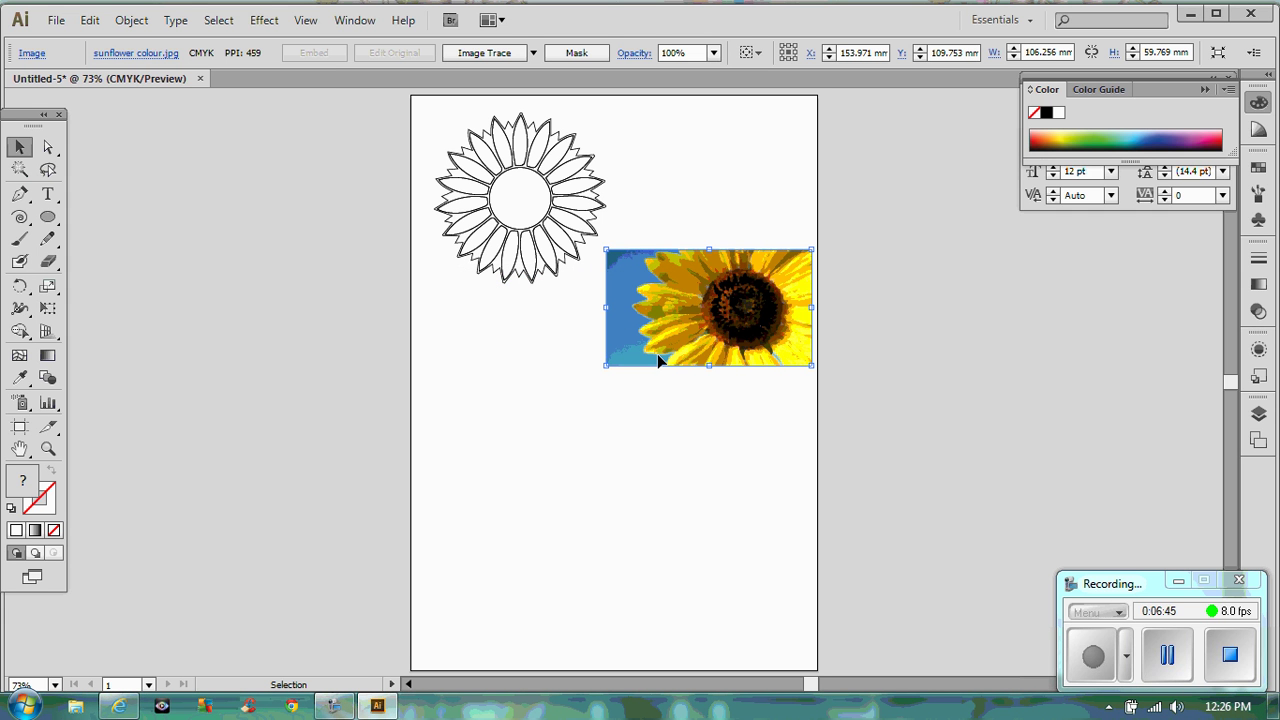
# Undo the Palette Knife effect and place another copy of sunflower colour.jpg.
pyautogui.hotkey('ctrl', 'z')
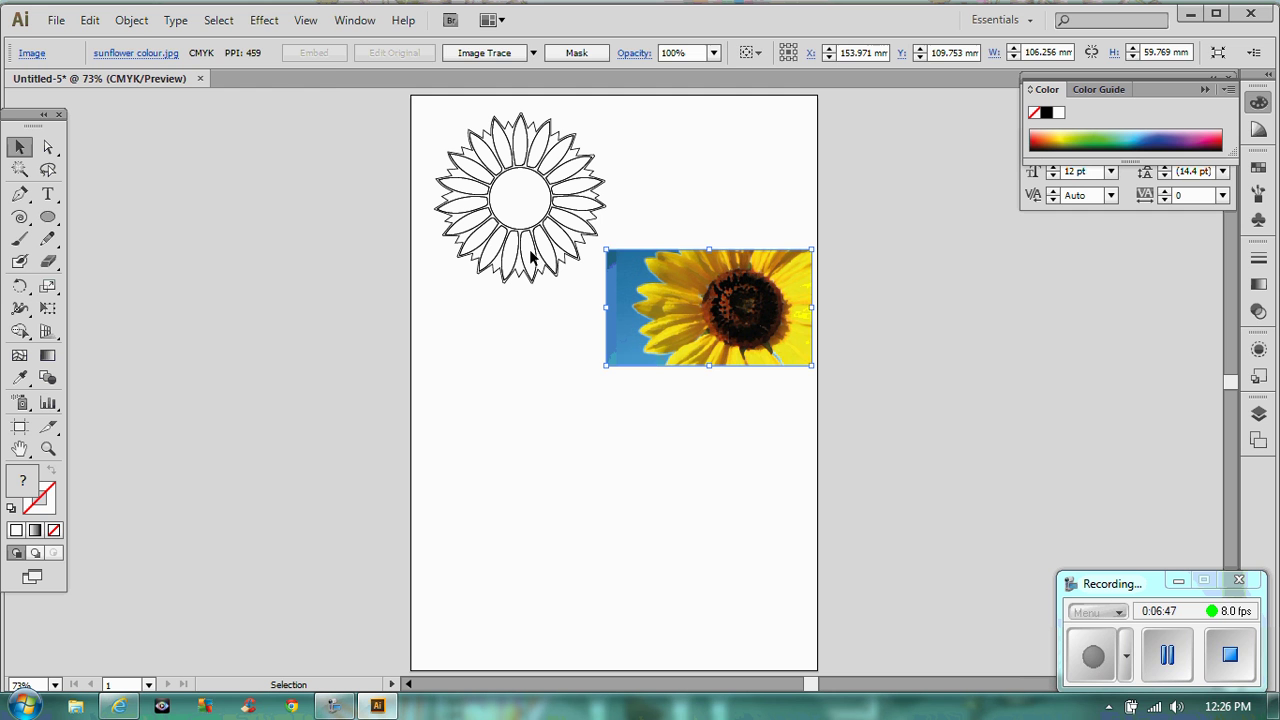
pyautogui.click(507, 340)
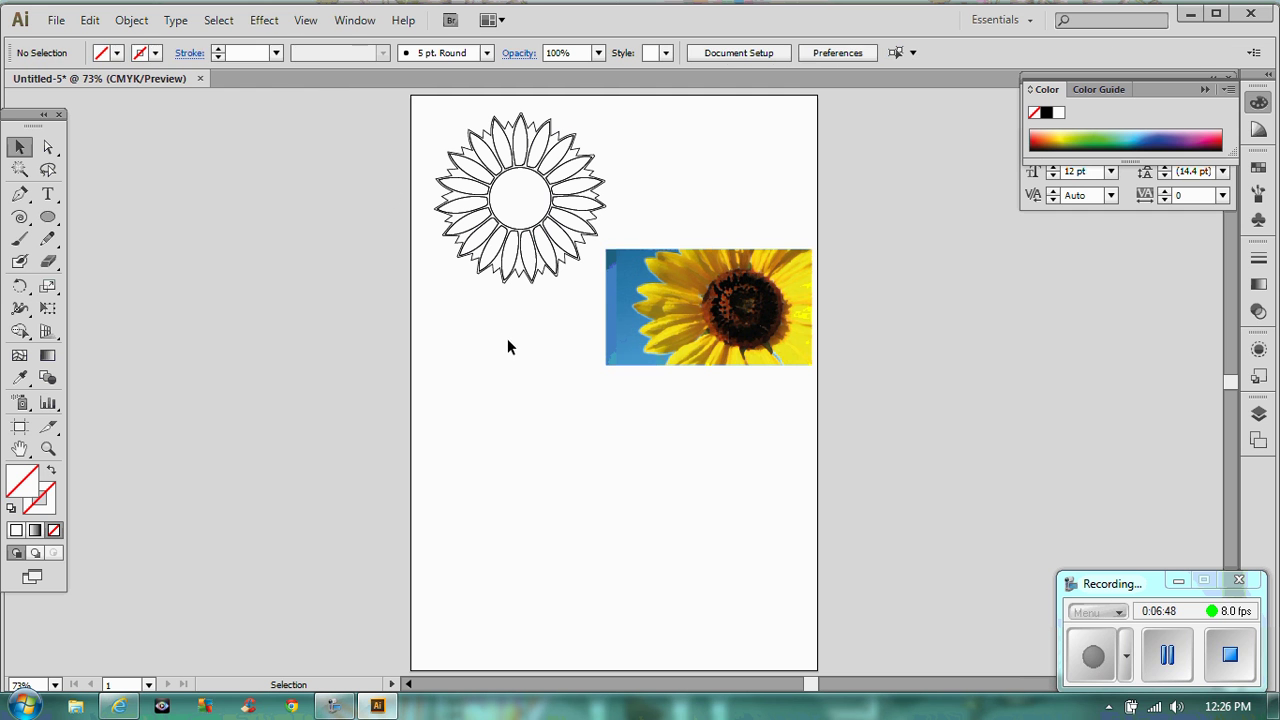
pyautogui.click(56, 20)
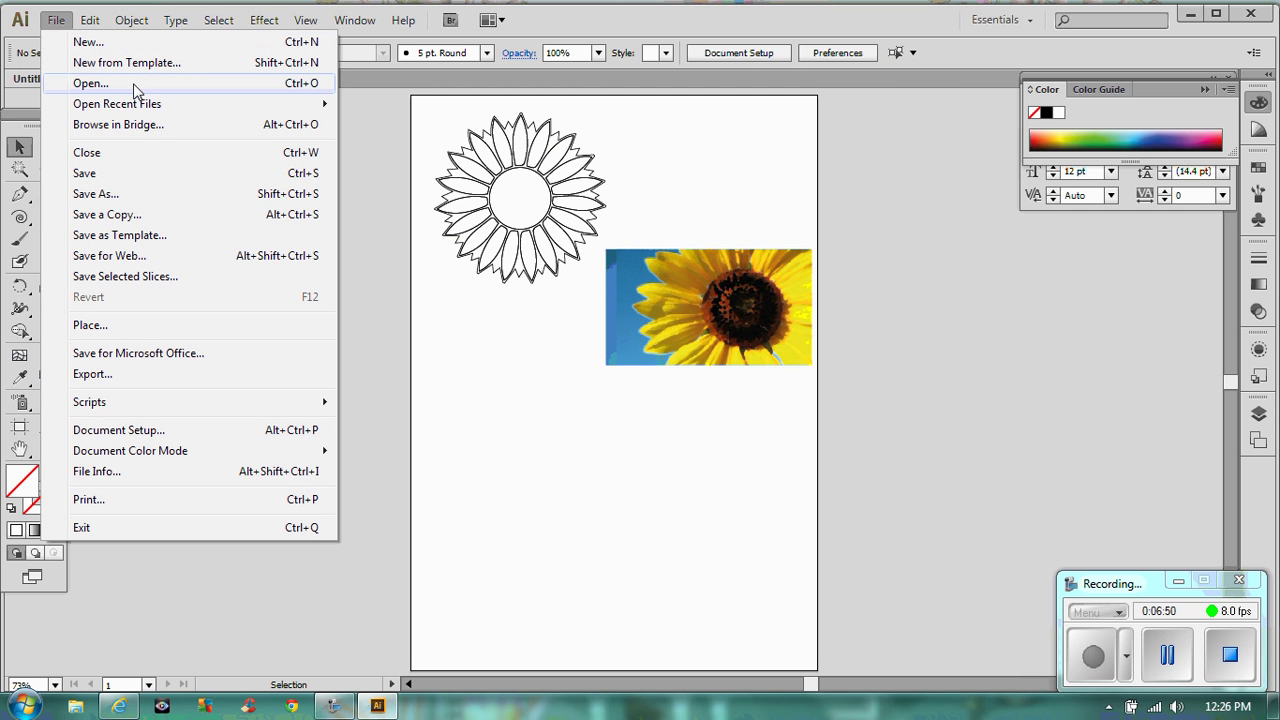
pyautogui.click(151, 329)
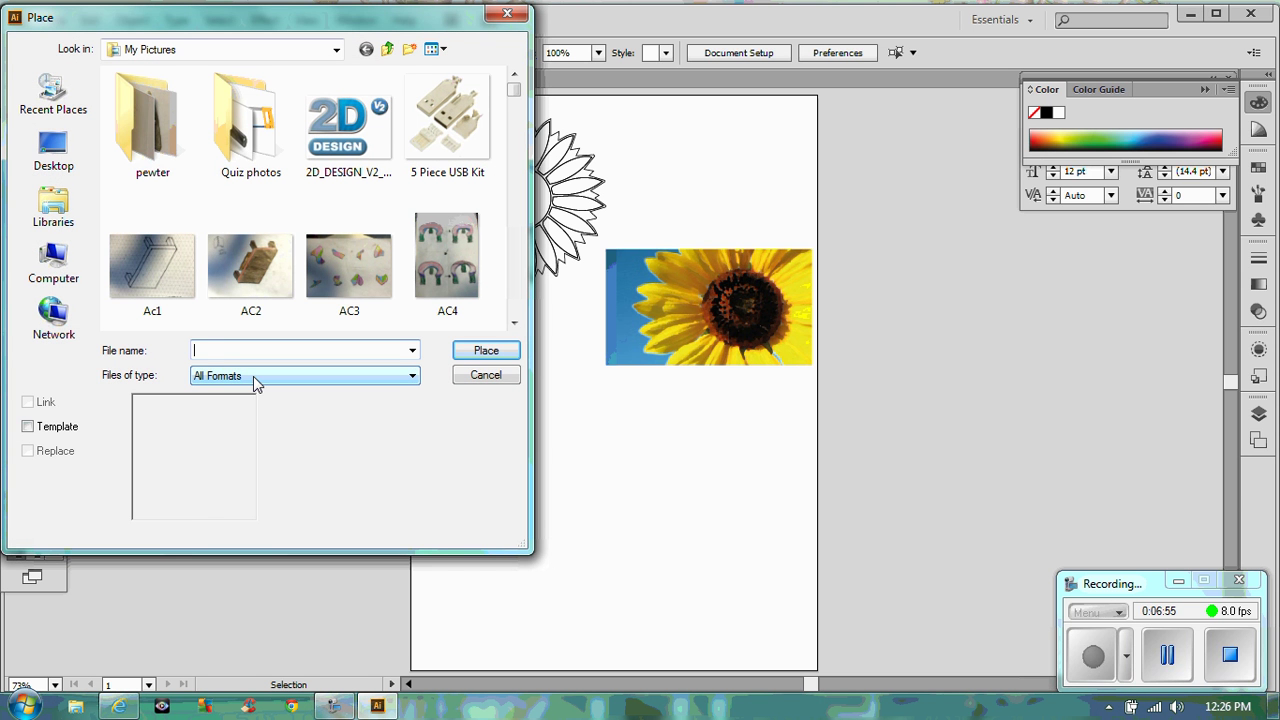
pyautogui.write('s')
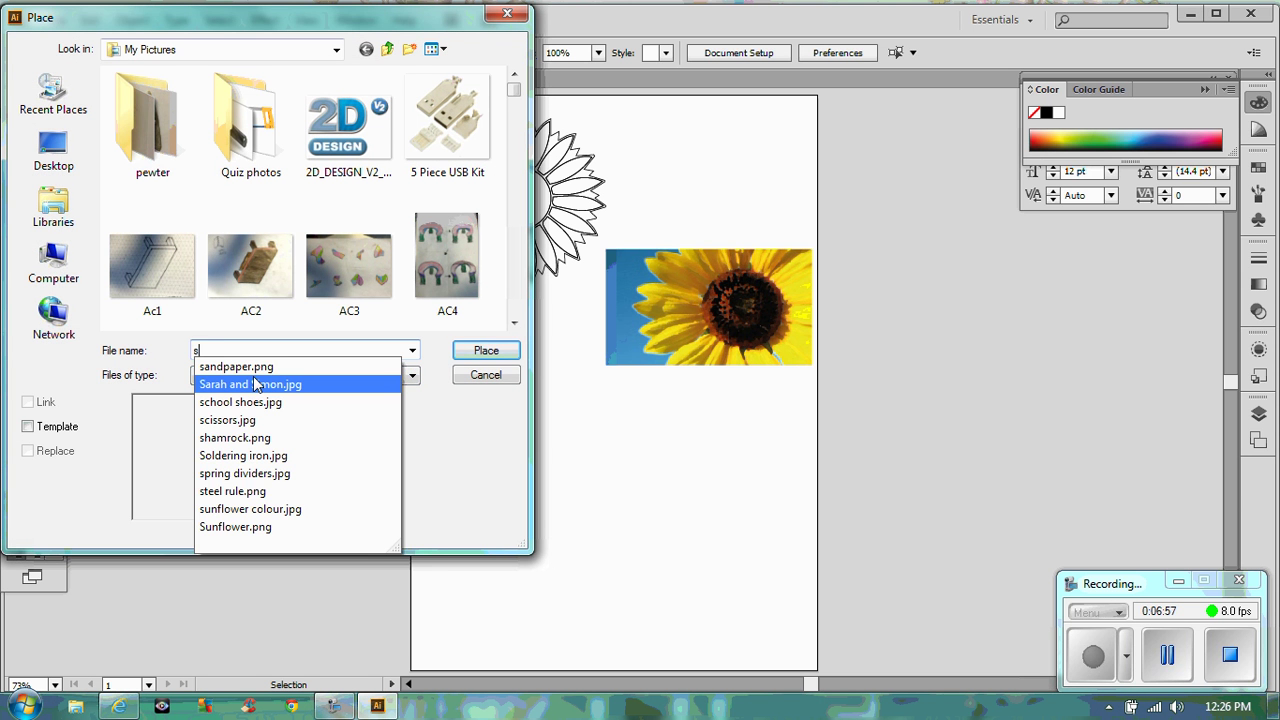
pyautogui.write('un')
pyautogui.press('Down')
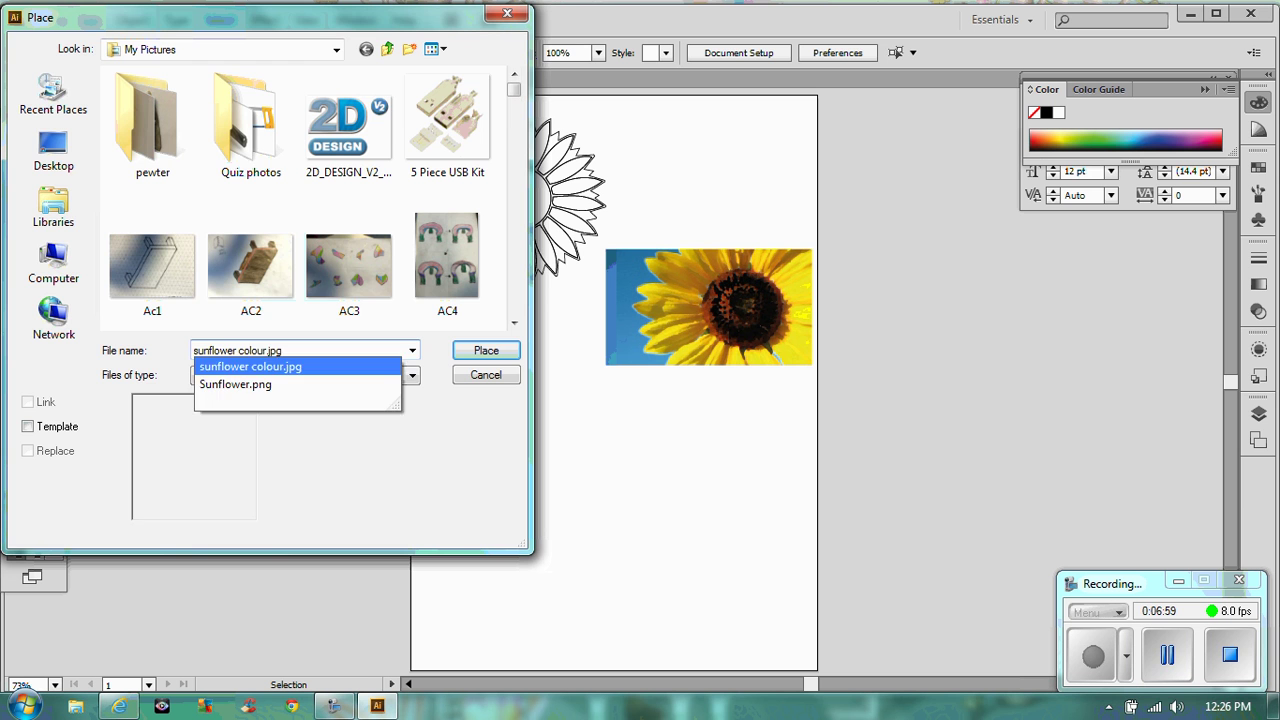
pyautogui.click(253, 376)
pyautogui.press('Return')
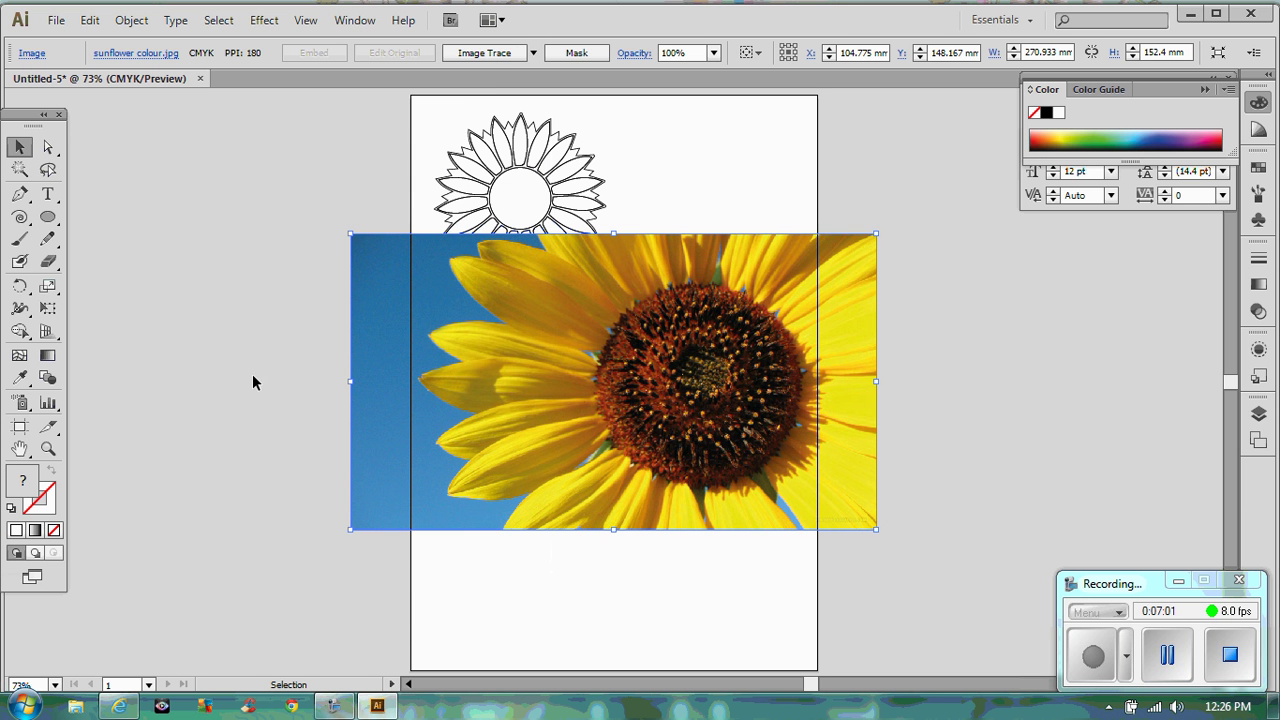
# Shrink the photo to about 79 × 44 mm and arrange pasted copies in two columns below the outline.
pyautogui.moveTo(875, 233); pyautogui.dragTo(505, 443)
pyautogui.moveTo(413, 505); pyautogui.dragTo(497, 385)
pyautogui.press('a')
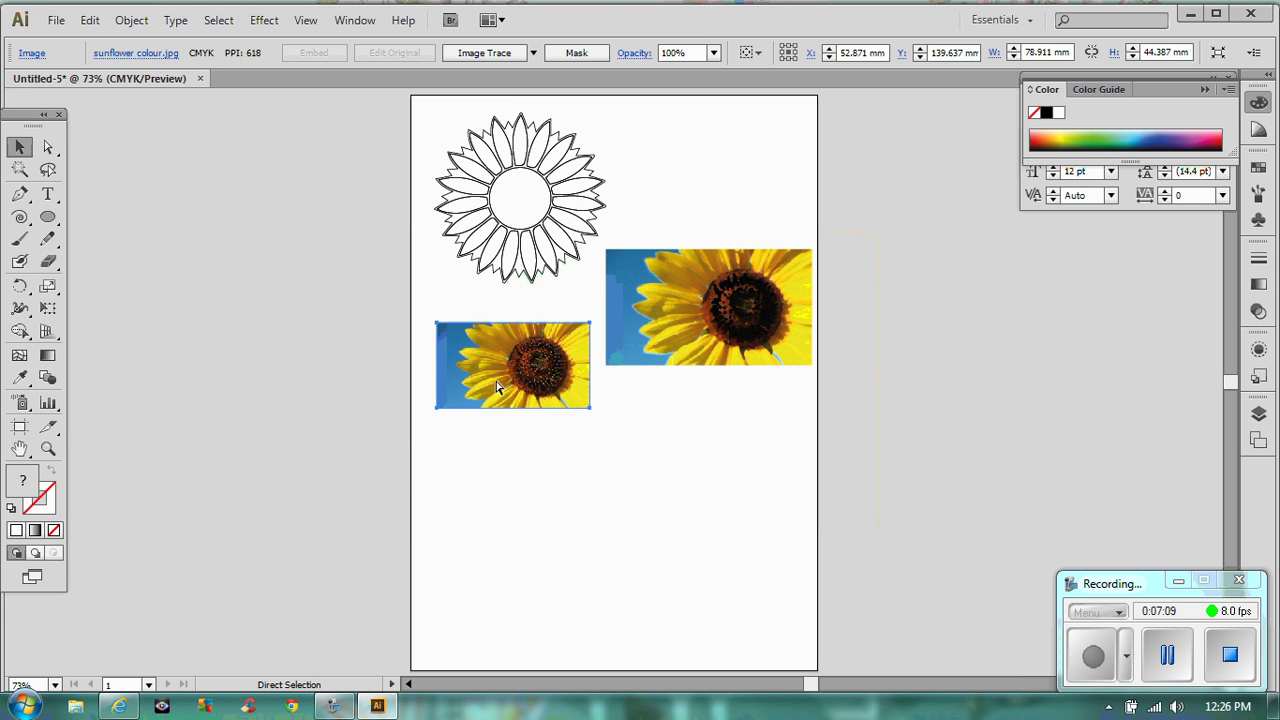
pyautogui.hotkey('ctrl', 'c')
pyautogui.hotkey('ctrl', 'v')
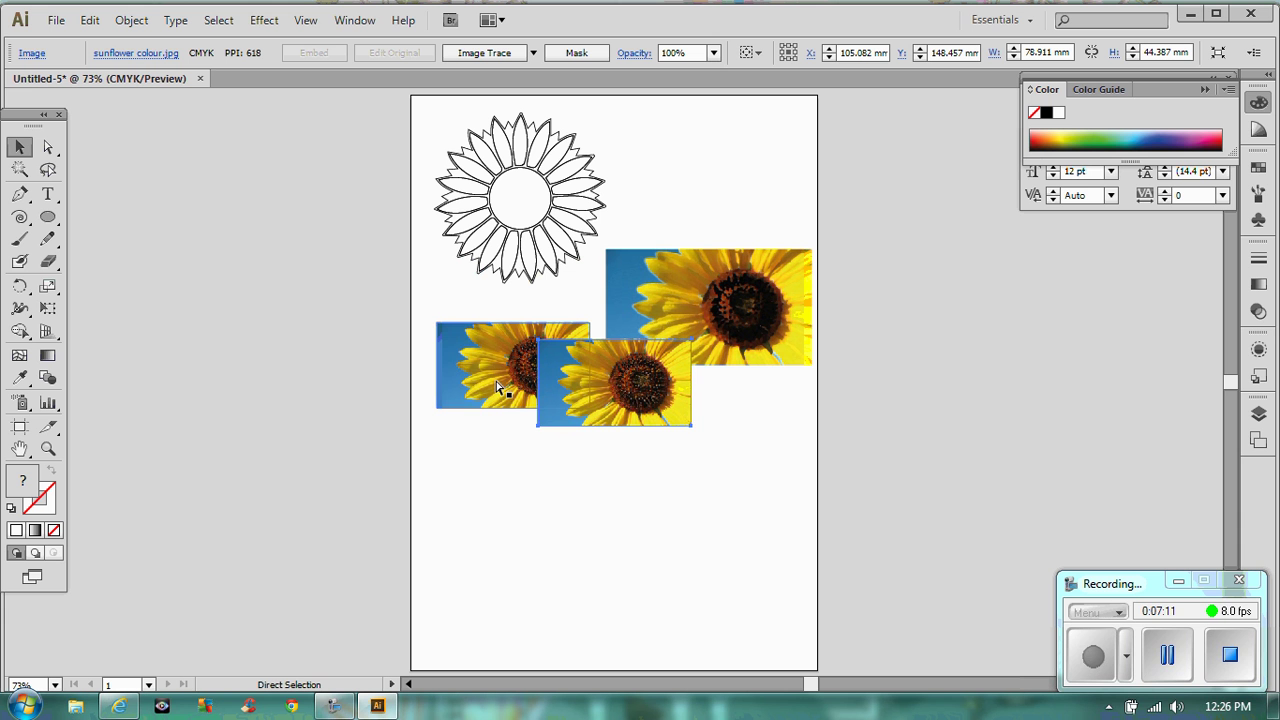
pyautogui.moveTo(612, 373); pyautogui.dragTo(695, 545)
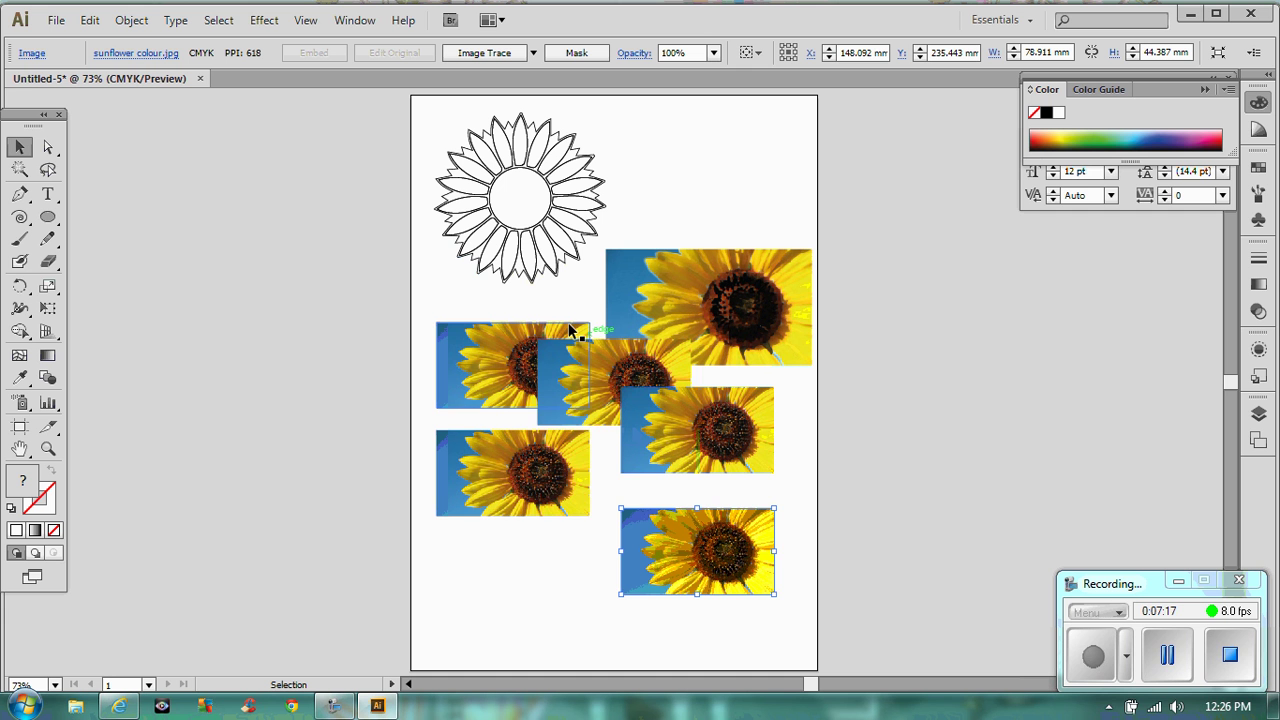
pyautogui.moveTo(586, 371); pyautogui.dragTo(493, 567)
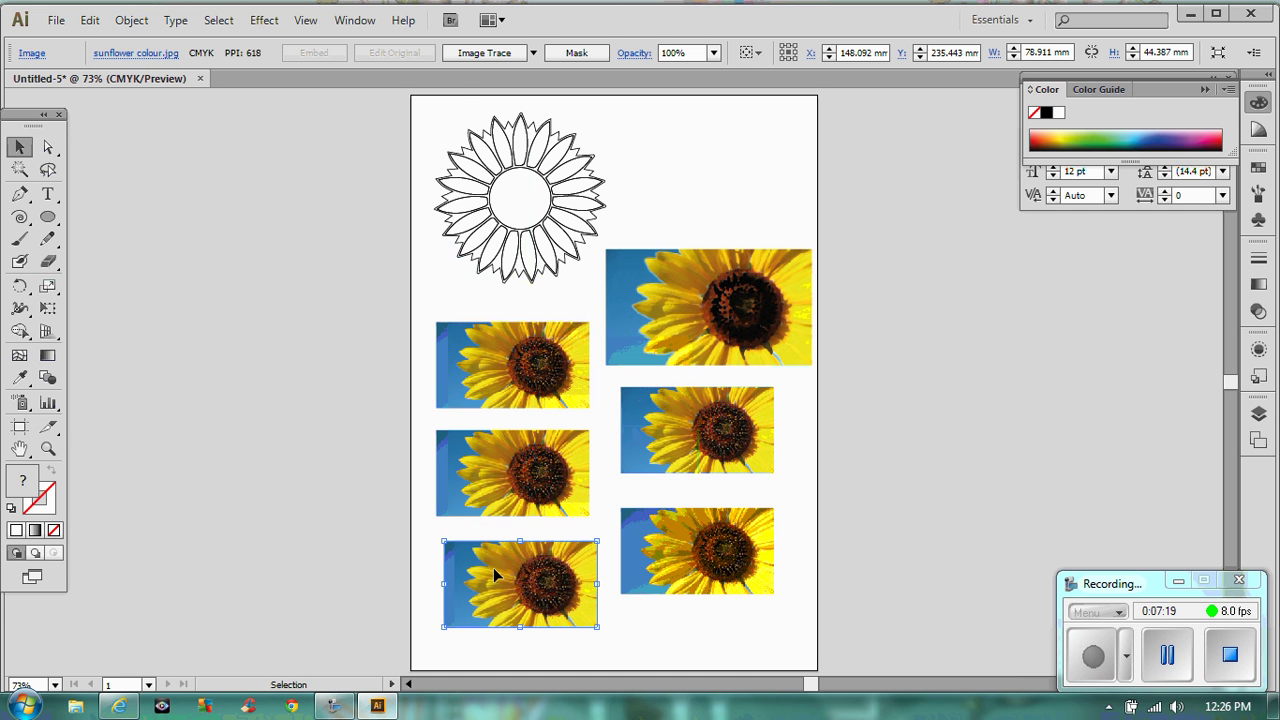
# Give the upper-left copy Rough Pastels with stroke length 6, detail 4 and Canvas texture.
pyautogui.click(552, 387)
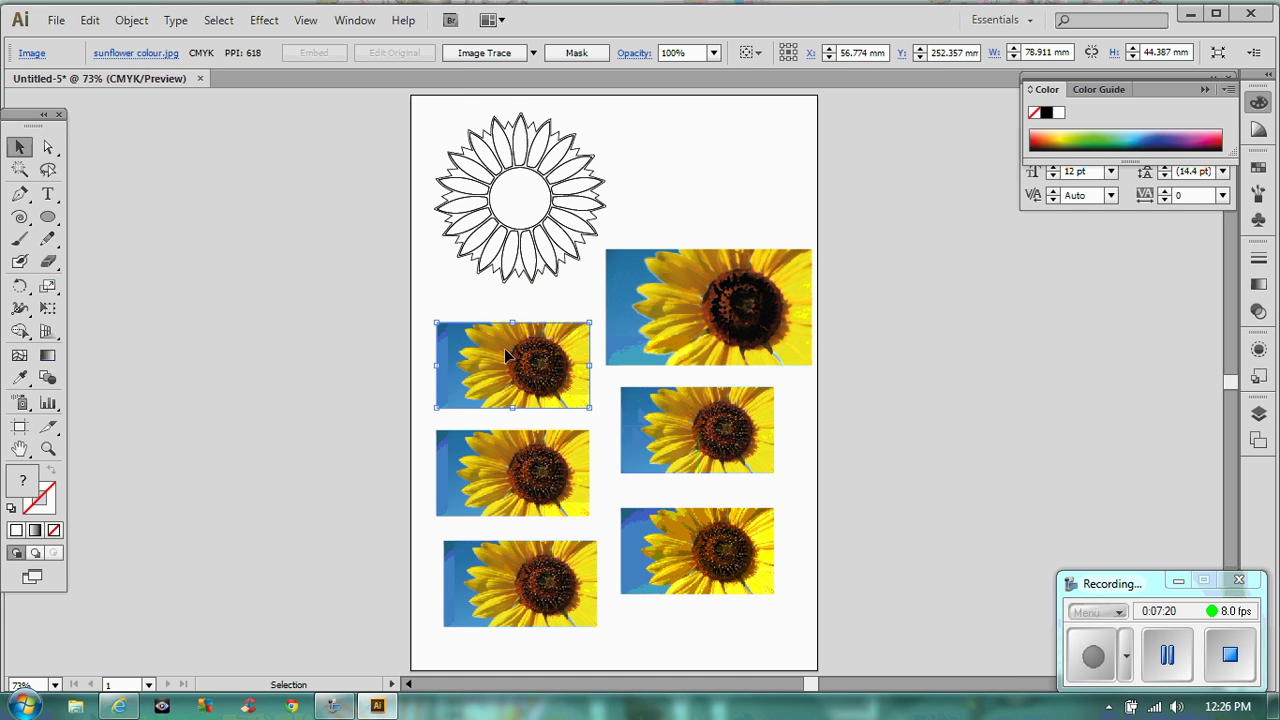
pyautogui.click(266, 22)
pyautogui.moveTo(380, 322)
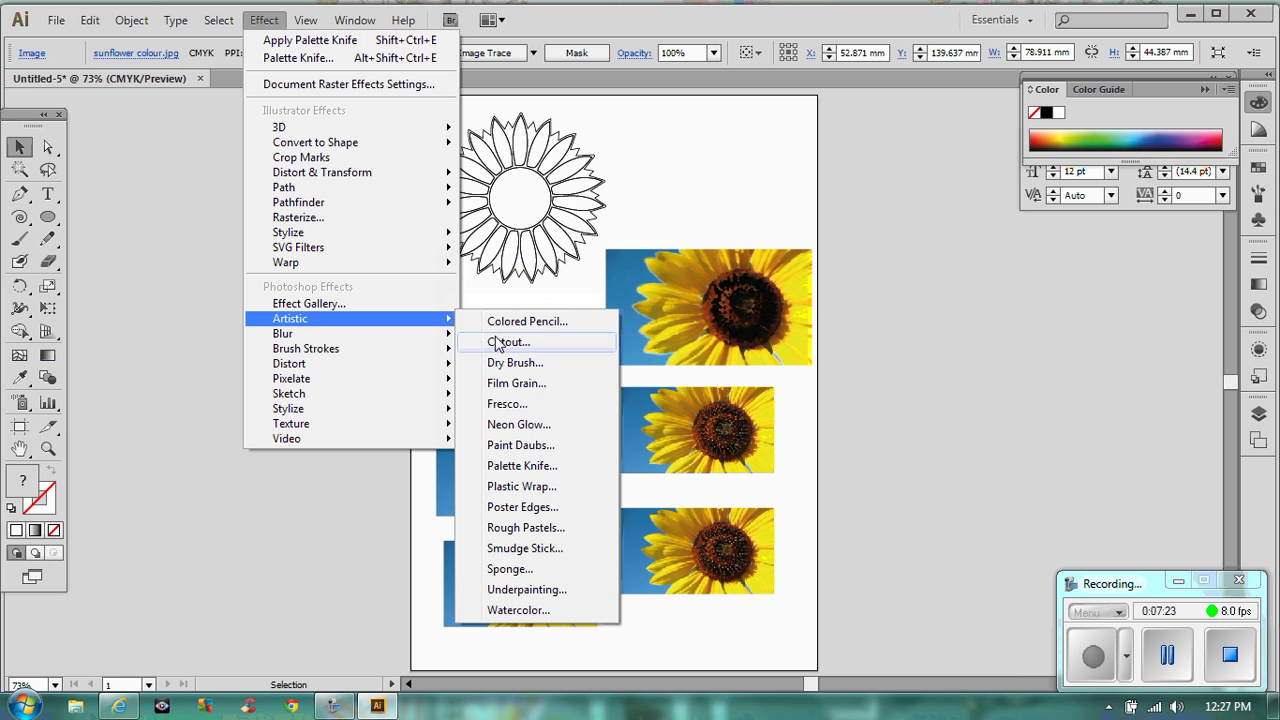
pyautogui.click(556, 528)
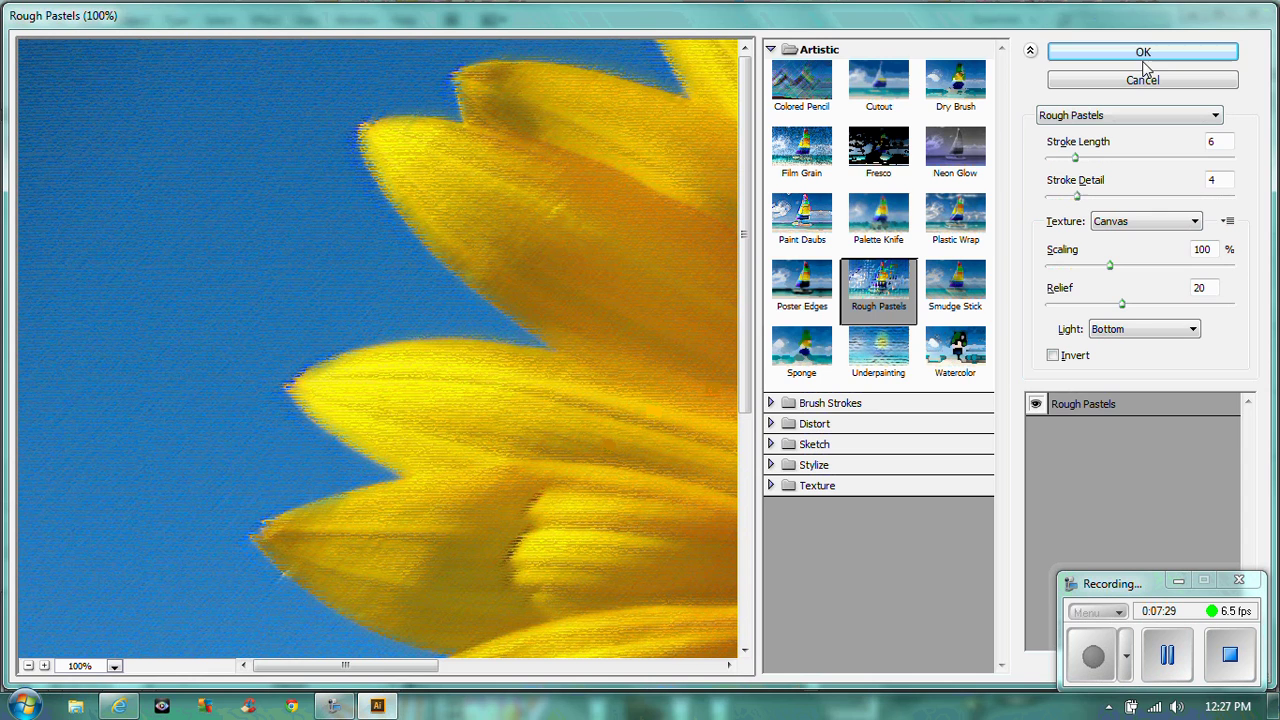
pyautogui.click(1155, 54)
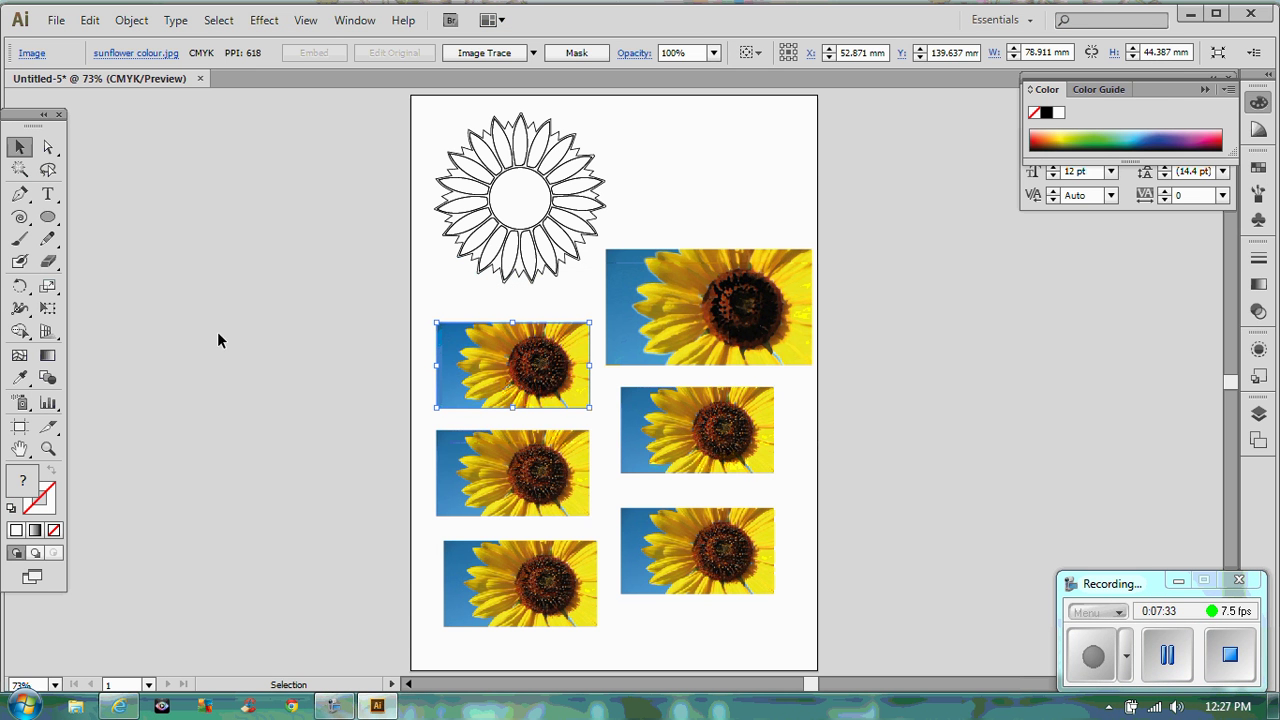
# Zoom in to inspect the copies and nudge the middle-right copy slightly left.
pyautogui.click(47, 449)
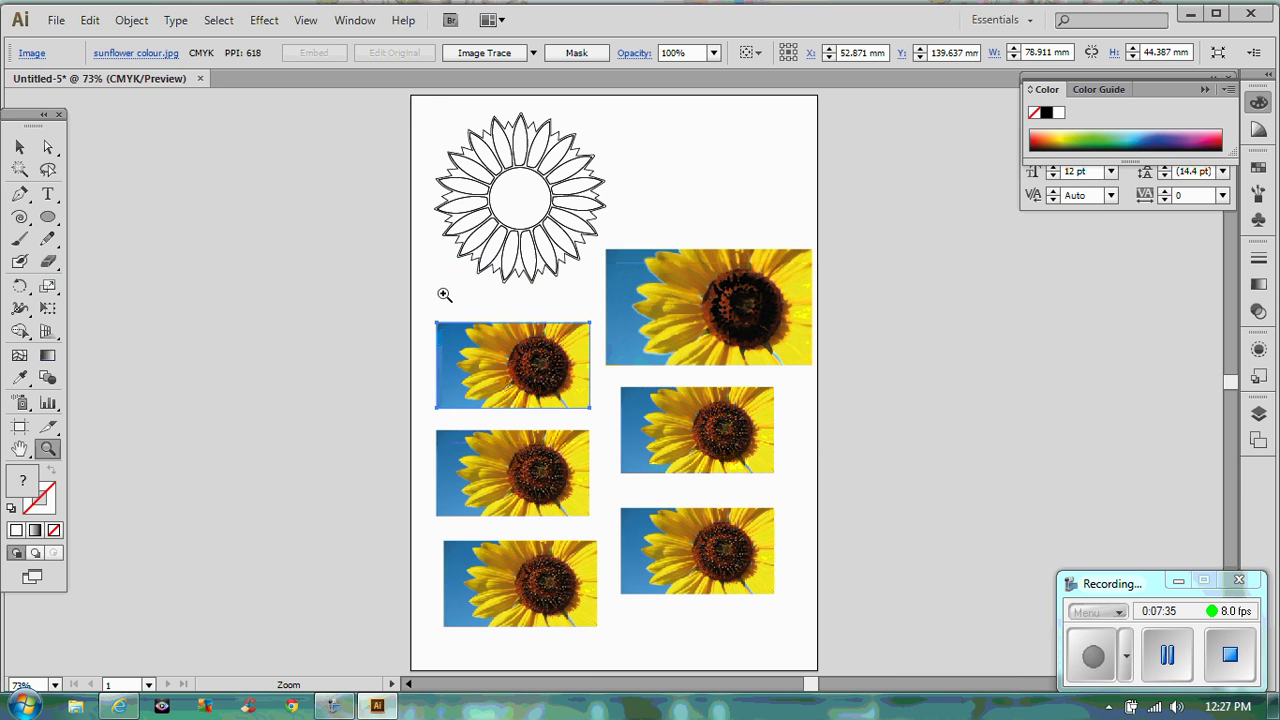
pyautogui.moveTo(389, 211); pyautogui.dragTo(816, 441)
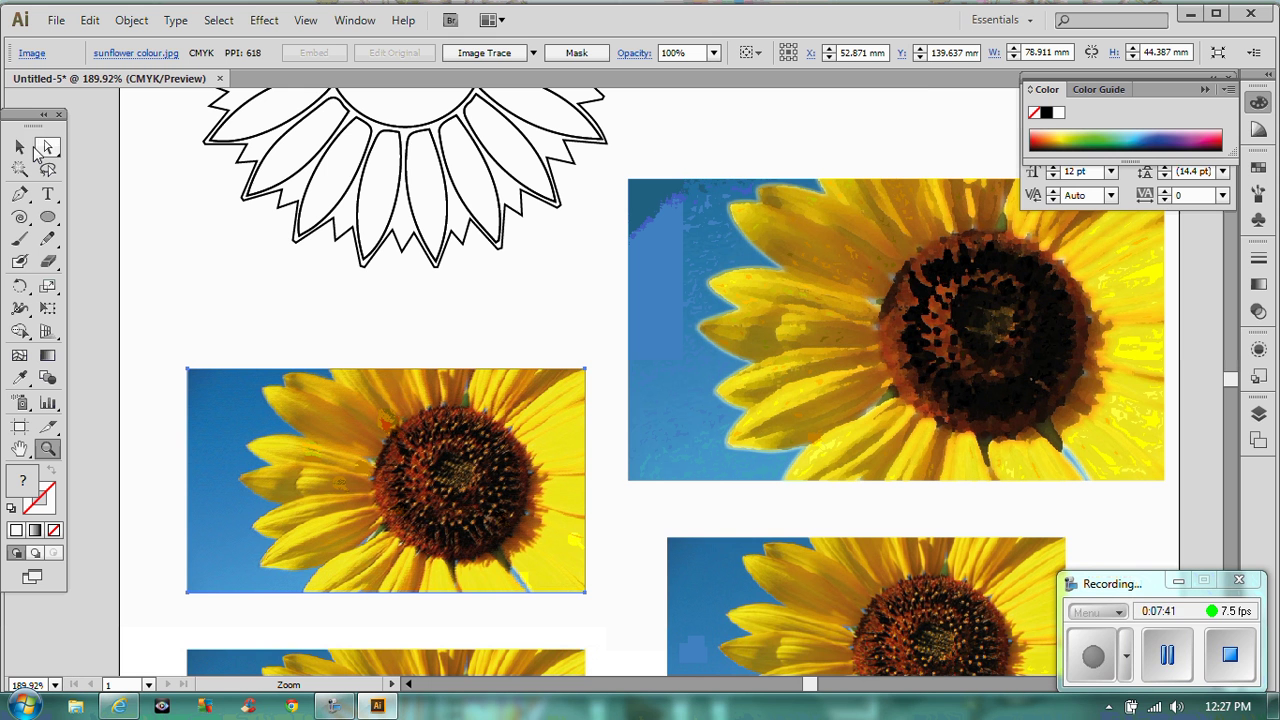
pyautogui.click(868, 605)
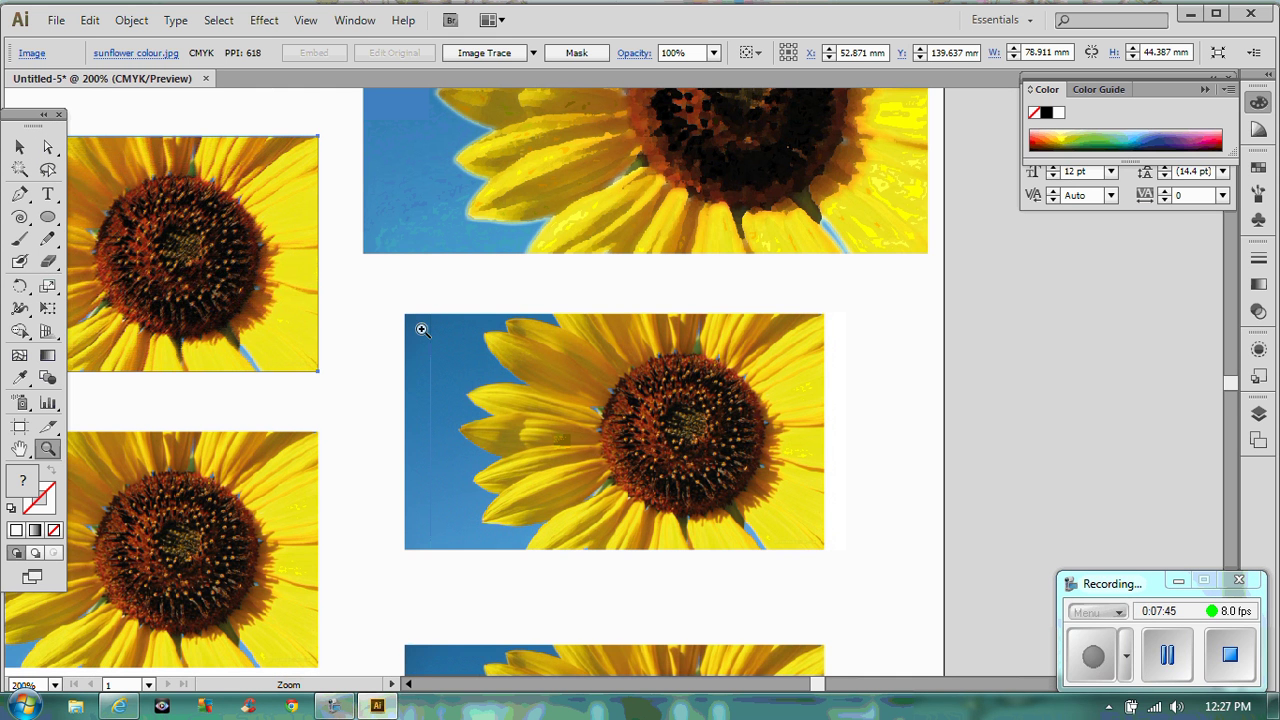
pyautogui.hotkey('ctrl', '0')
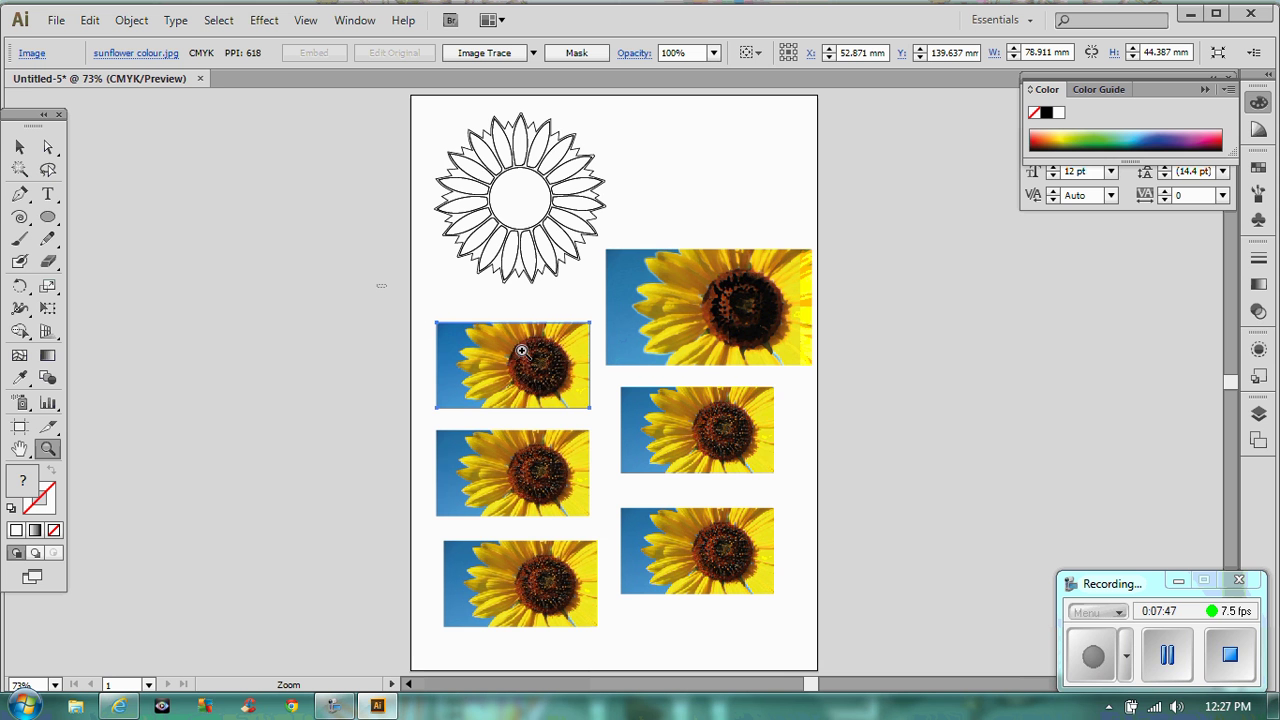
pyautogui.moveTo(376, 284); pyautogui.dragTo(855, 645)
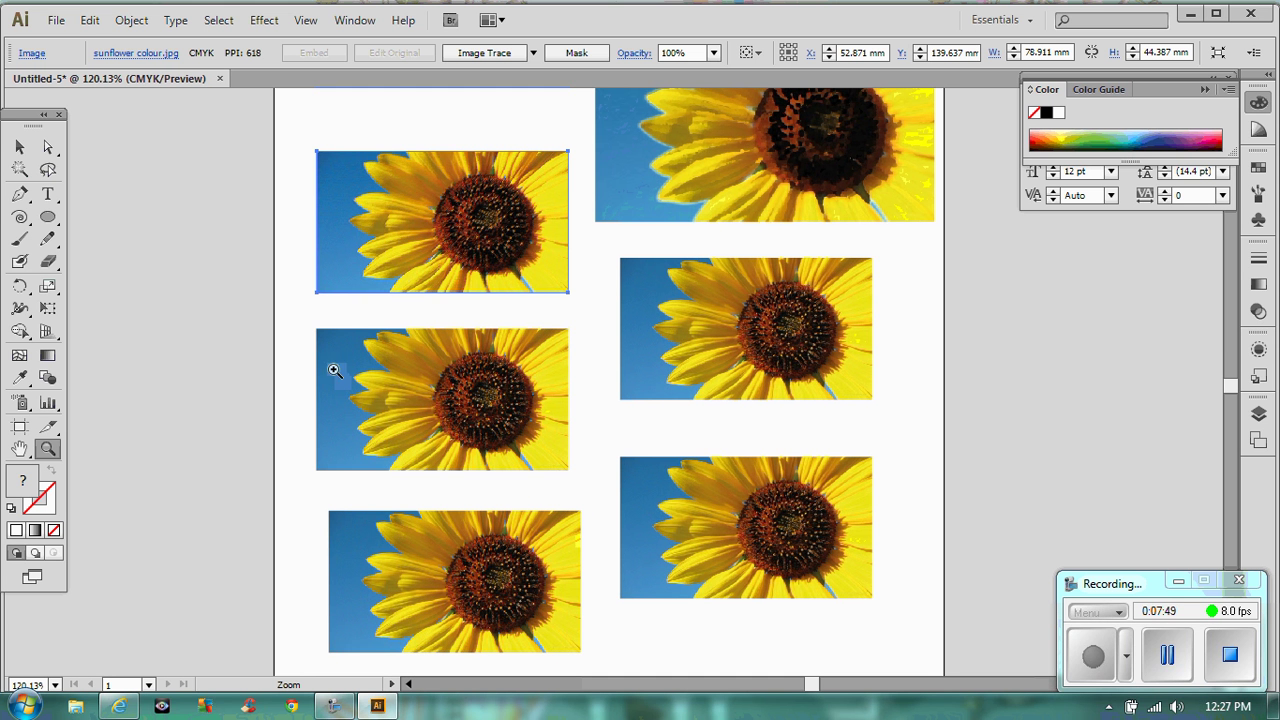
pyautogui.click(657, 339)
pyautogui.press('v')
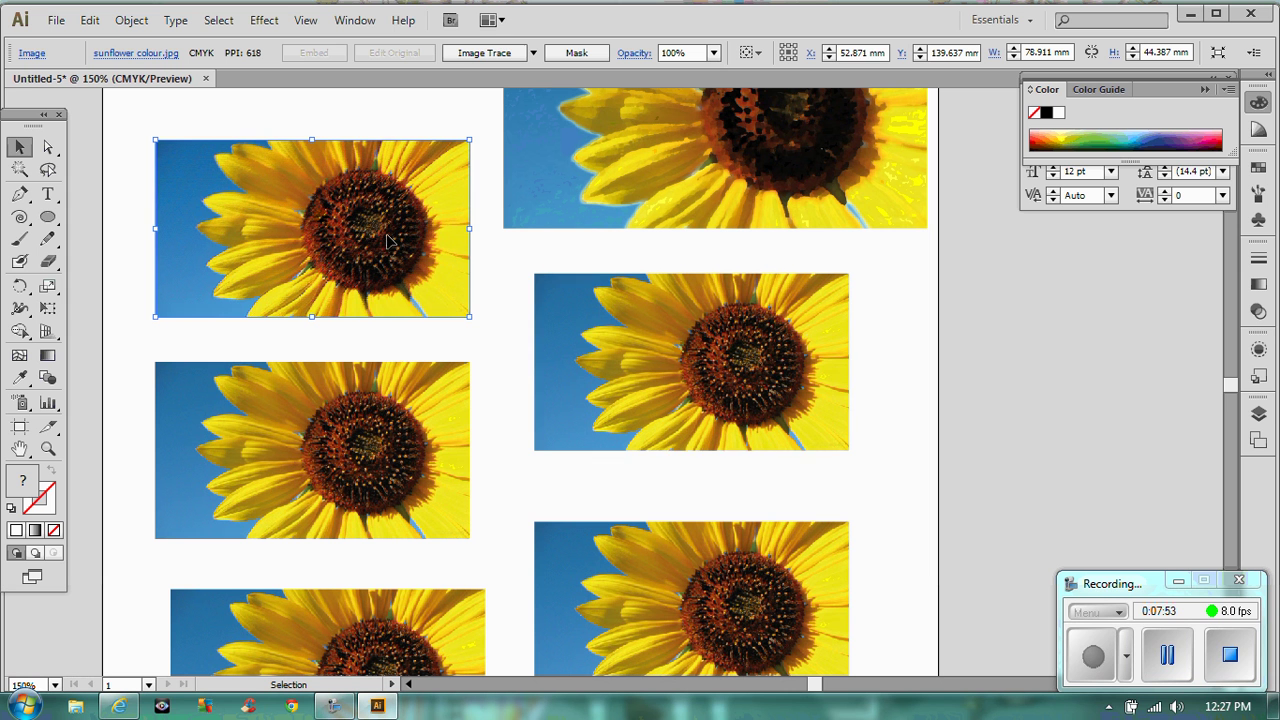
pyautogui.moveTo(804, 374); pyautogui.dragTo(798, 374)
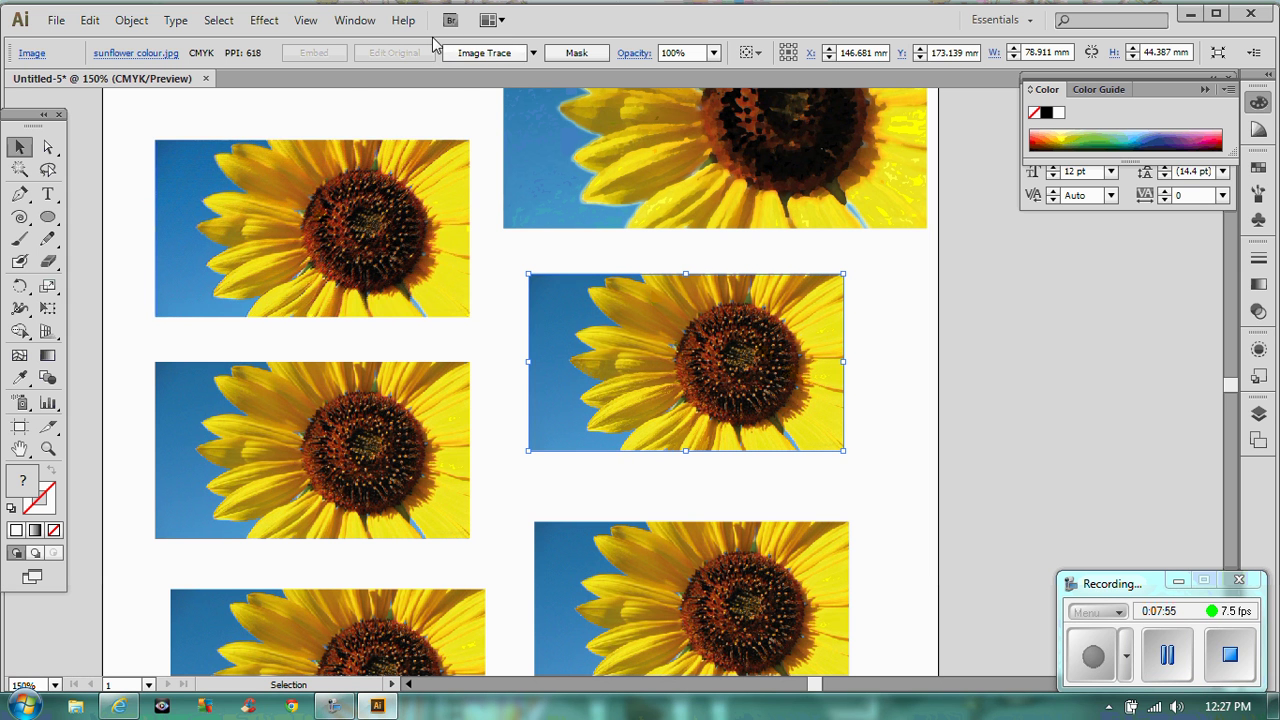
# Give the middle-right copy a Spin Radial Blur, amount 19, Good quality.
pyautogui.click(264, 20)
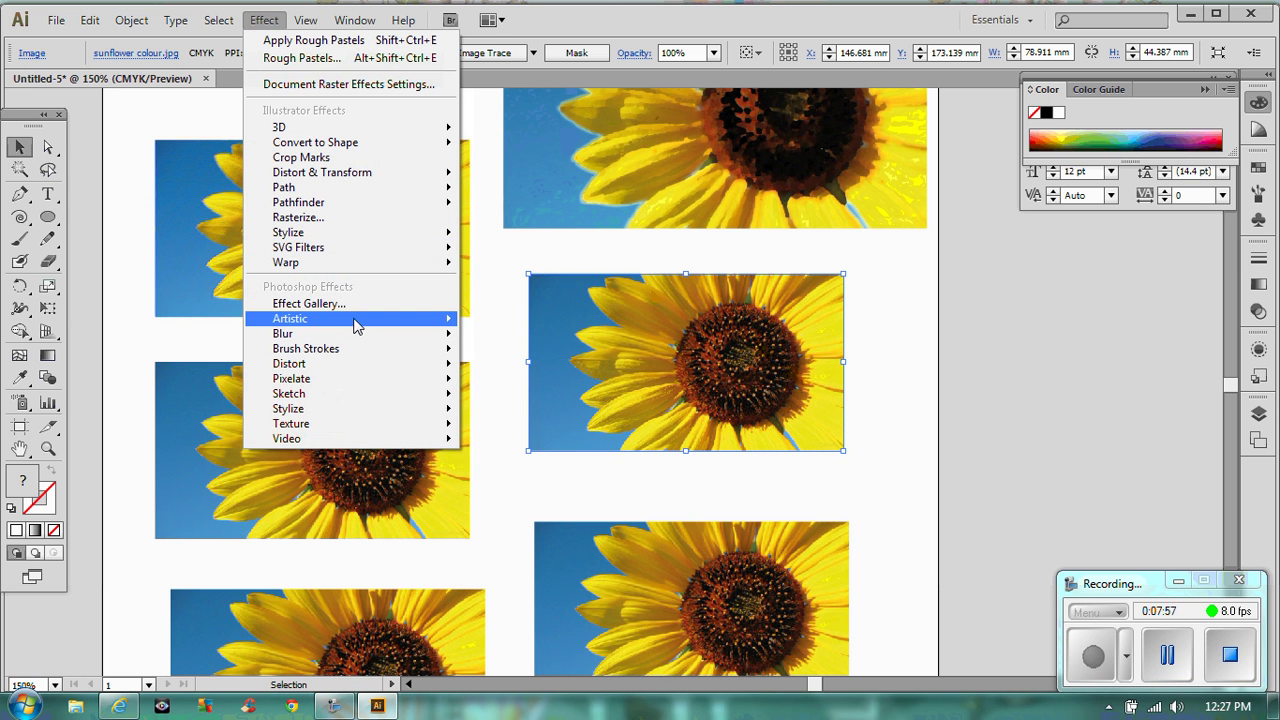
pyautogui.moveTo(360, 338)
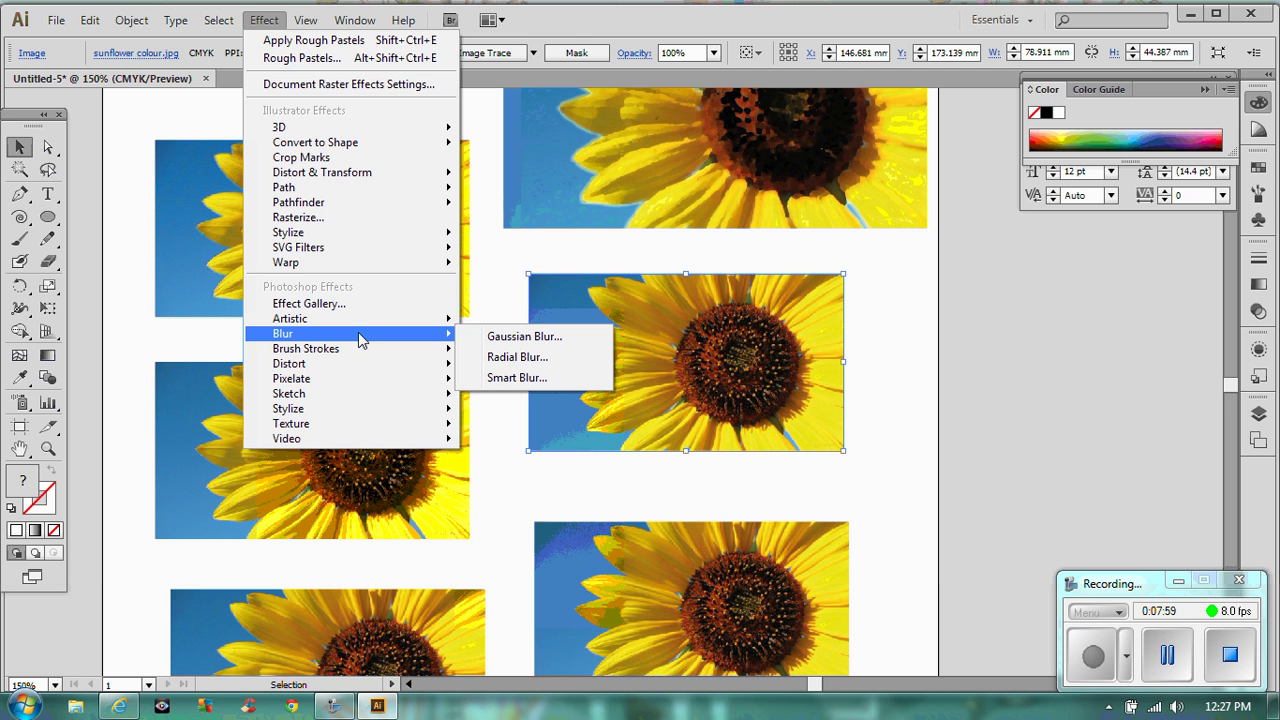
pyautogui.click(577, 358)
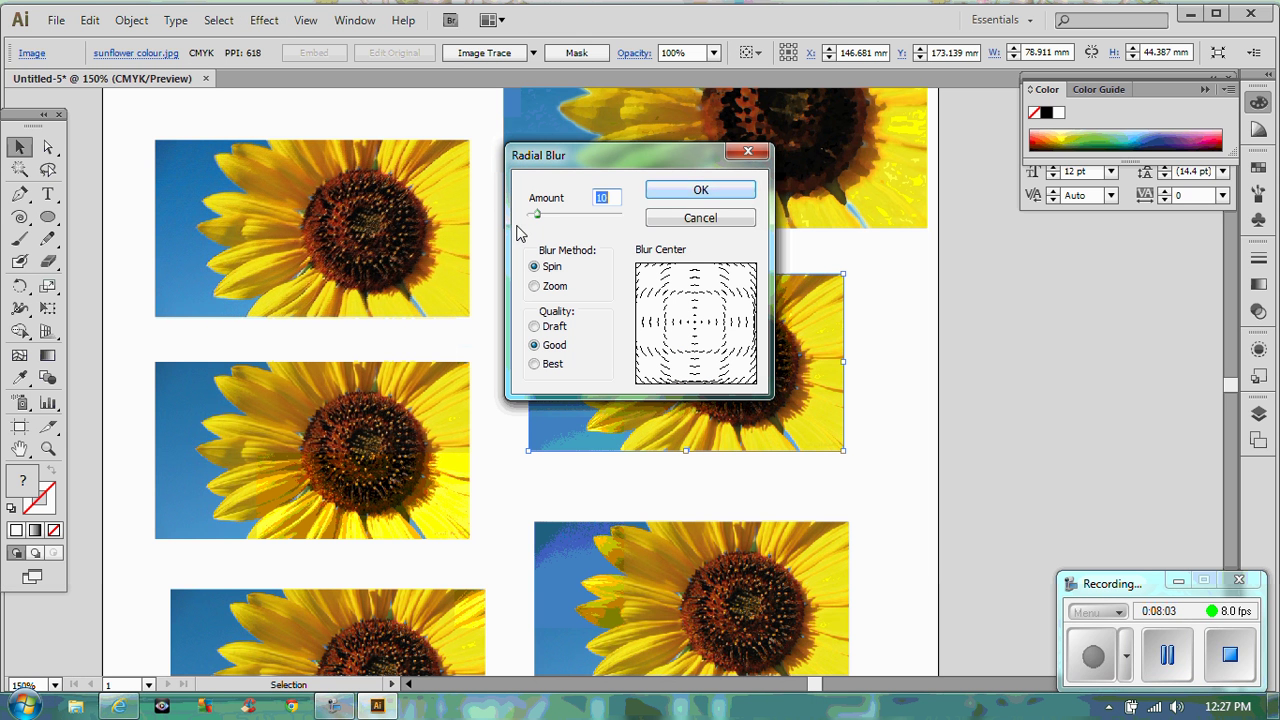
pyautogui.moveTo(538, 214); pyautogui.dragTo(547, 214)
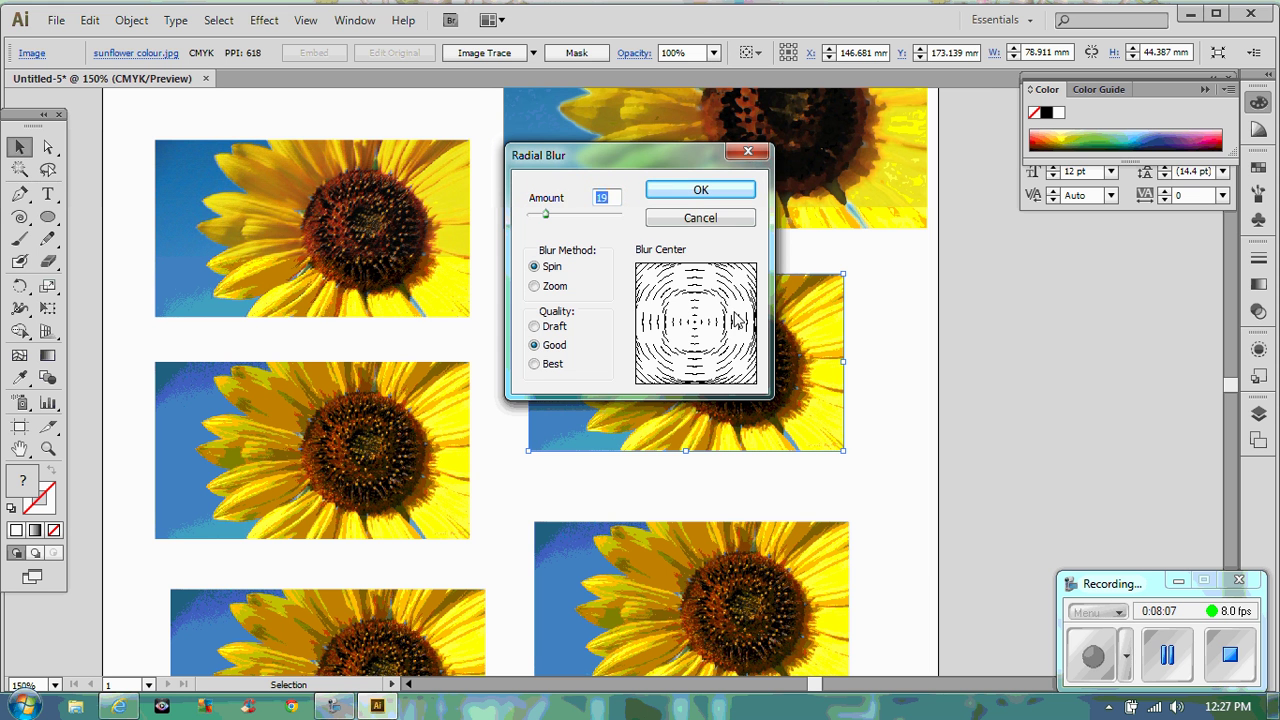
pyautogui.click(676, 188)
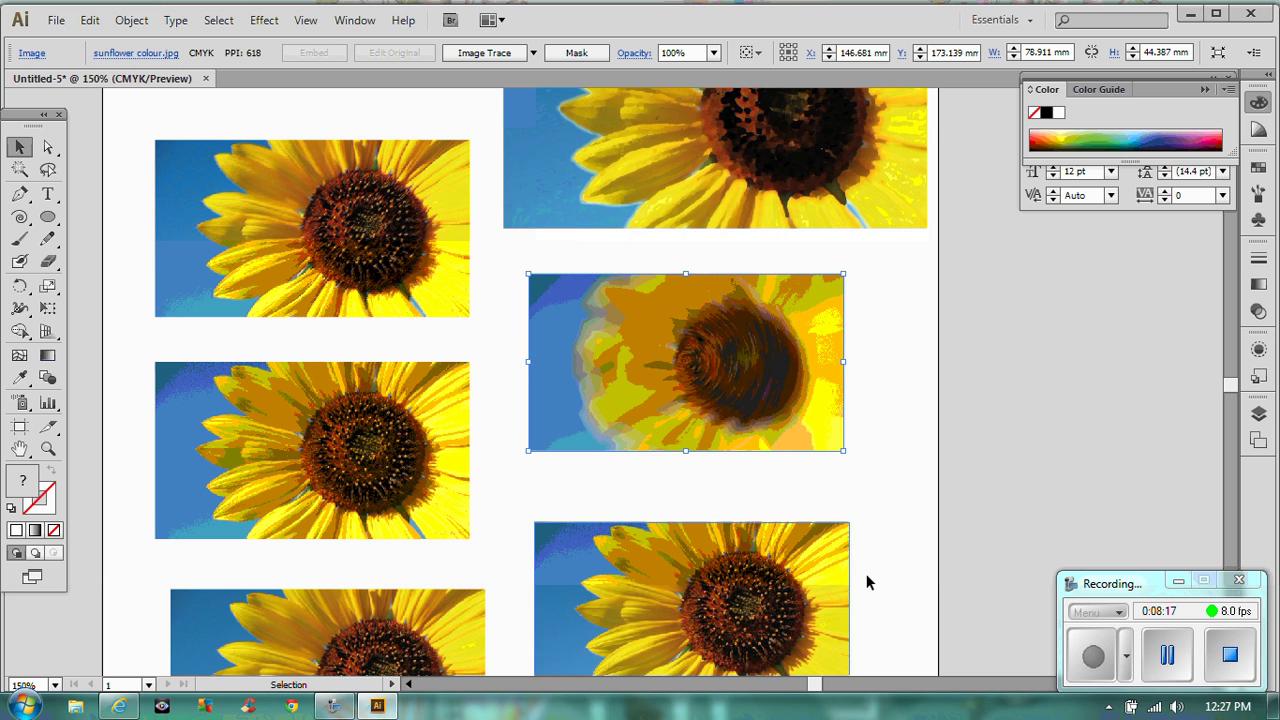
# Scroll down the page to reach the lower sunflower copies.
pyautogui.moveTo(1145, 590); pyautogui.dragTo(1087, 504)
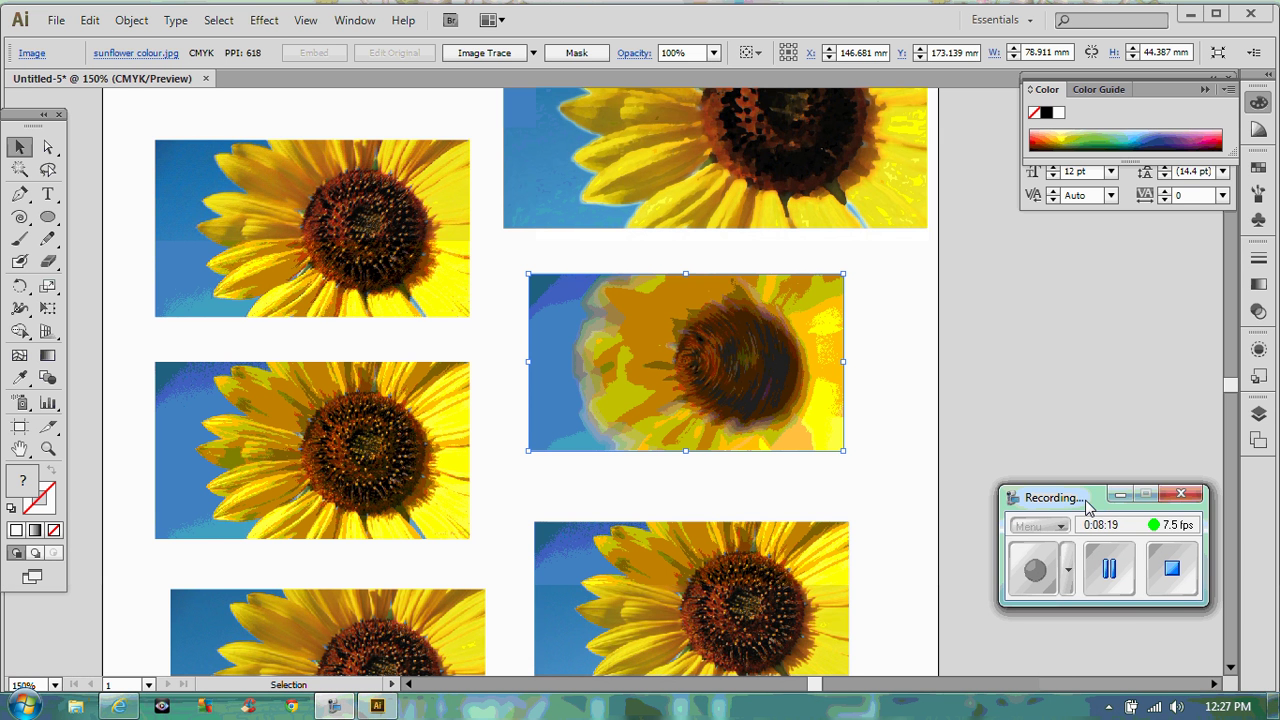
pyautogui.click(1231, 667)
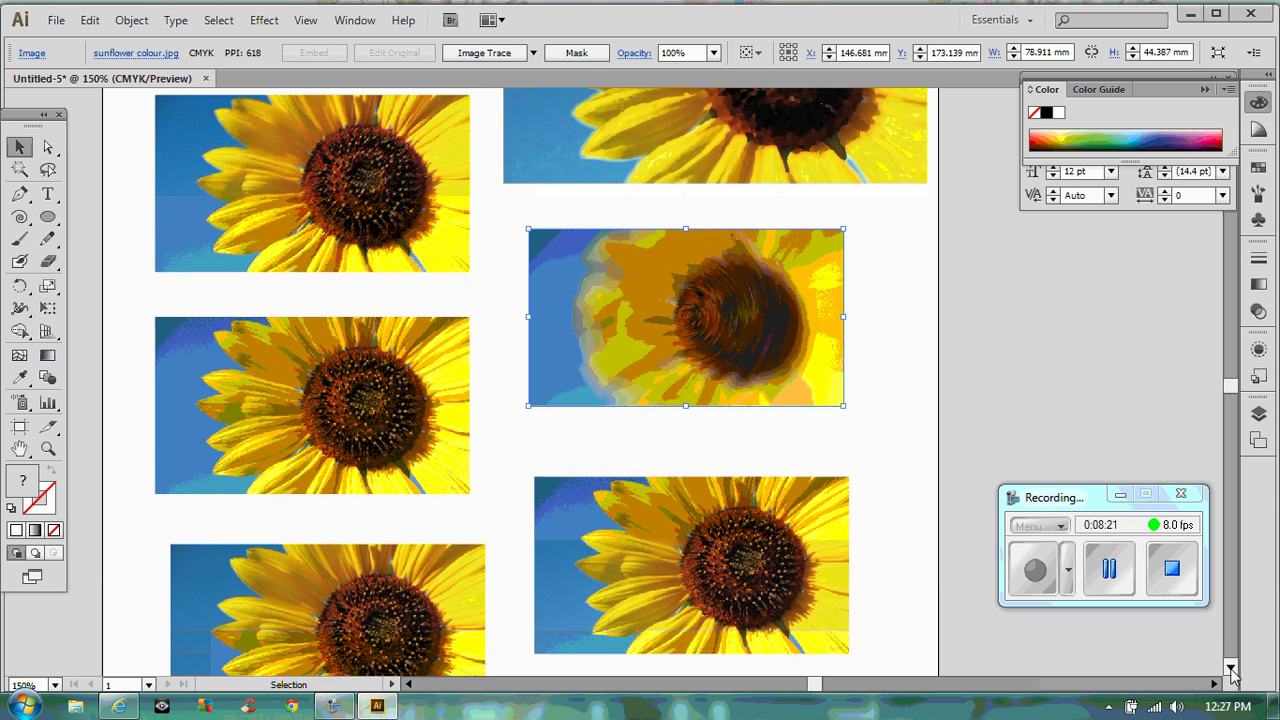
pyautogui.click(1231, 667)
pyautogui.click(1231, 667)
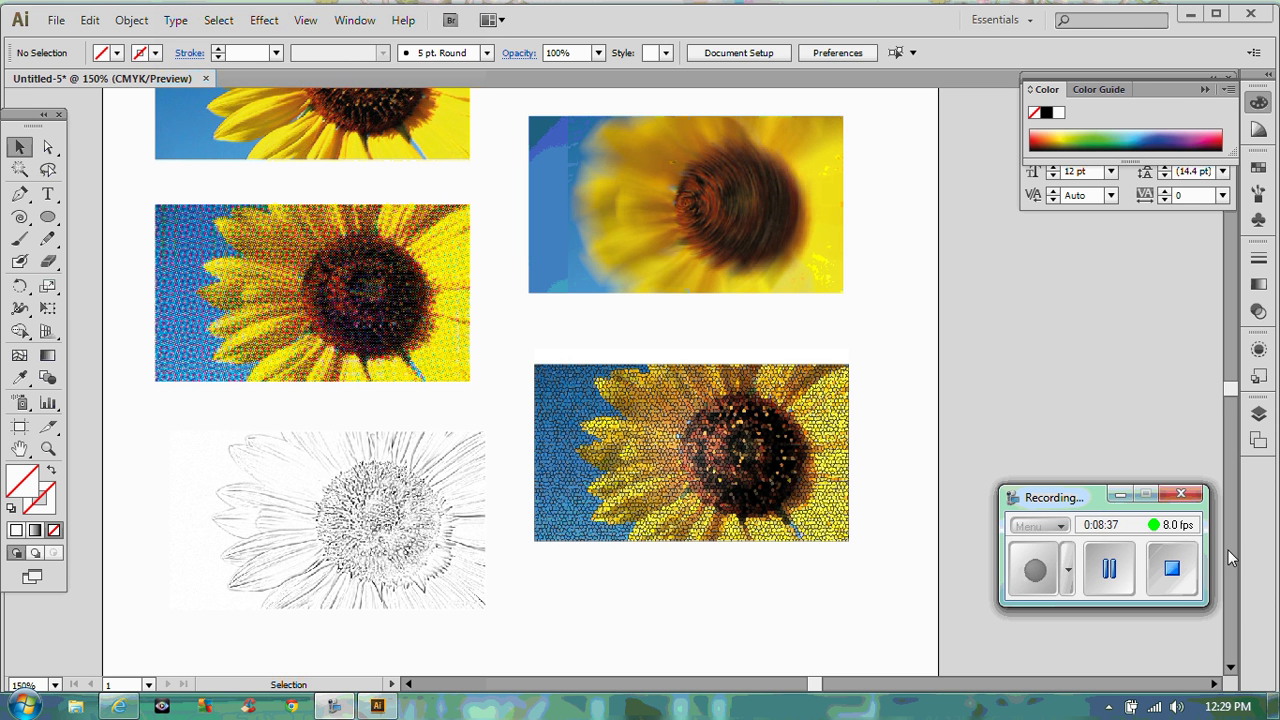
pyautogui.click(1233, 385)
pyautogui.moveTo(1233, 385); pyautogui.dragTo(1234, 375)
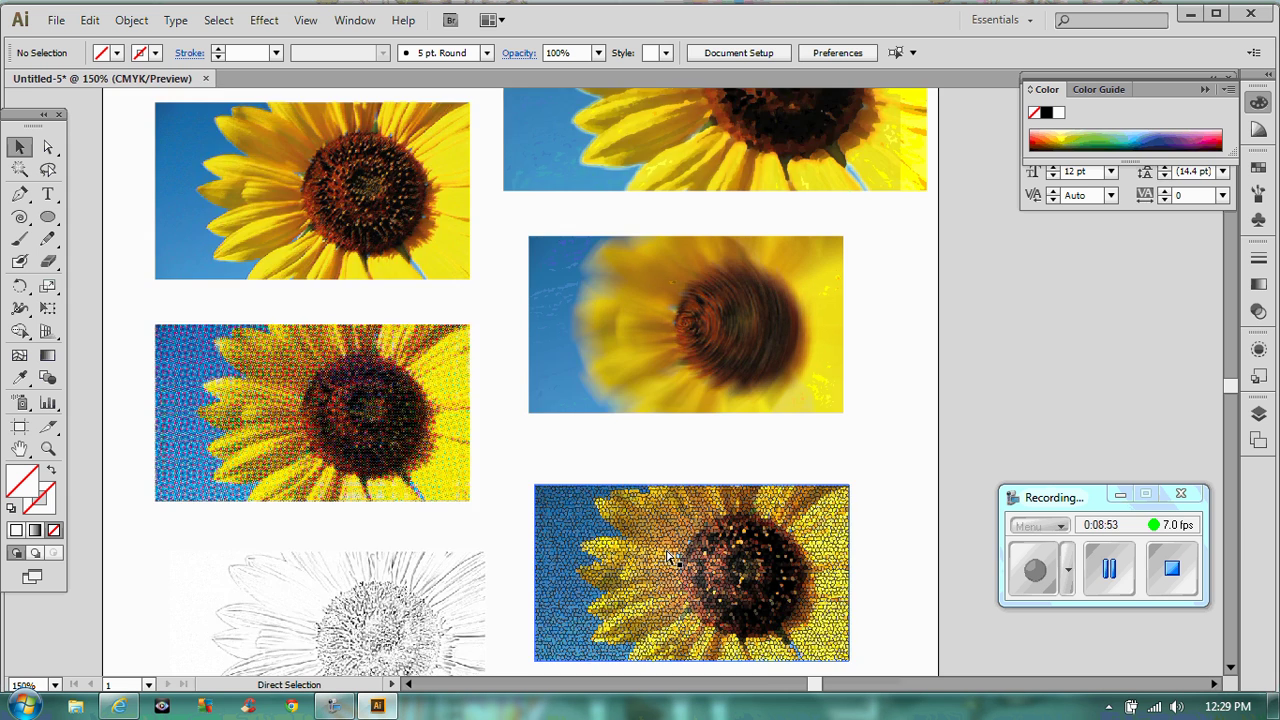
pyautogui.hotkey('ctrl', '0')
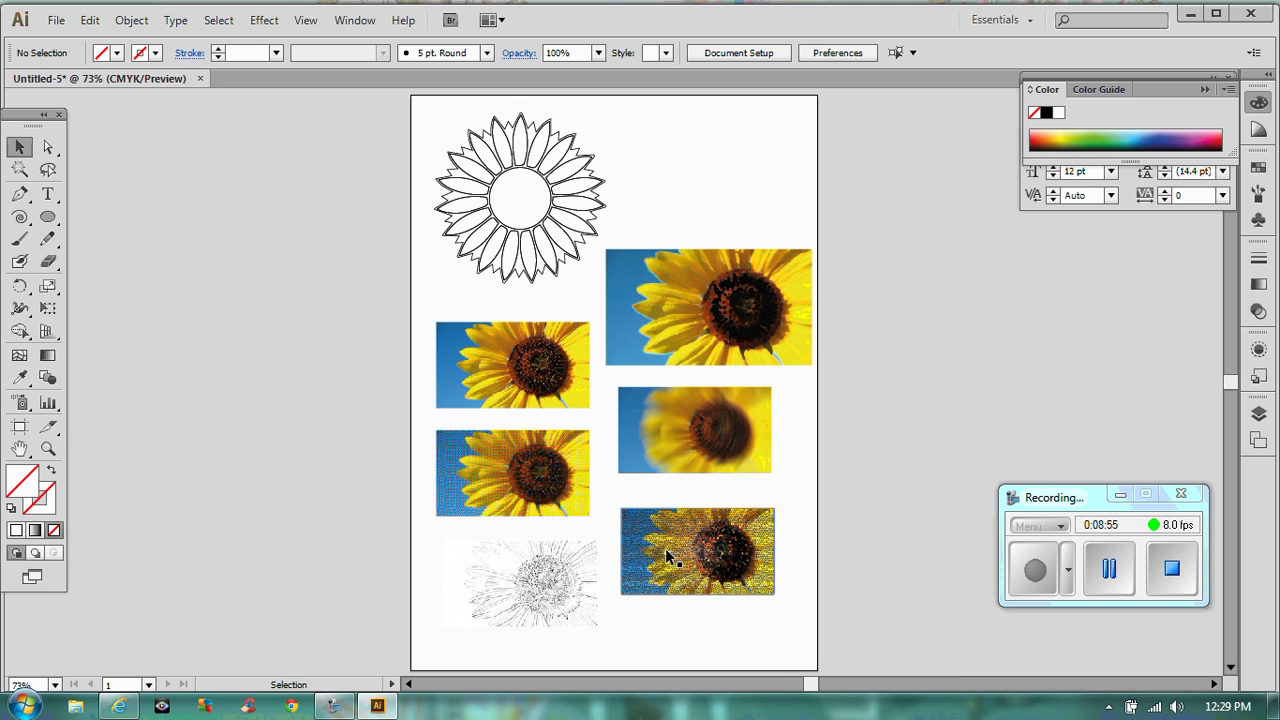